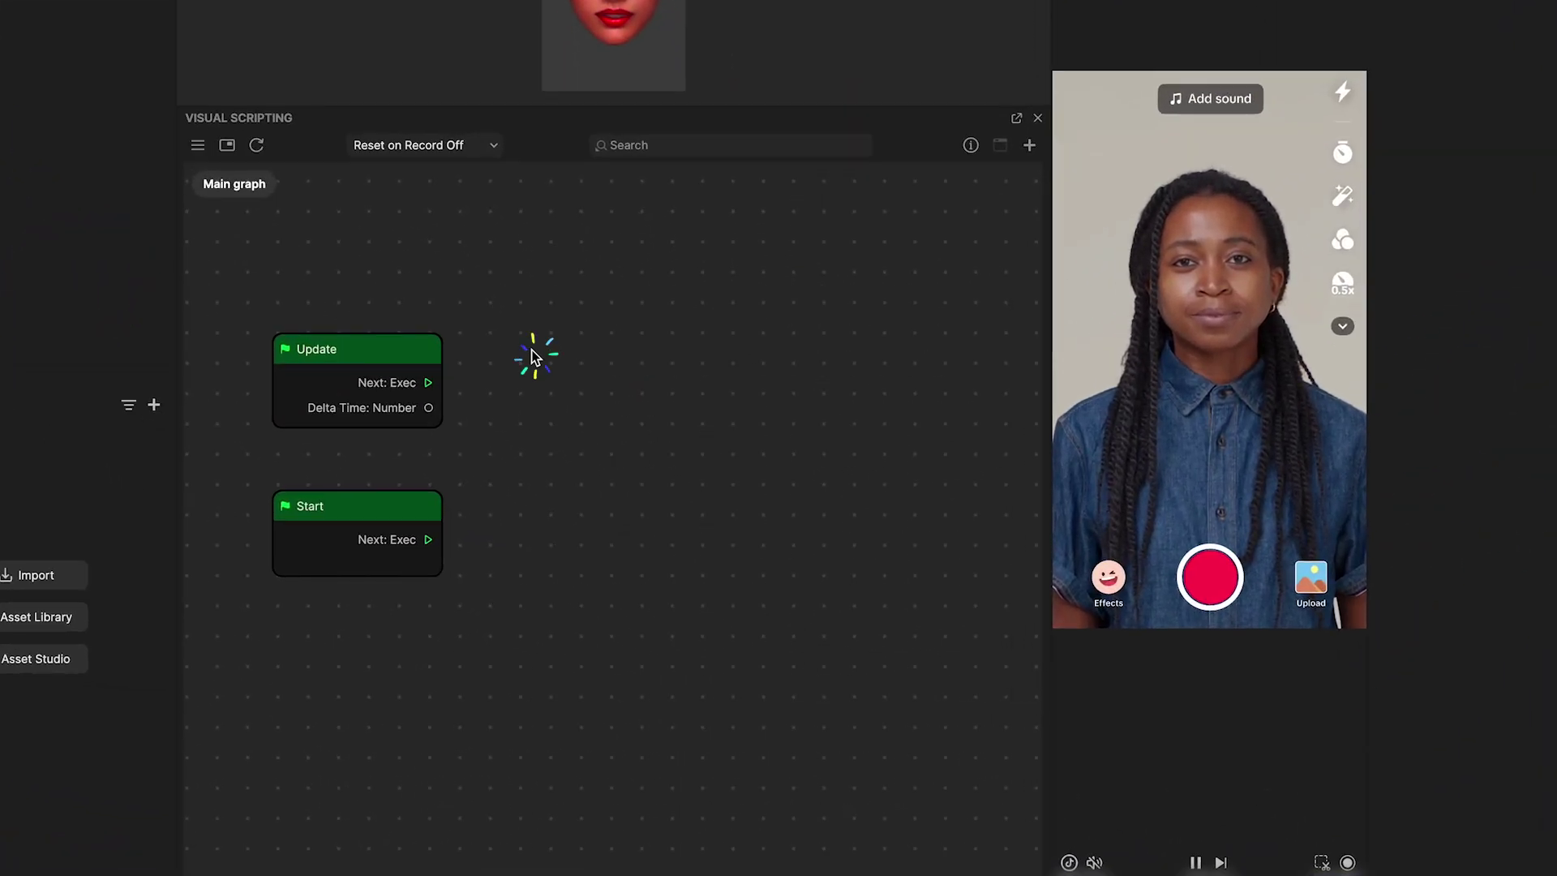
Add Add and Subtract number nodes to the main graph from the node library
right_click(531, 349)
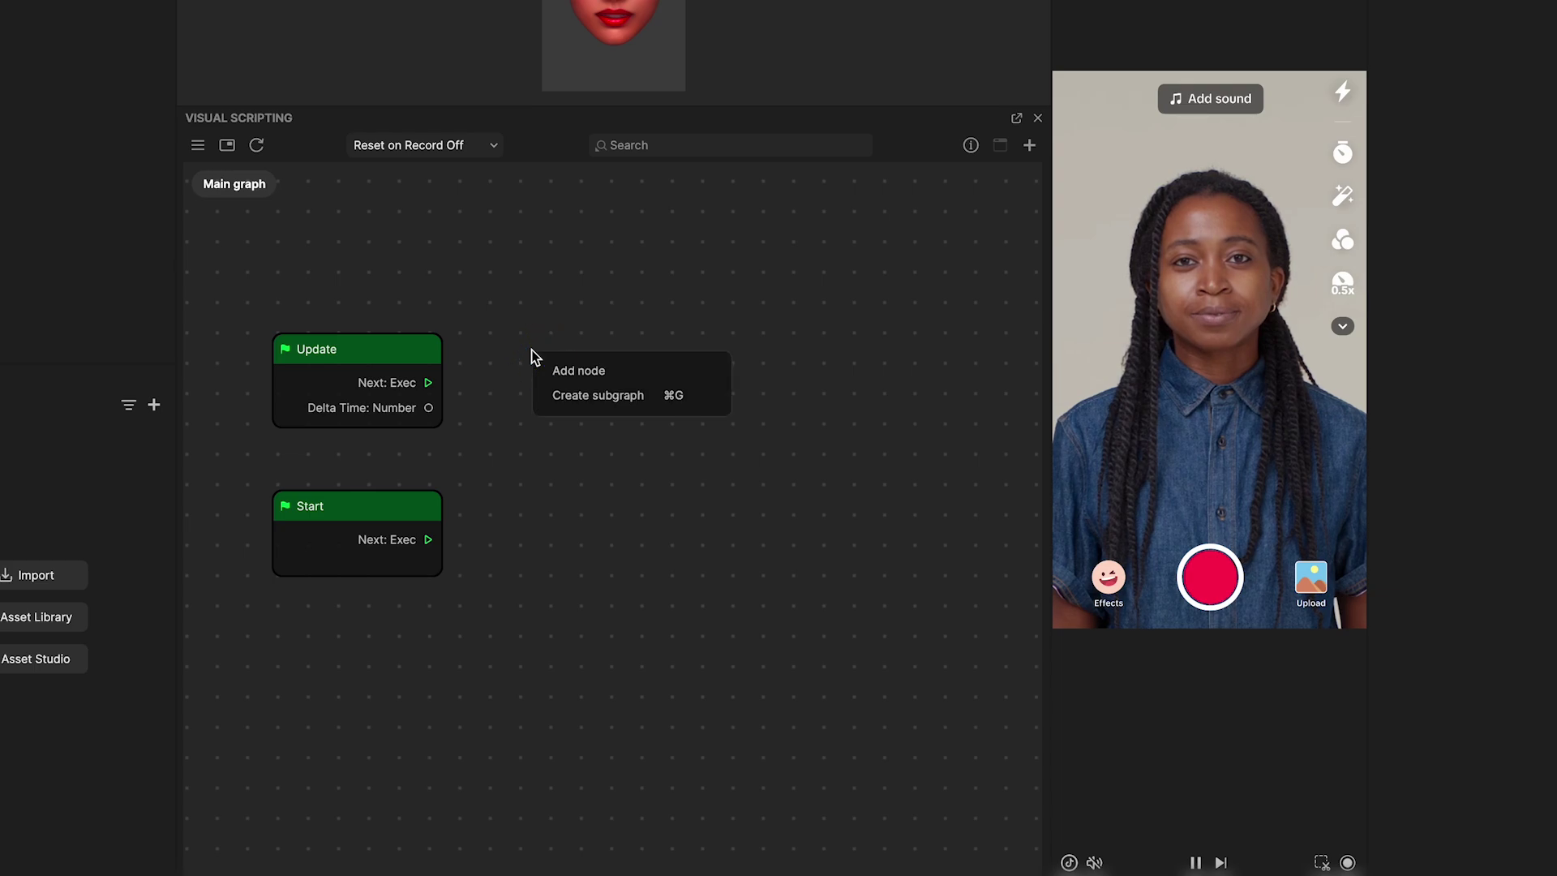
click(568, 370)
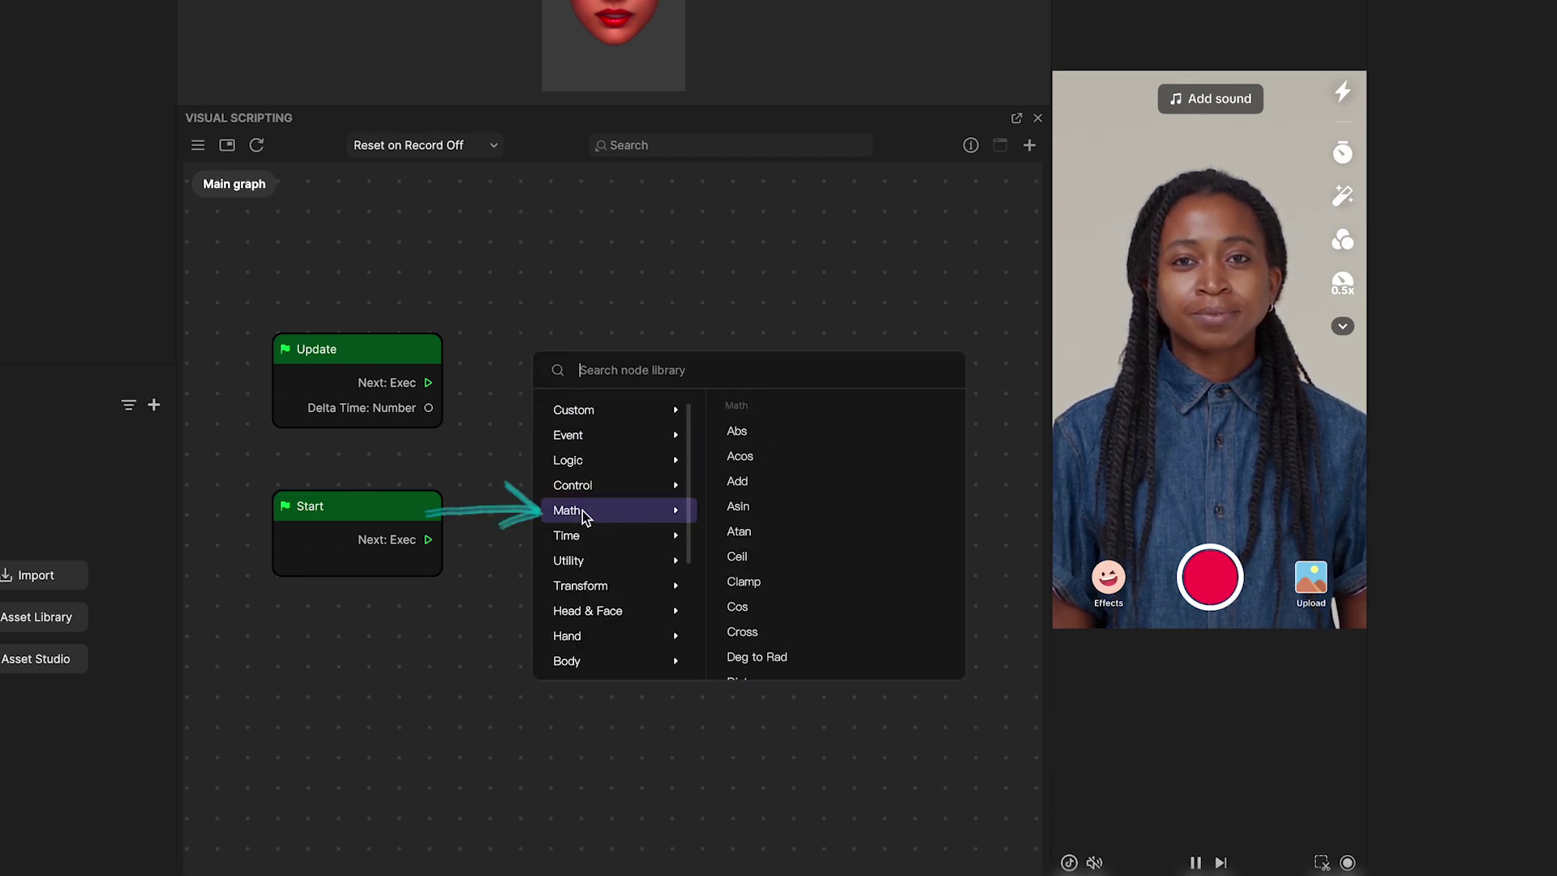
mouse_move(618, 509)
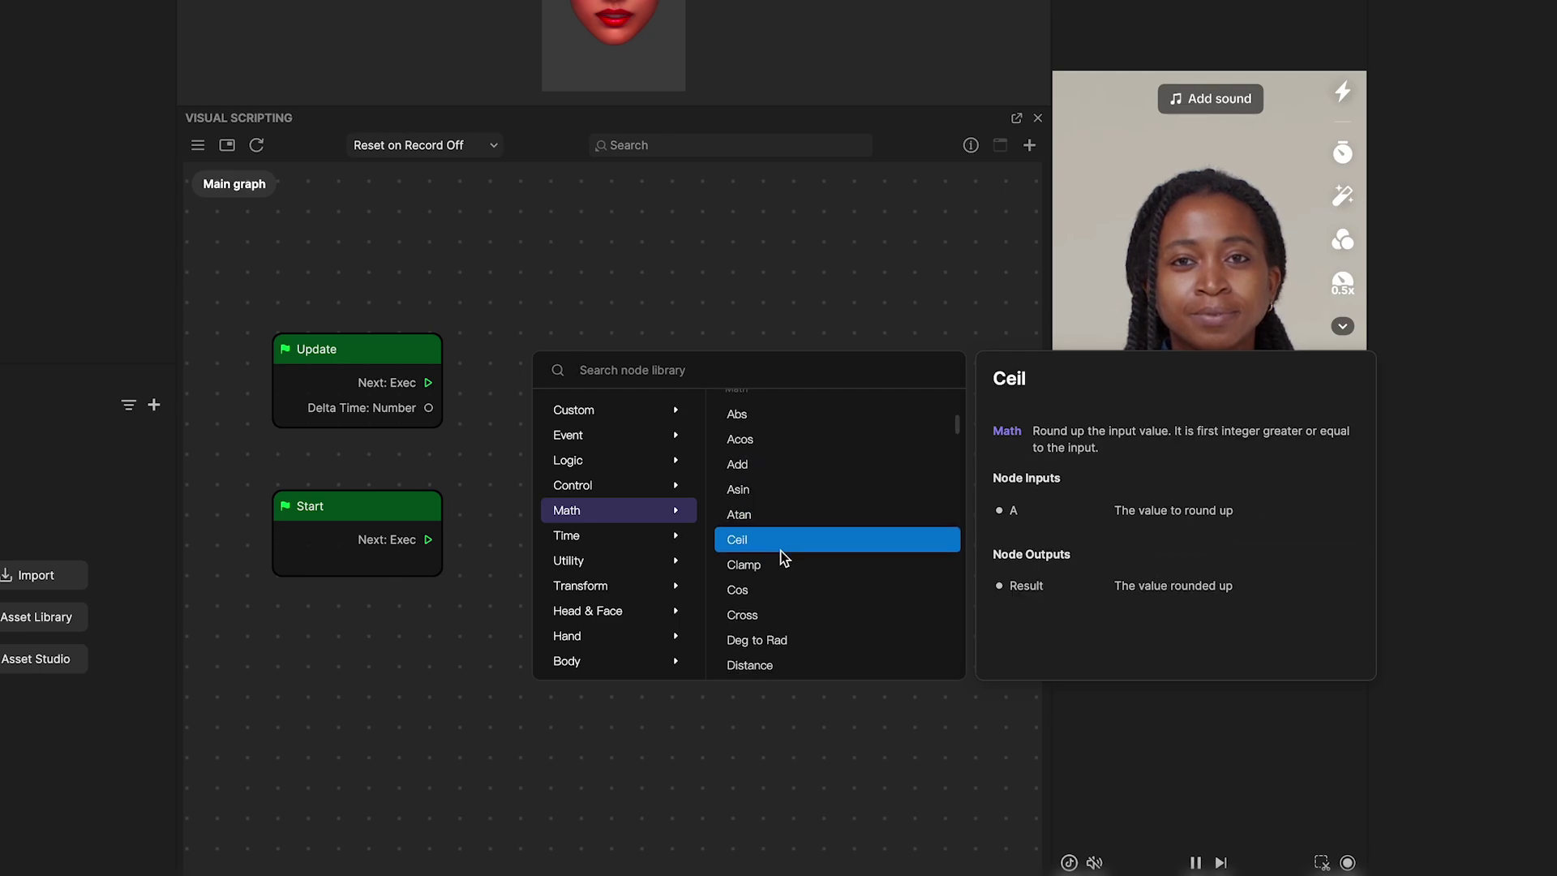
scroll(783, 632, down, 2)
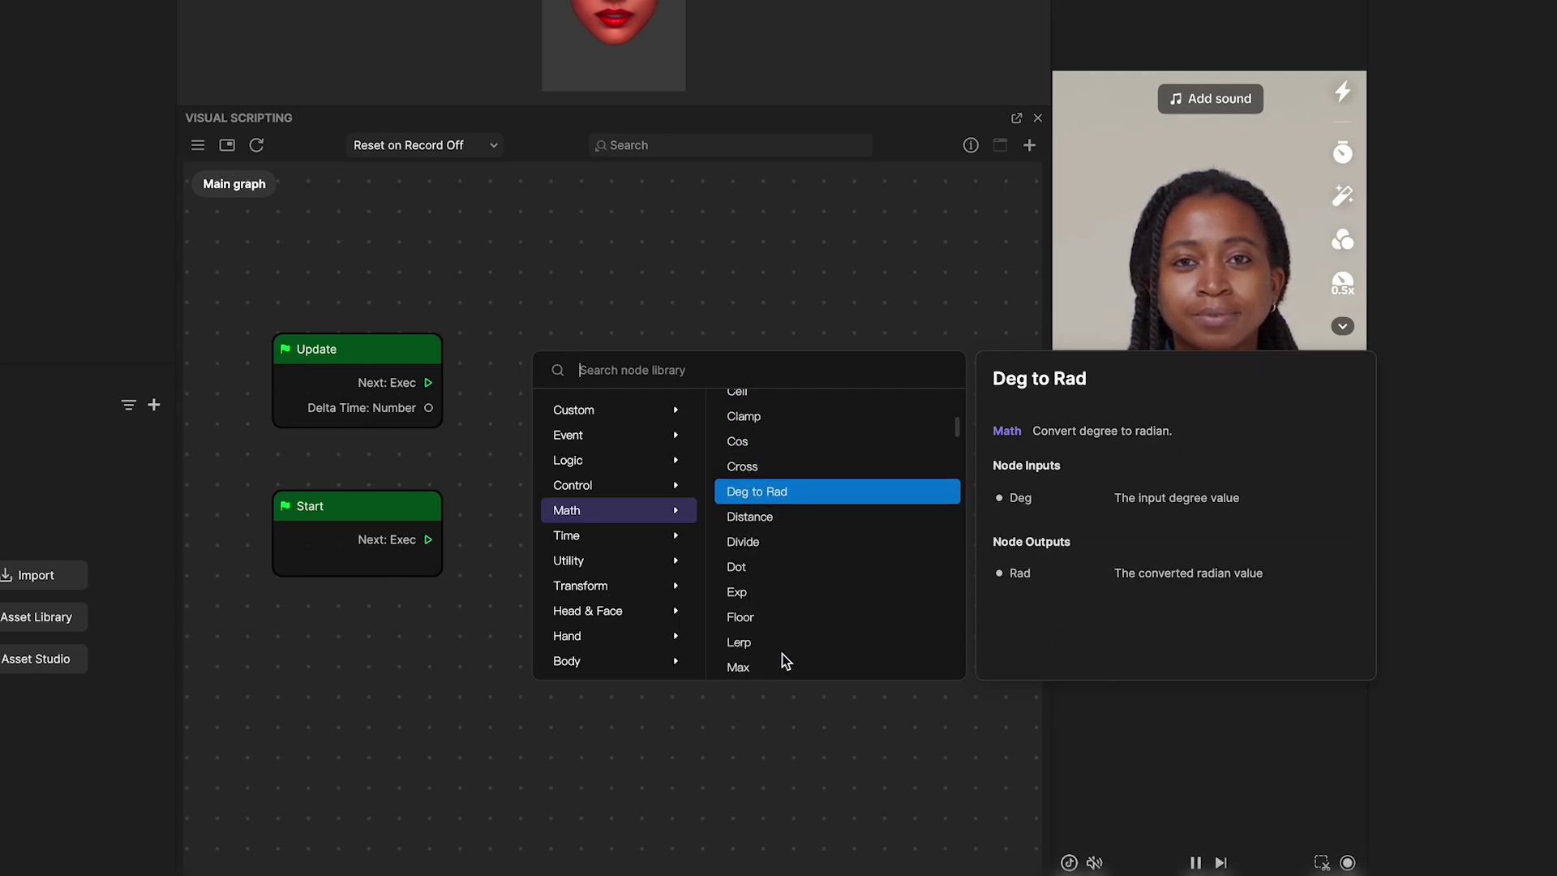
scroll(779, 608, down, 2)
scroll(778, 593, down, 3)
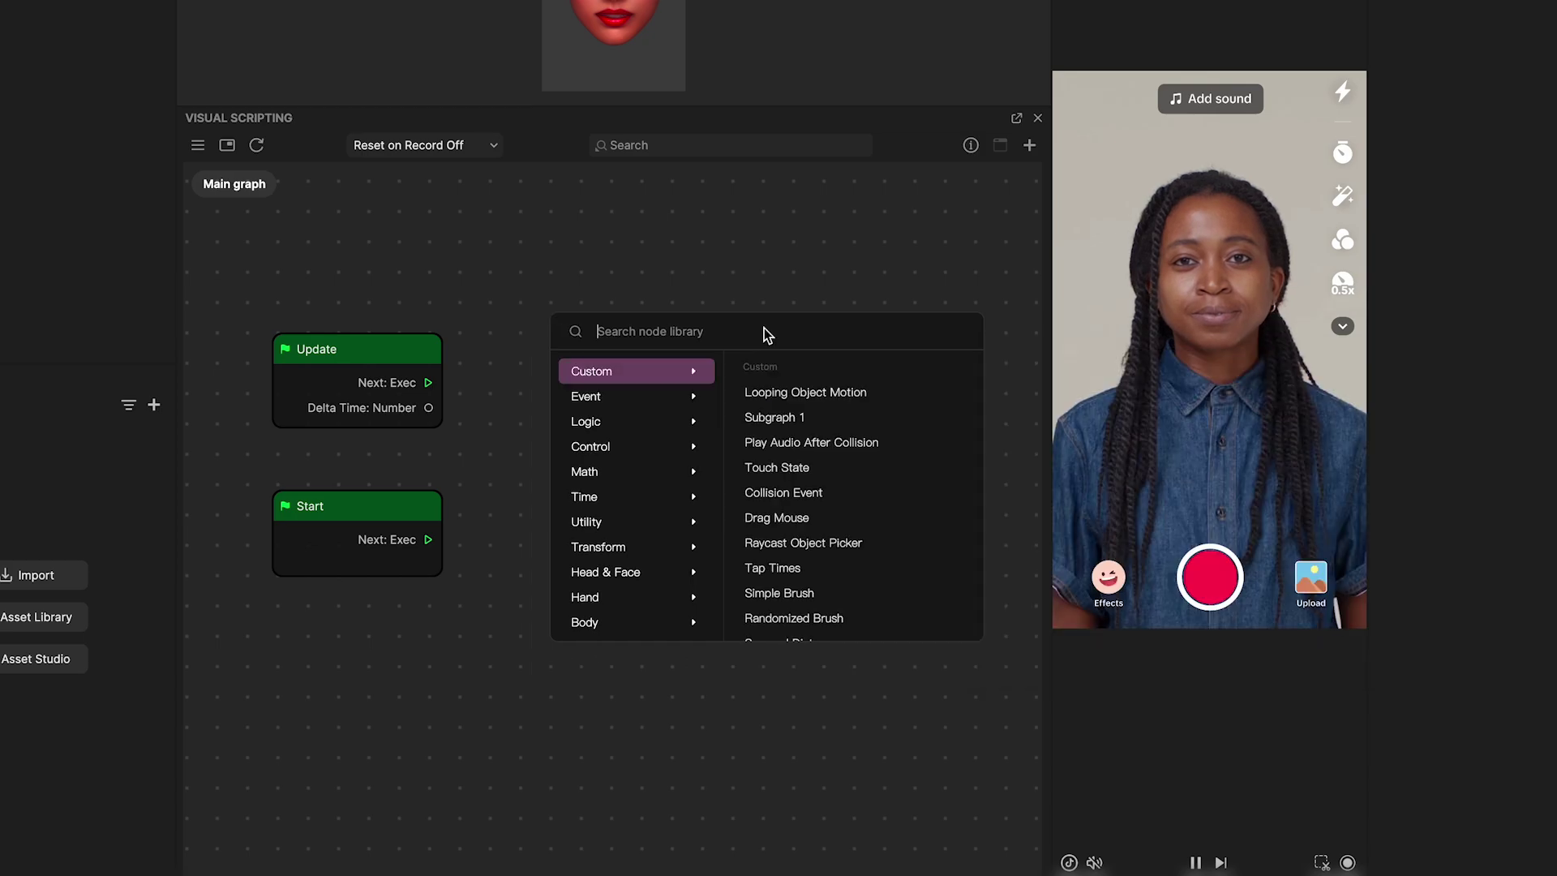
text(Add)
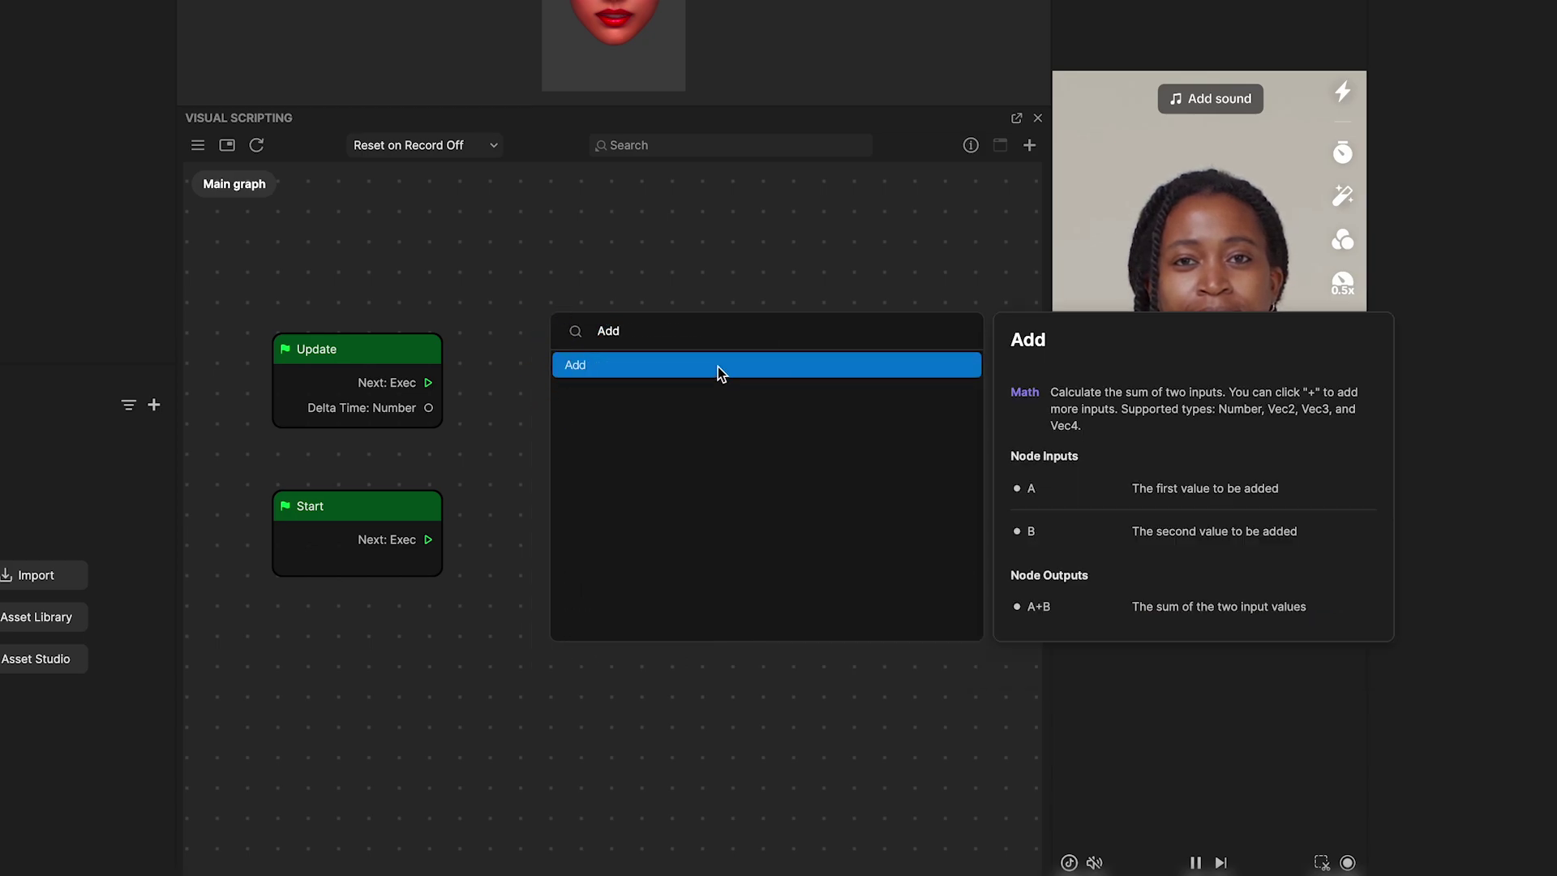
click(718, 367)
right_click(824, 431)
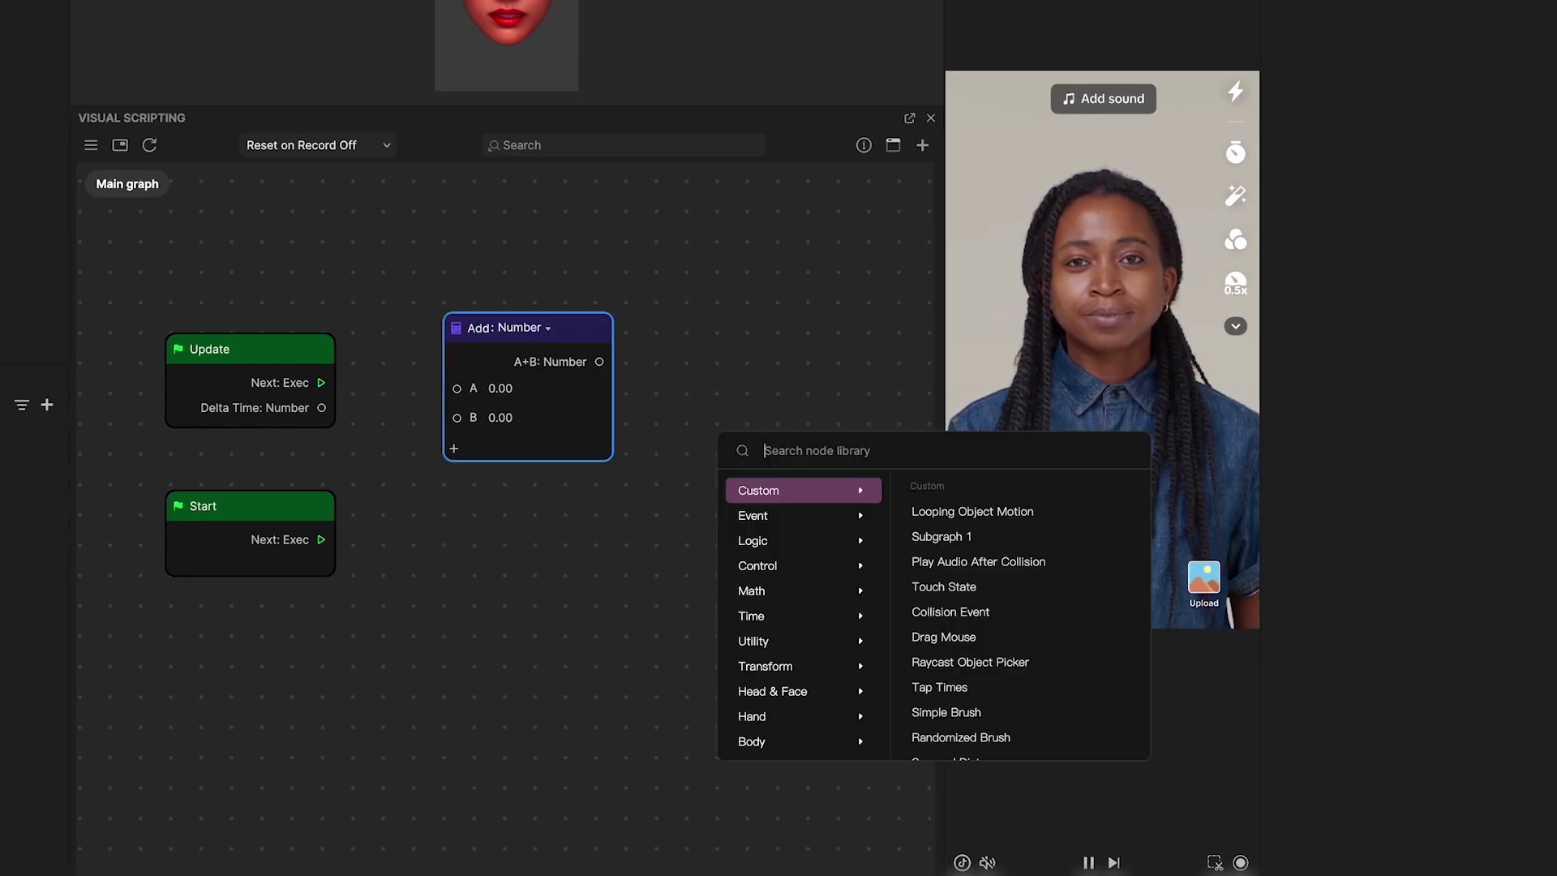
text(Sub)
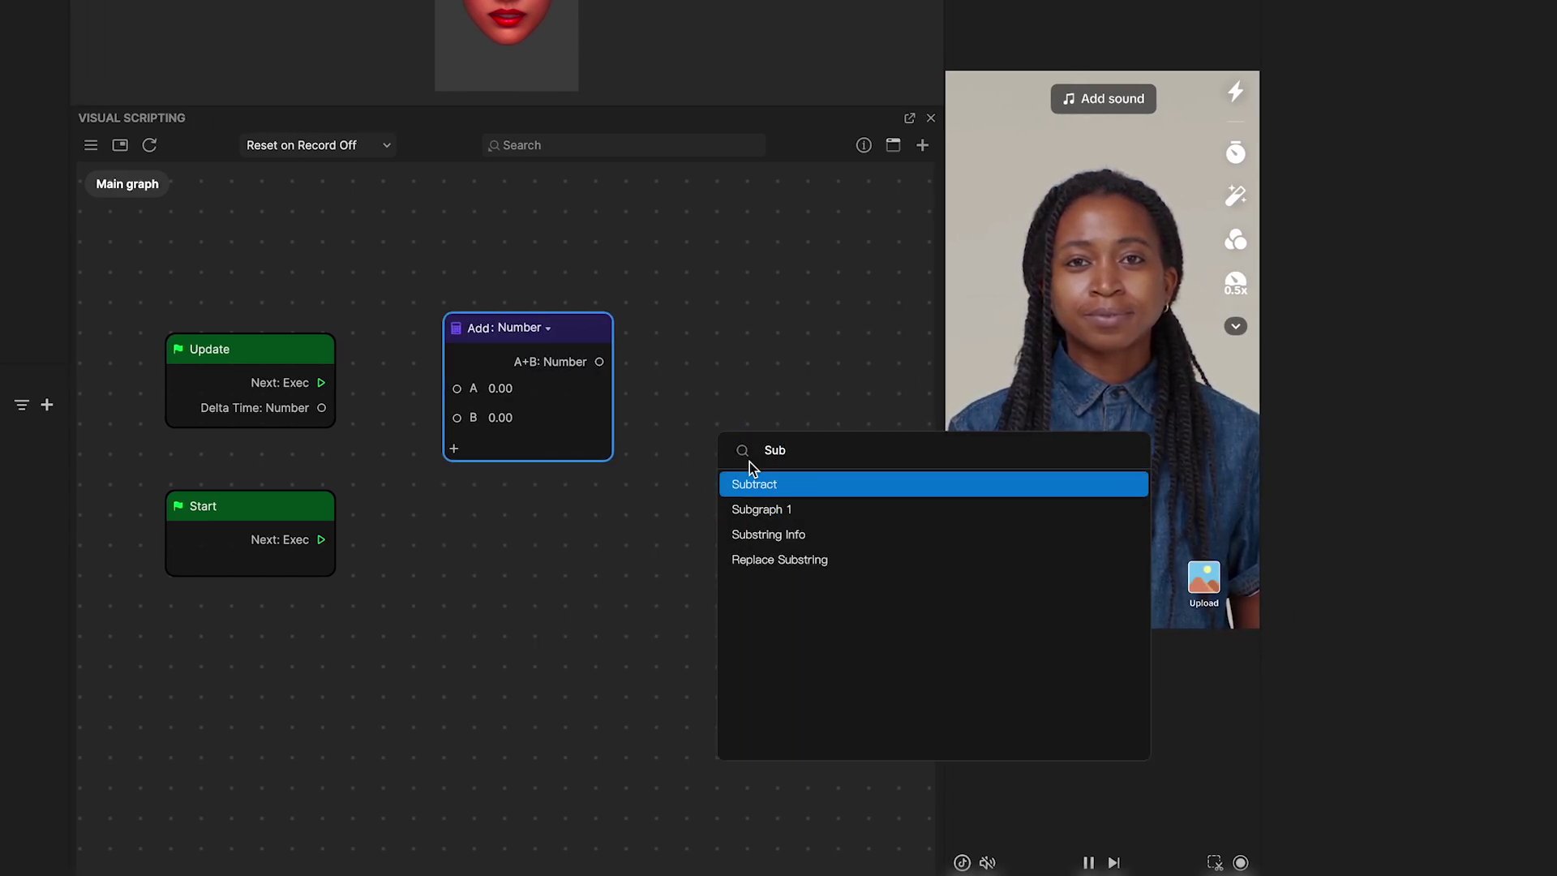
click(759, 493)
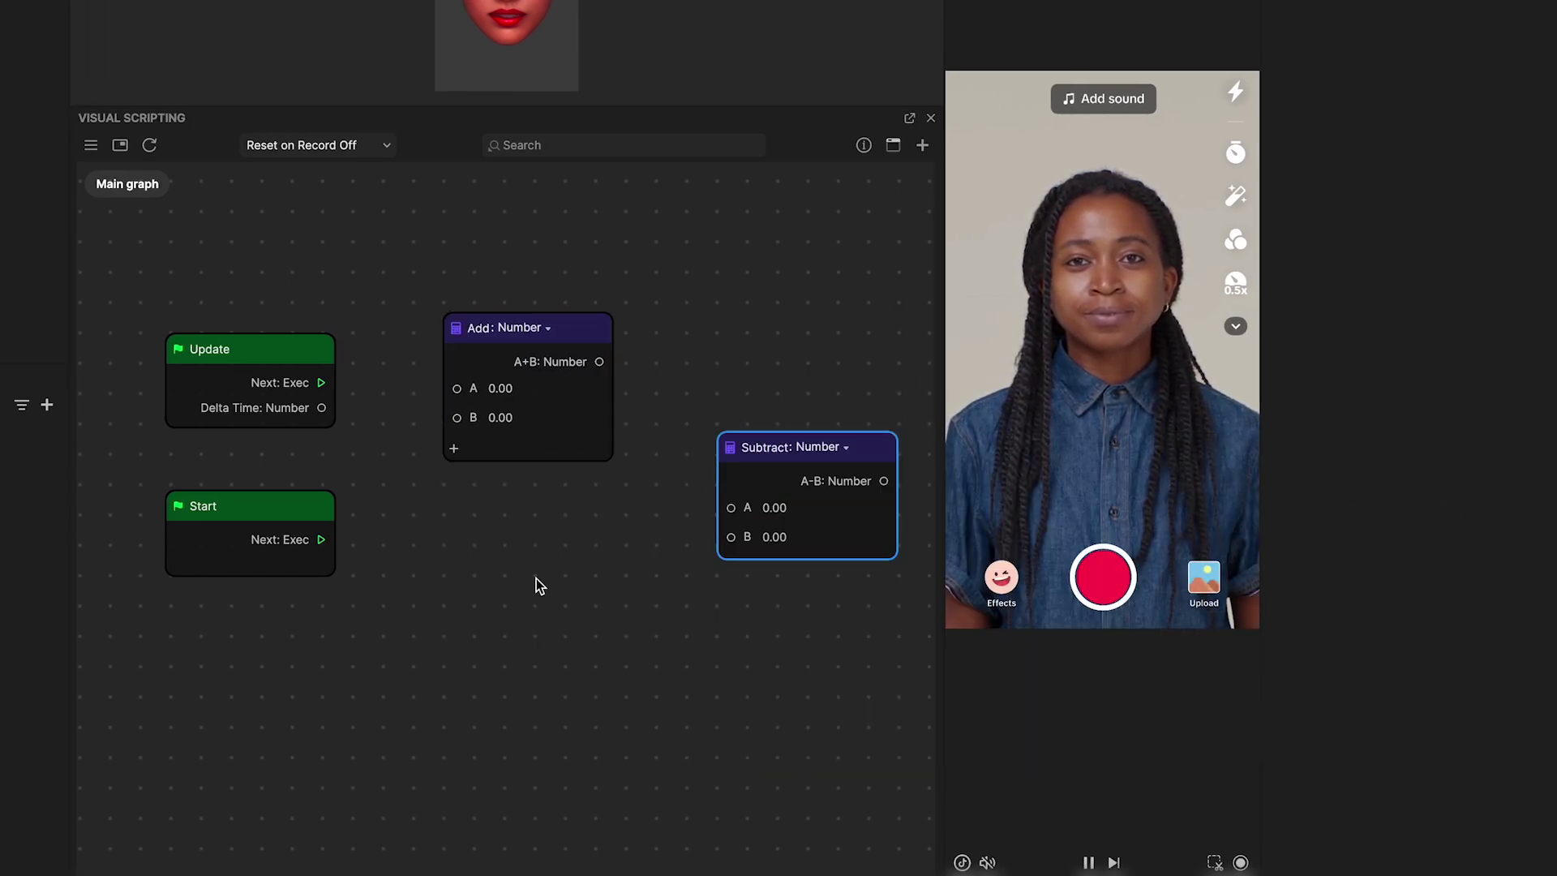
Add Multiply and Divide number nodes, then spread the four math nodes apart
right_click(540, 584)
click(565, 597)
text(Mul)
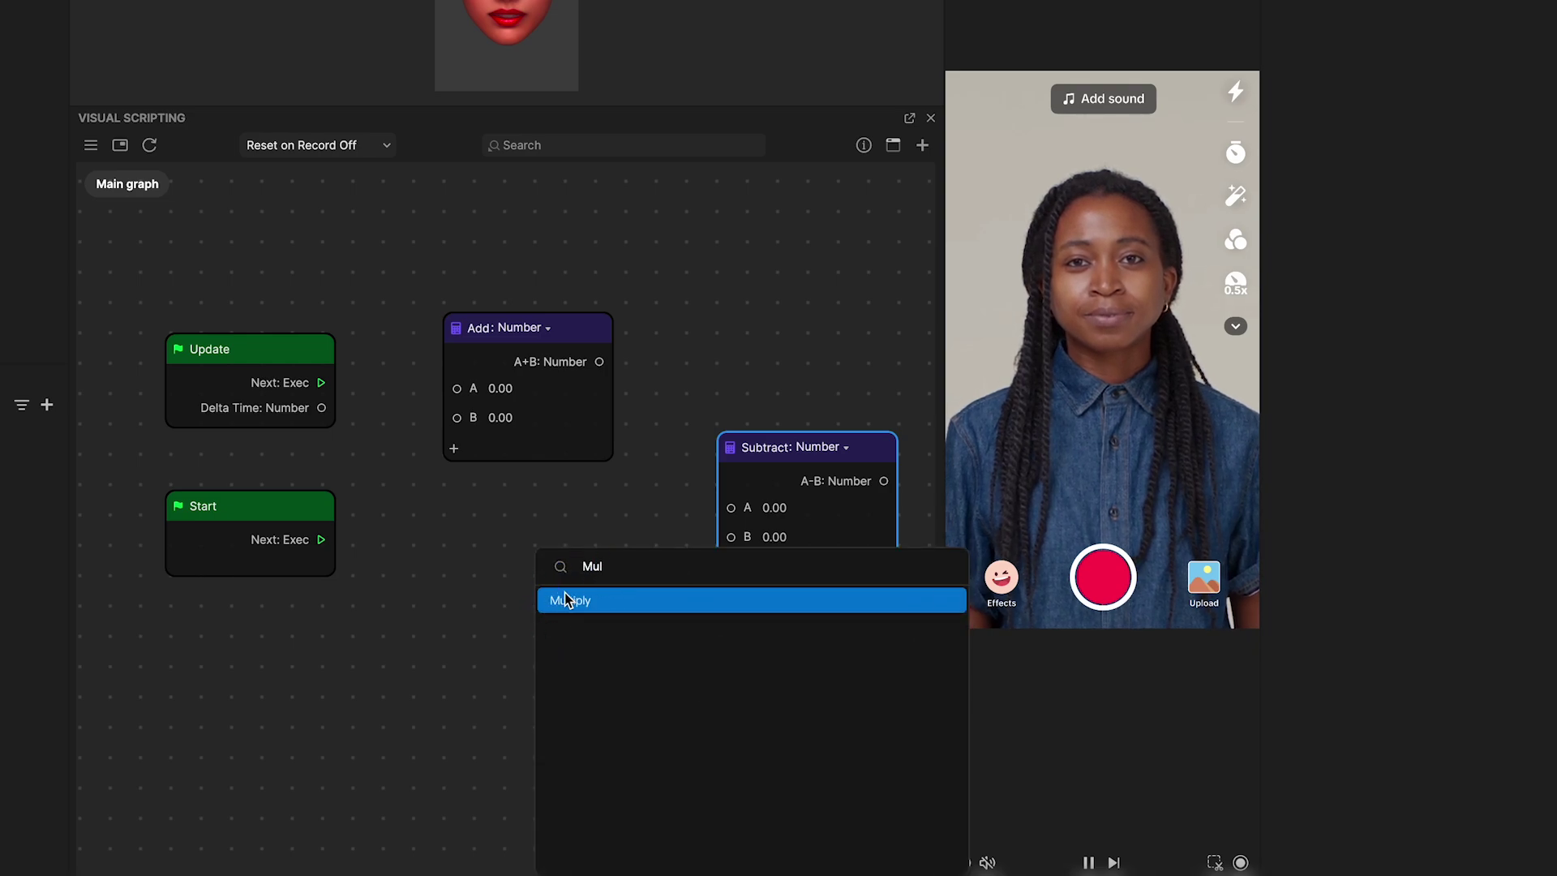
mouse_move(570, 601)
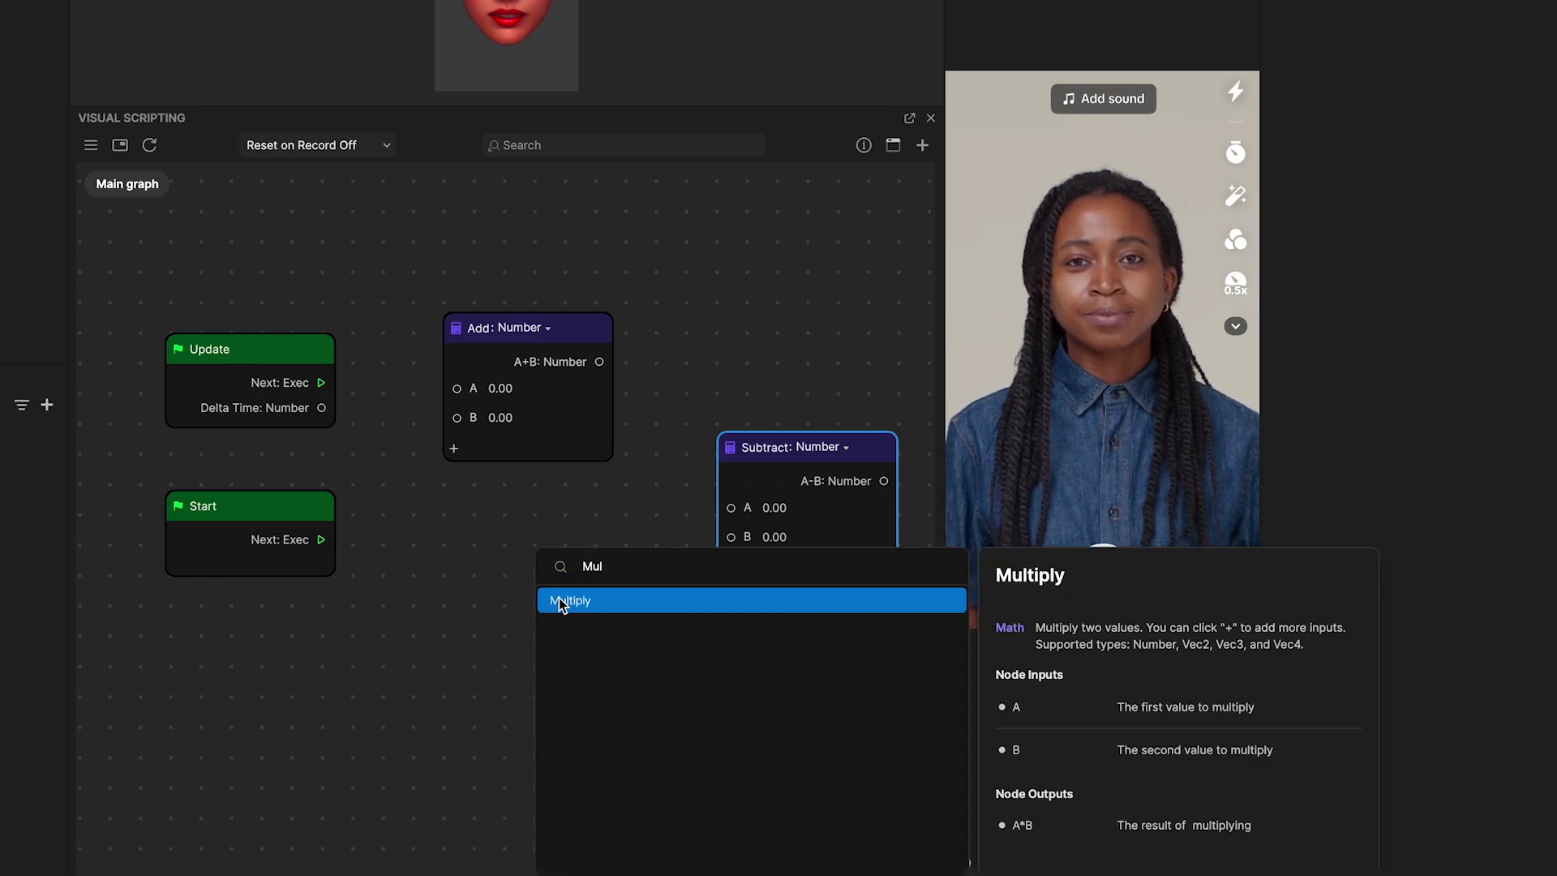
click(561, 603)
right_click(456, 537)
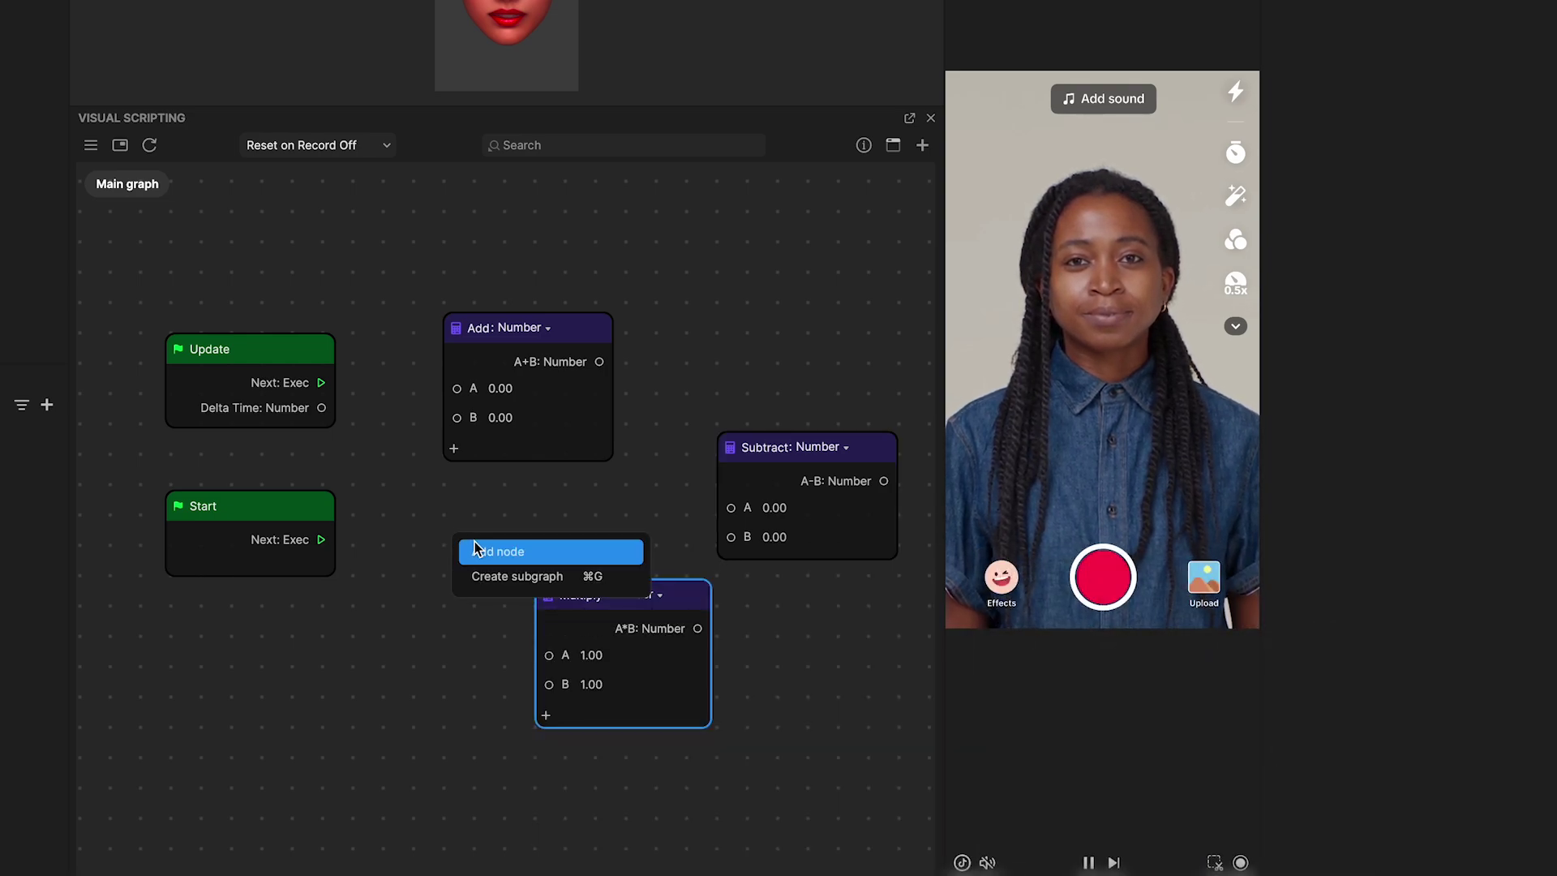
click(488, 548)
text(Divide)
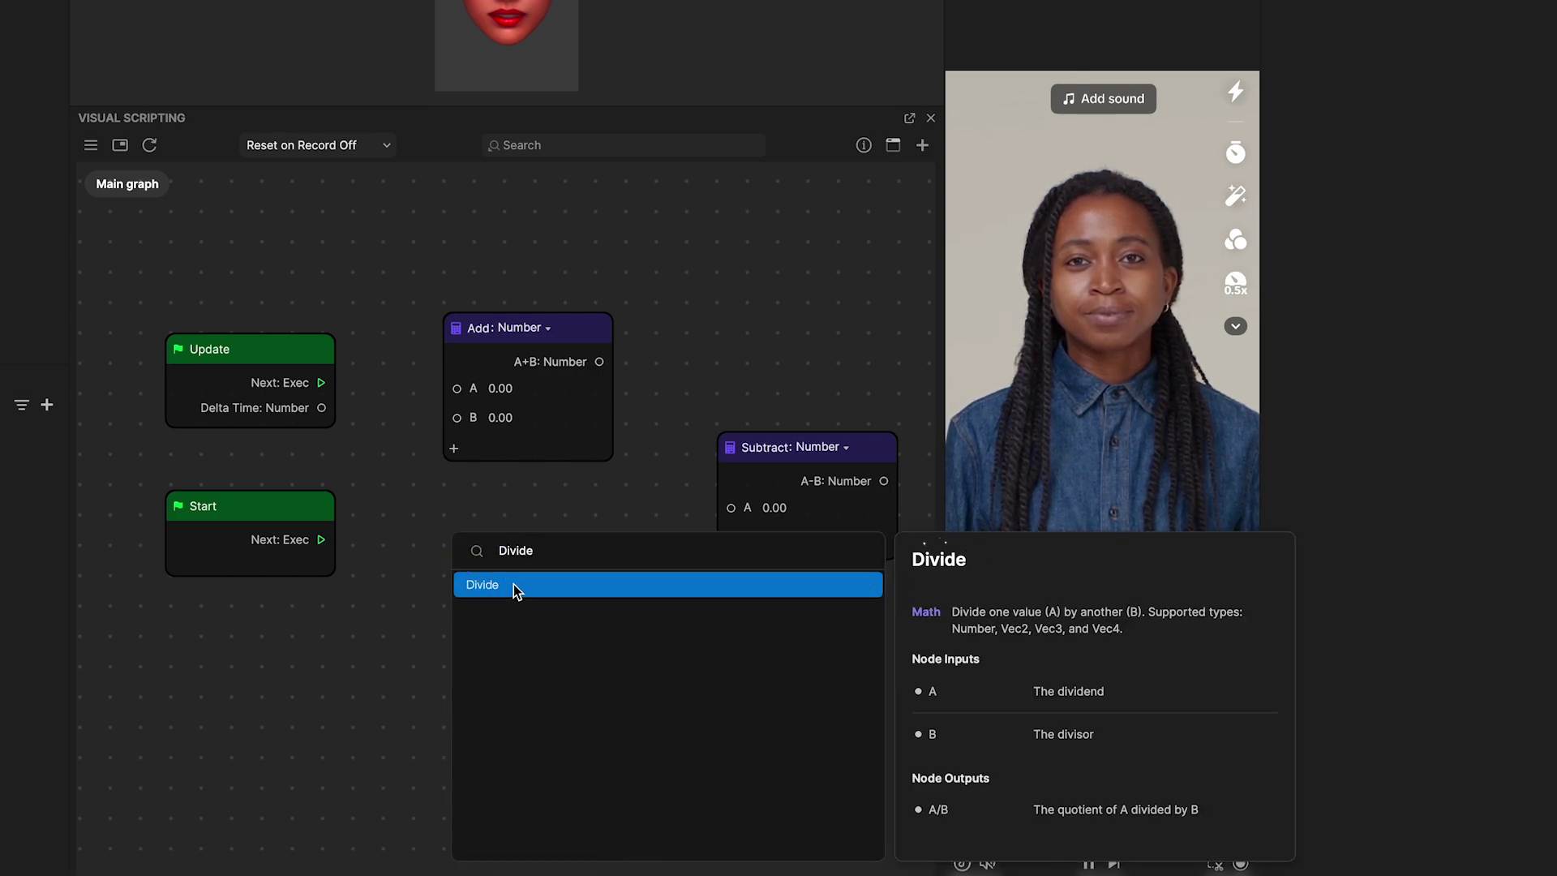
click(513, 585)
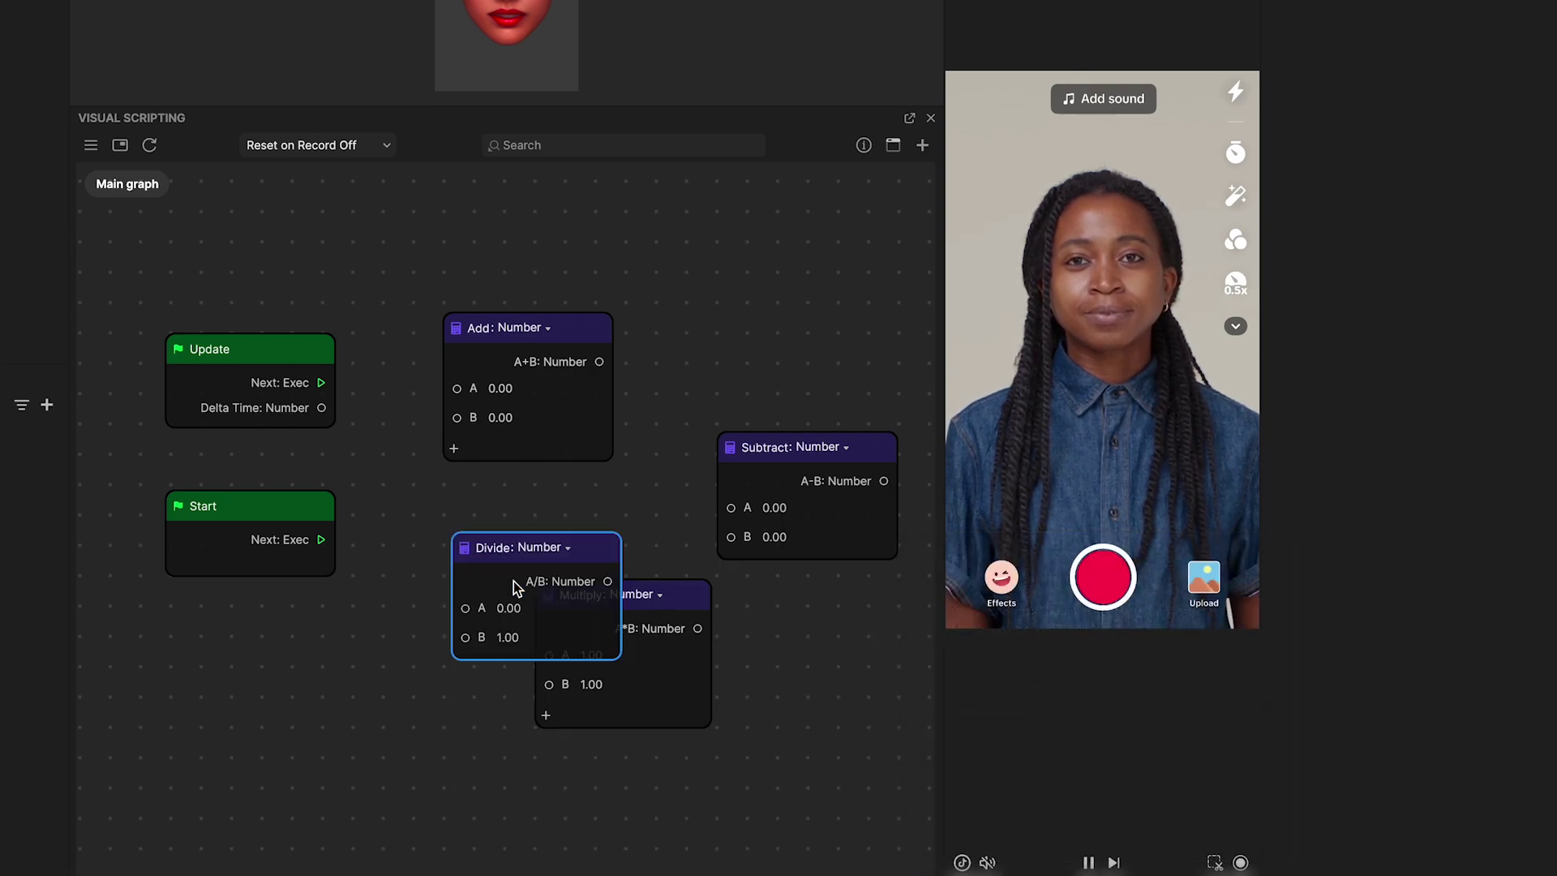
drag(544, 555, 446, 500)
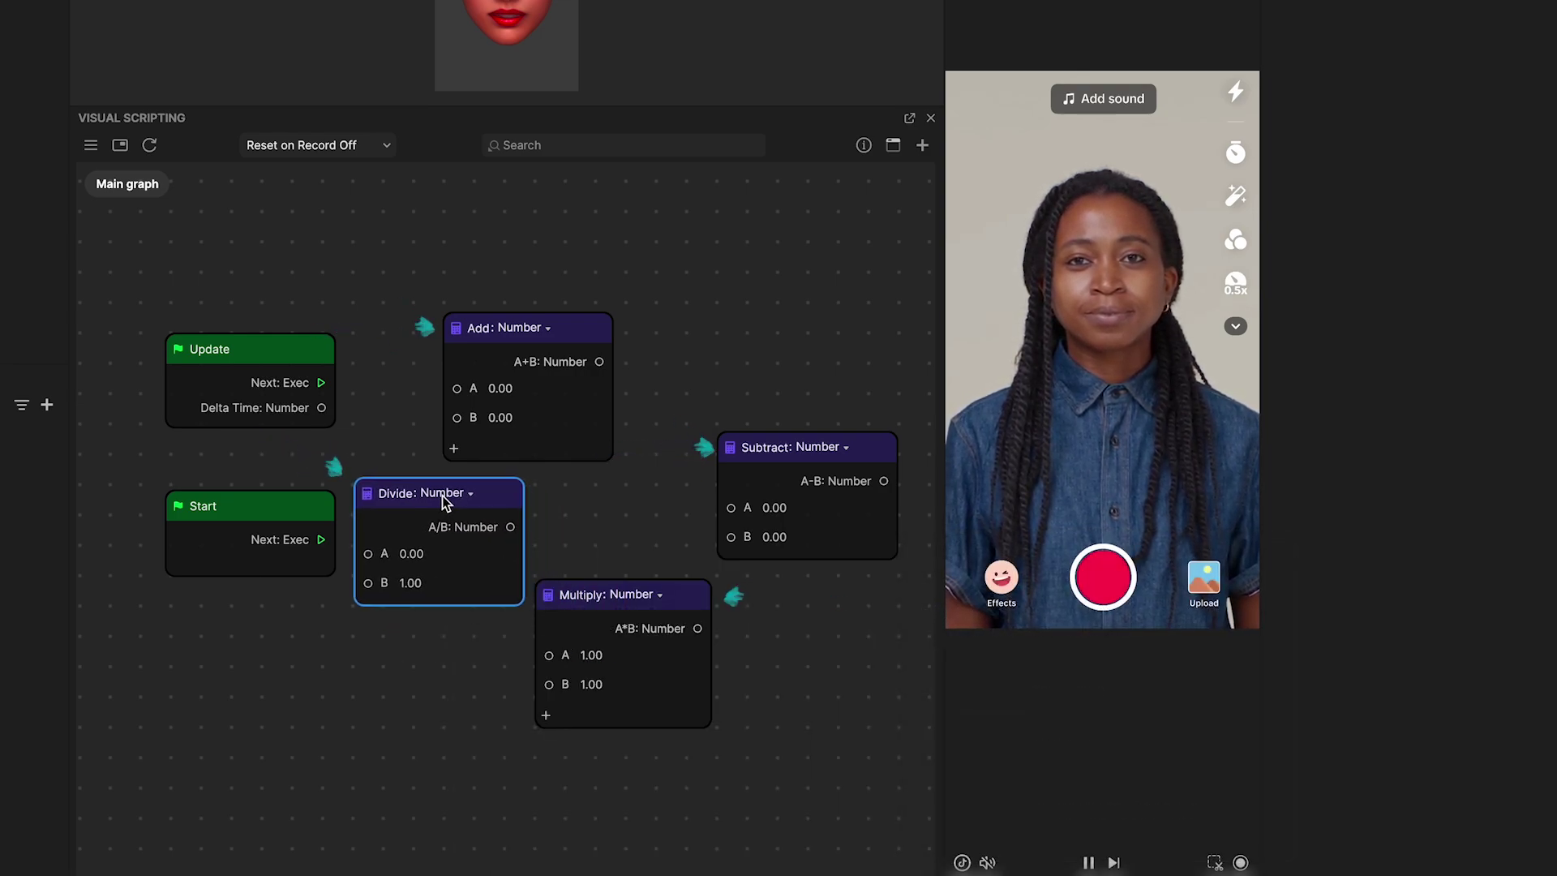
click(699, 480)
drag(779, 447, 705, 442)
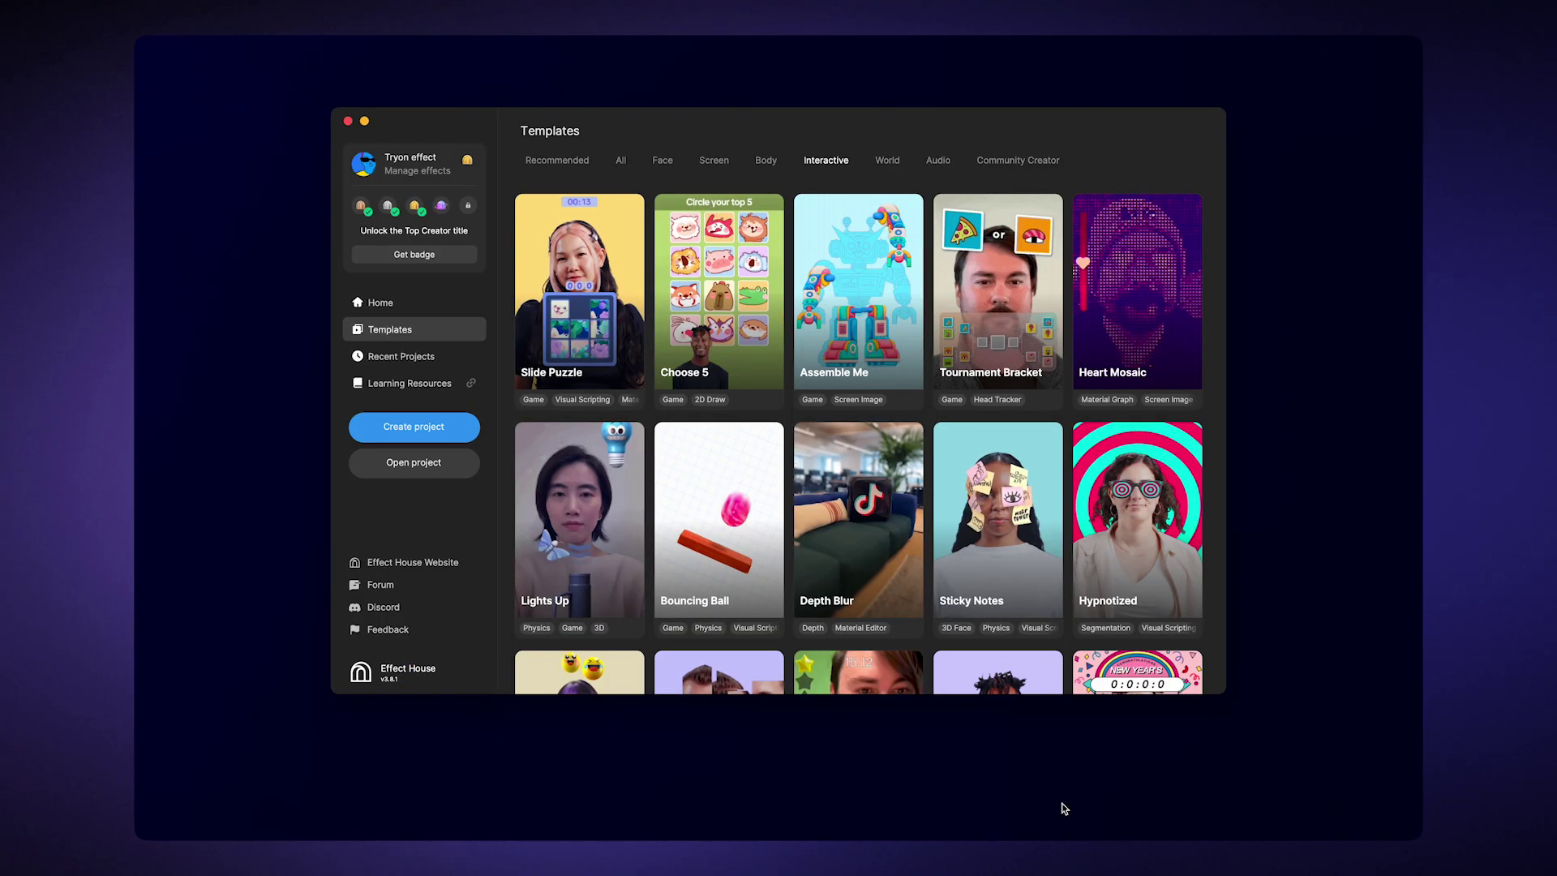
scroll(1060, 629, down, 5)
scroll(1034, 608, down, 5)
scroll(1022, 597, down, 5)
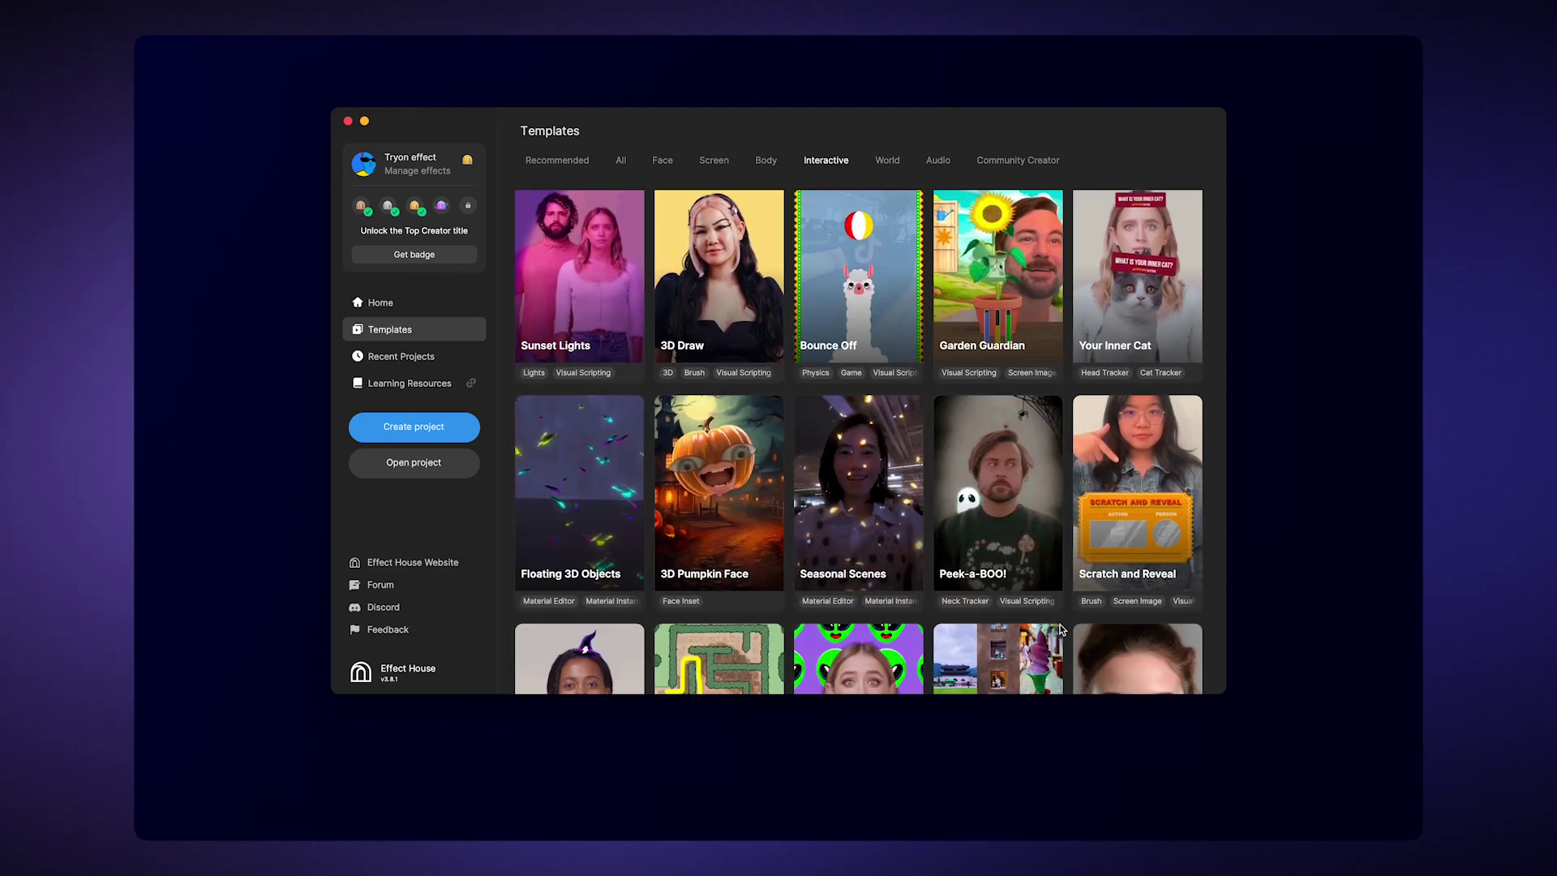
scroll(1011, 584, down, 3)
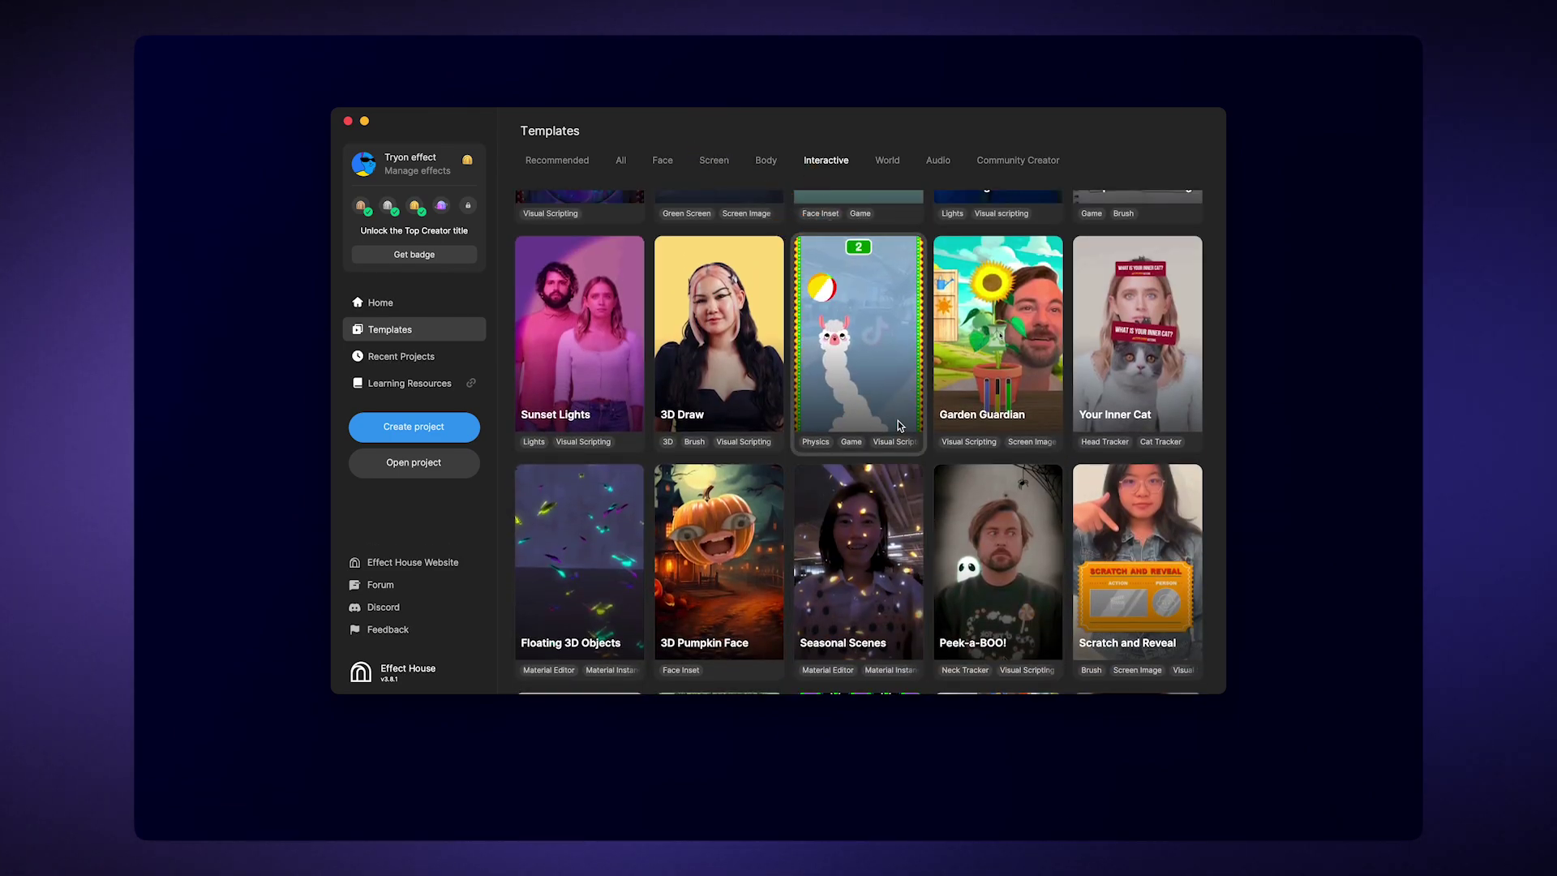
scroll(898, 420, up, 2)
scroll(898, 420, down, 5)
scroll(898, 419, down, 5)
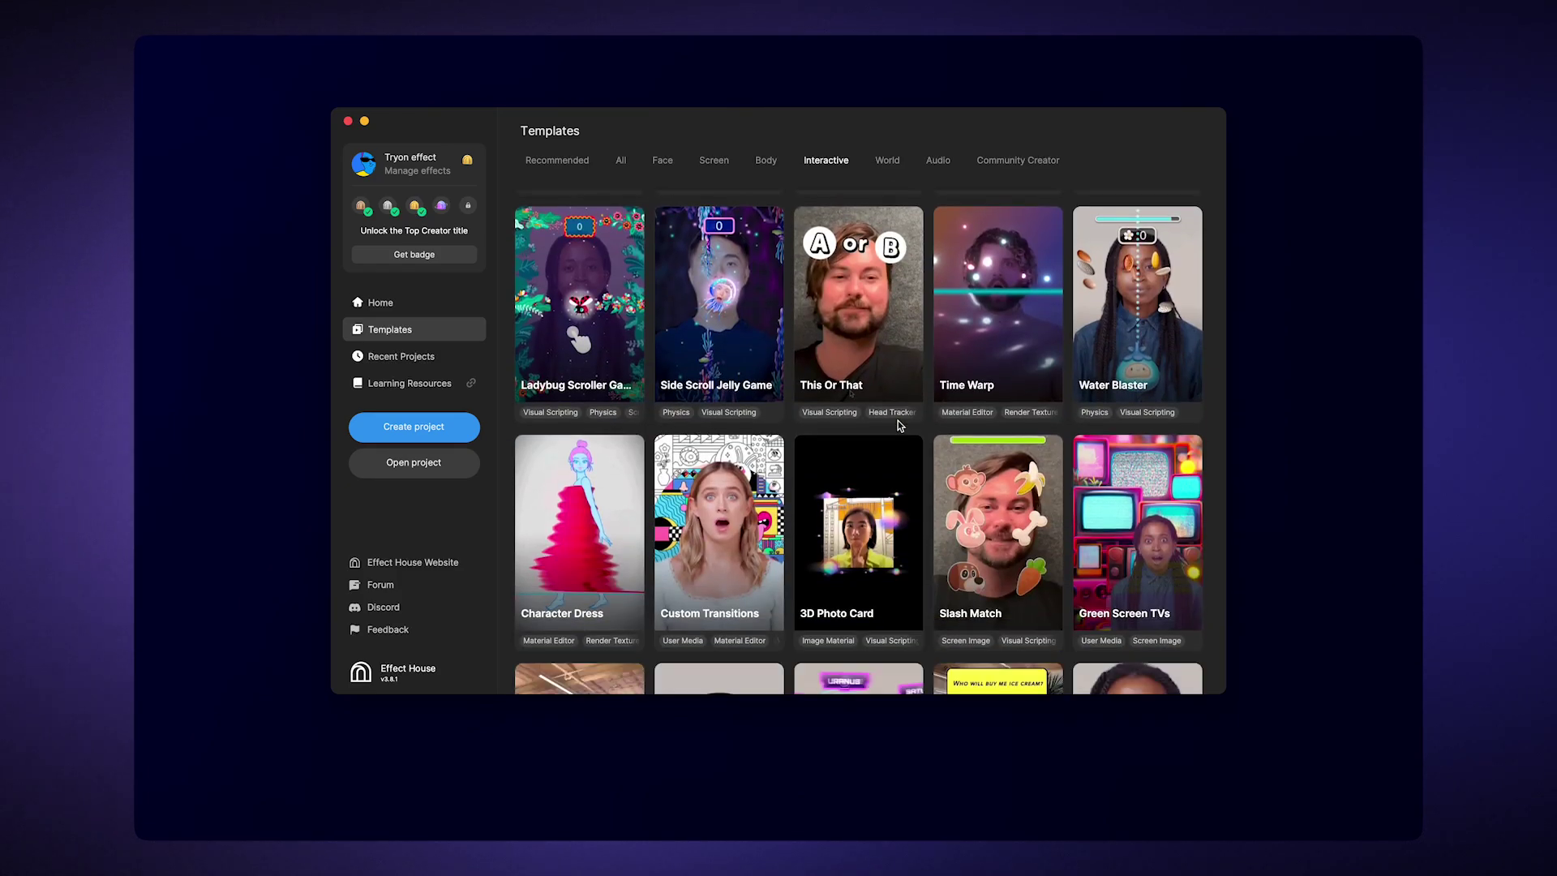
scroll(731, 390, down, 3)
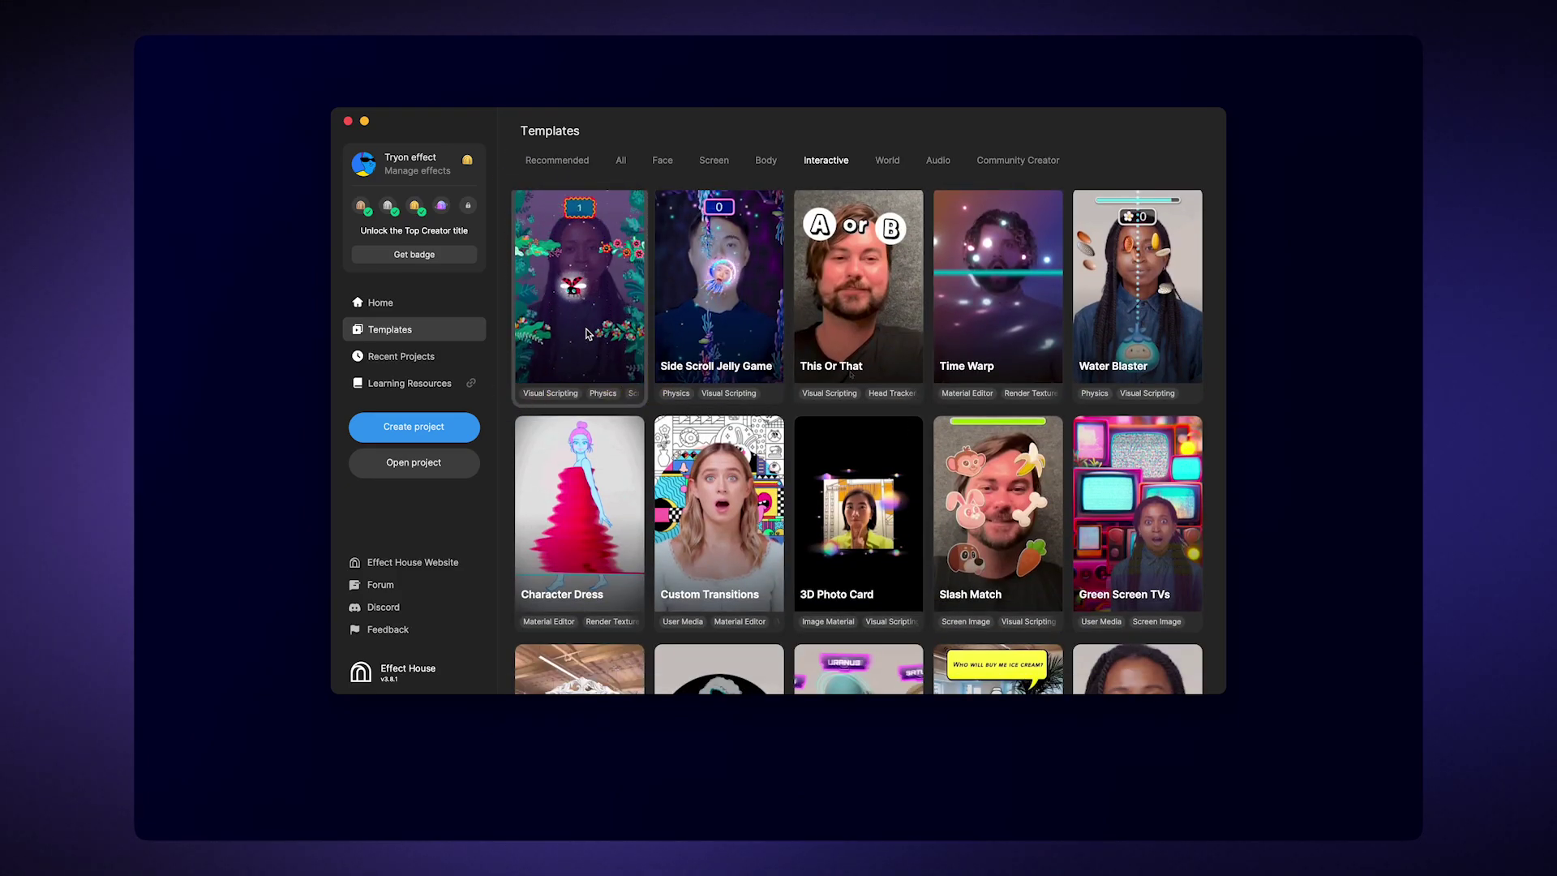
Open the Ladybug Scroller Game template from the Interactive templates grid
click(585, 332)
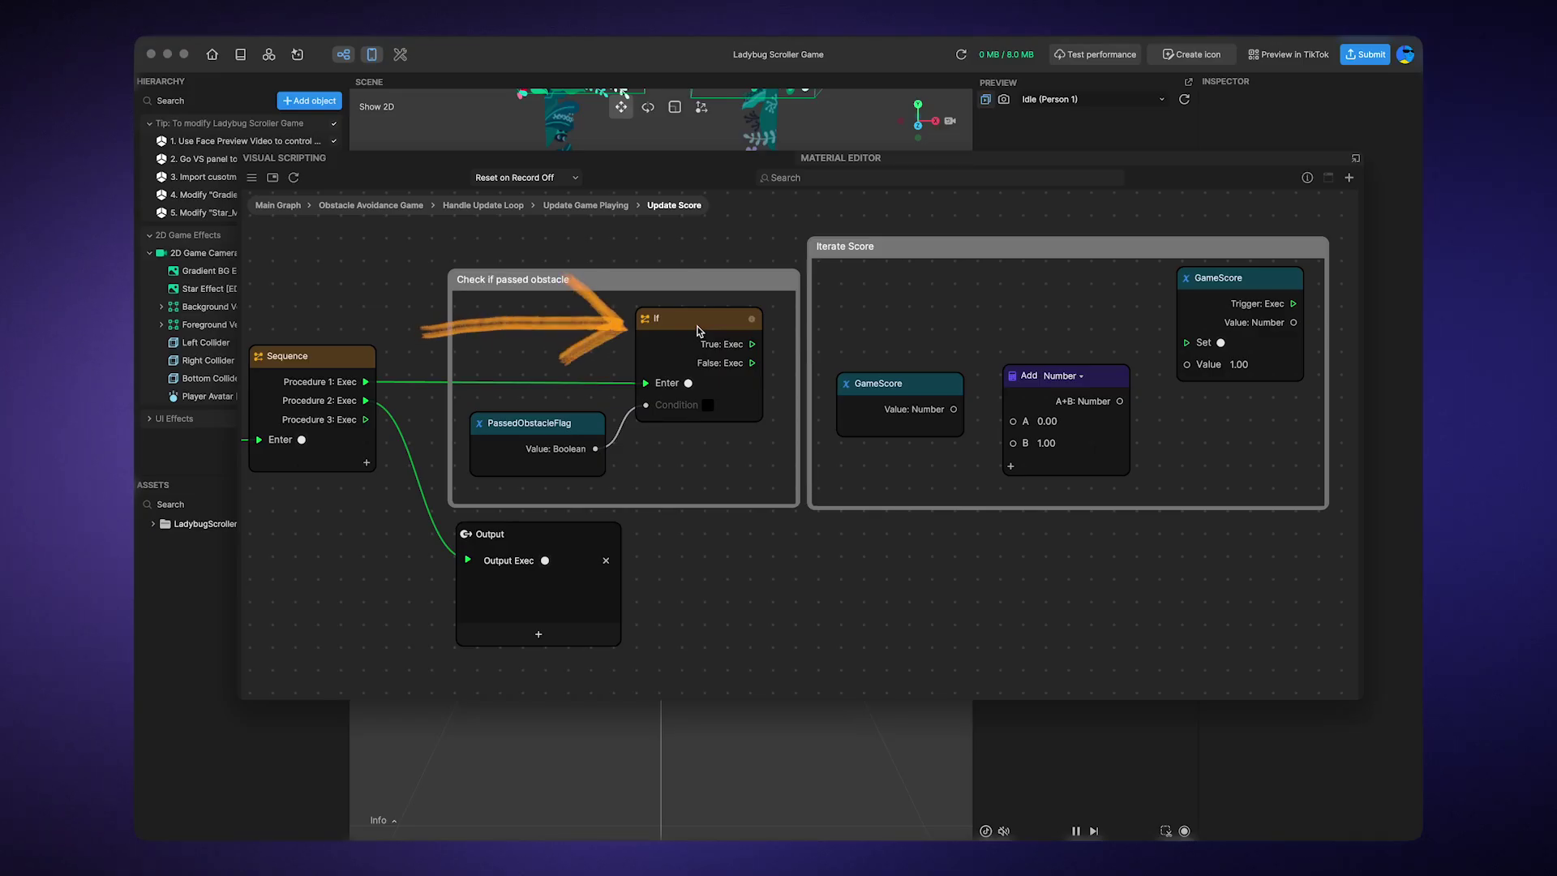
Connect the If node's True output to the GameScore Set node
click(698, 327)
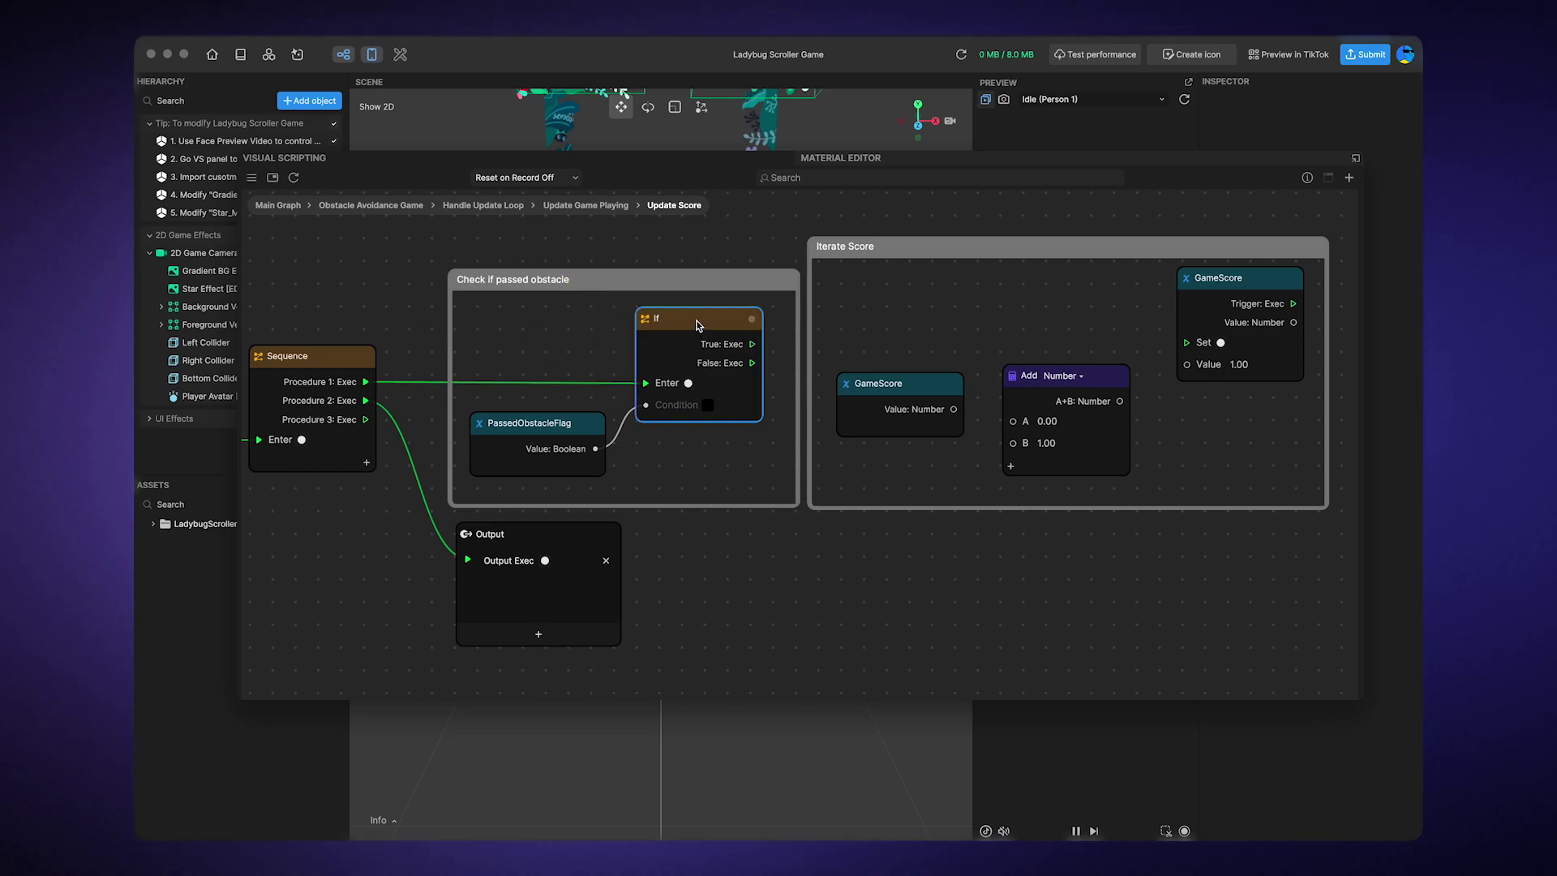
click(592, 426)
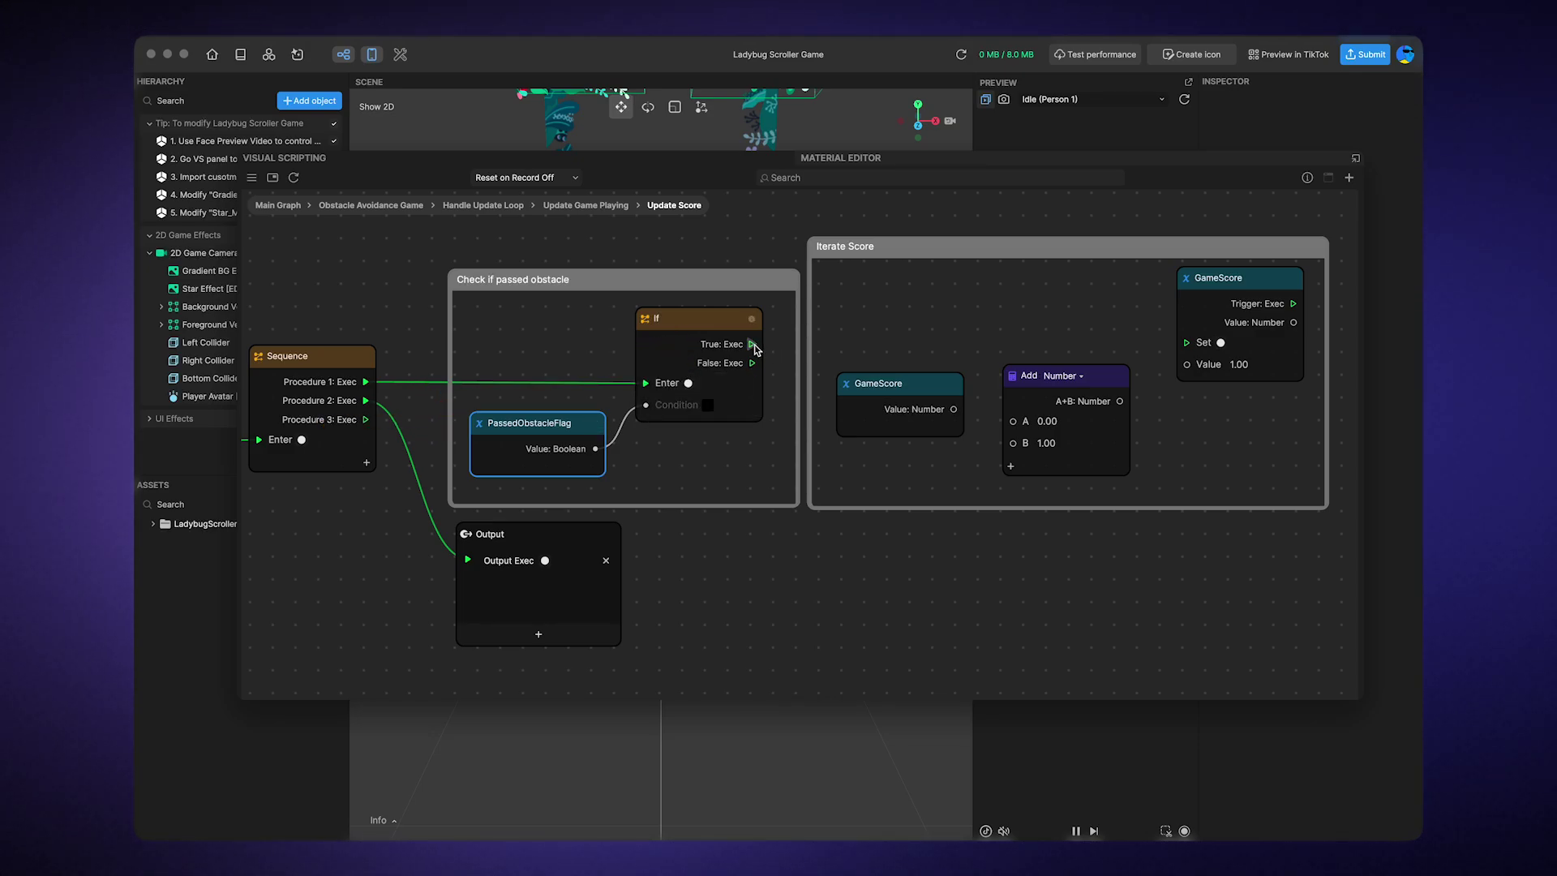
drag(752, 345, 1187, 343)
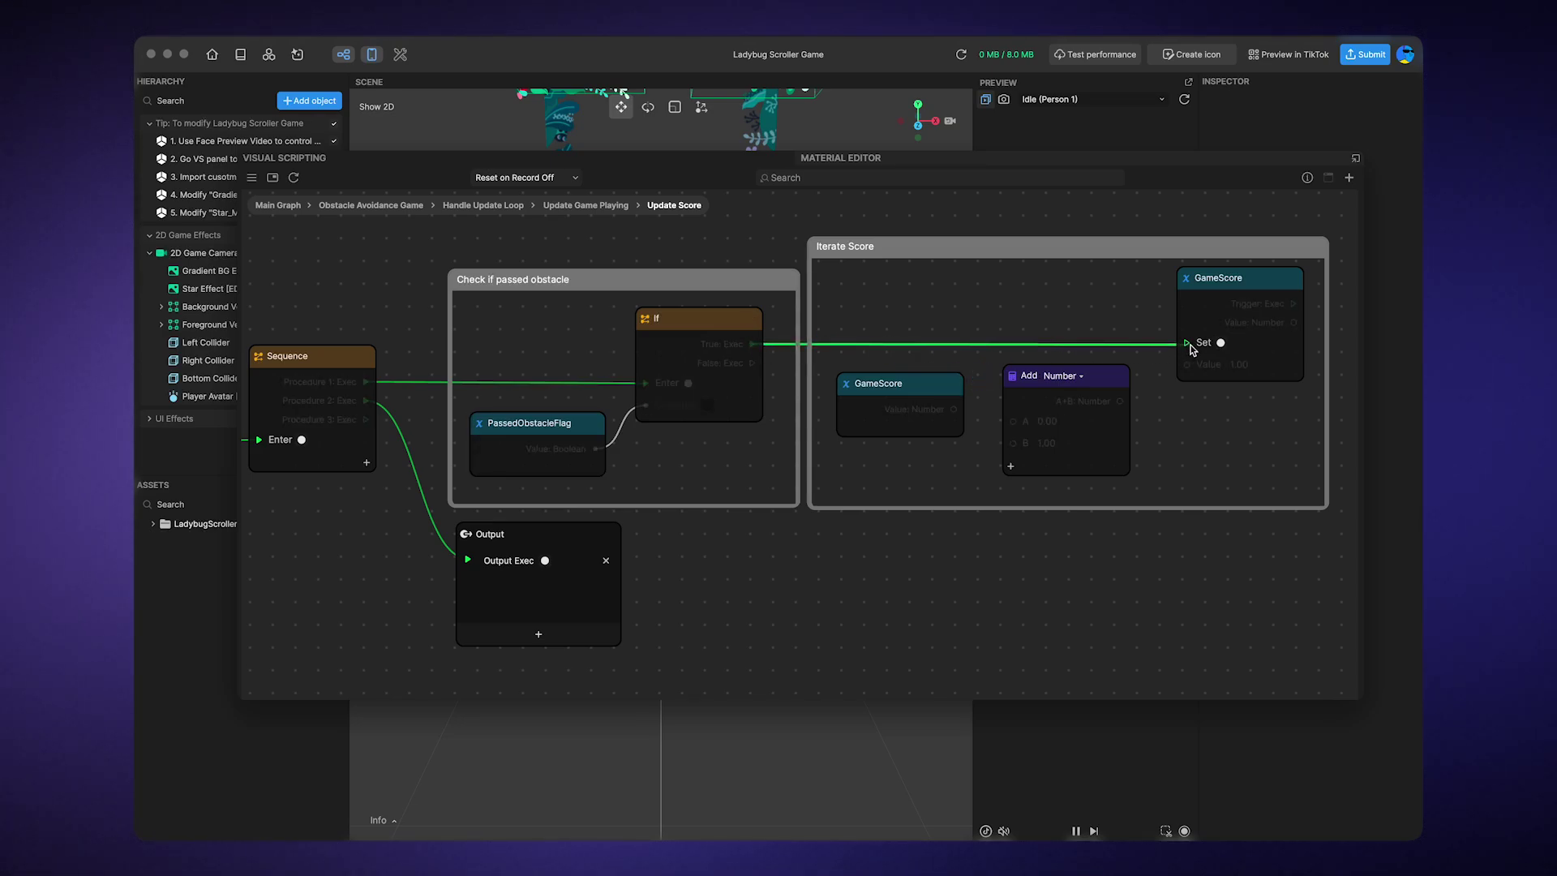
Feed GameScore into Add's A input and route Add's result back into GameScore's Value
click(1093, 385)
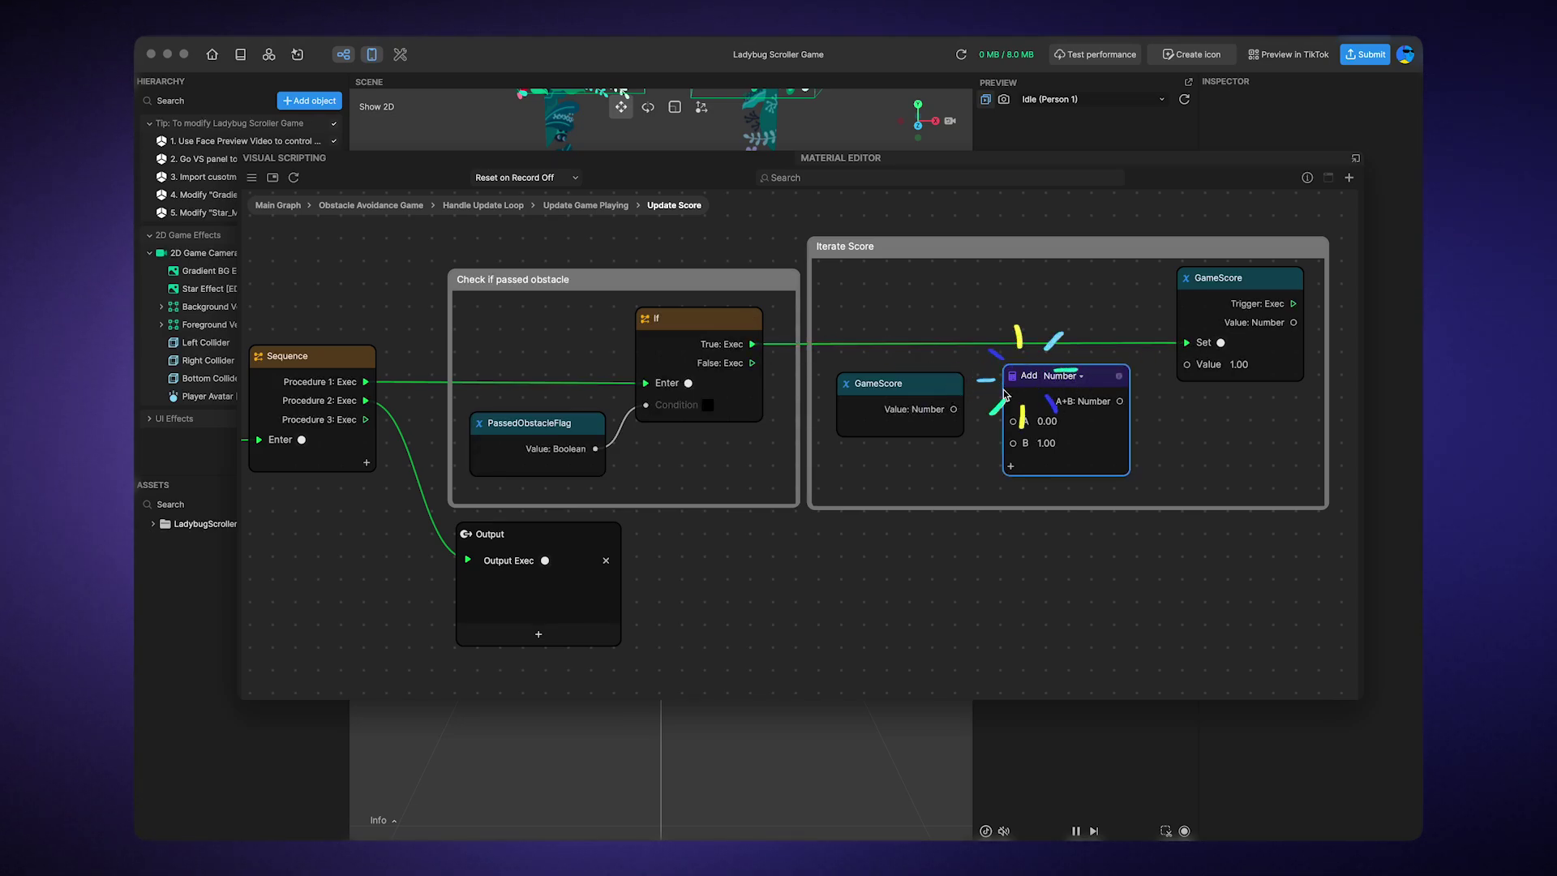
drag(954, 409, 1012, 421)
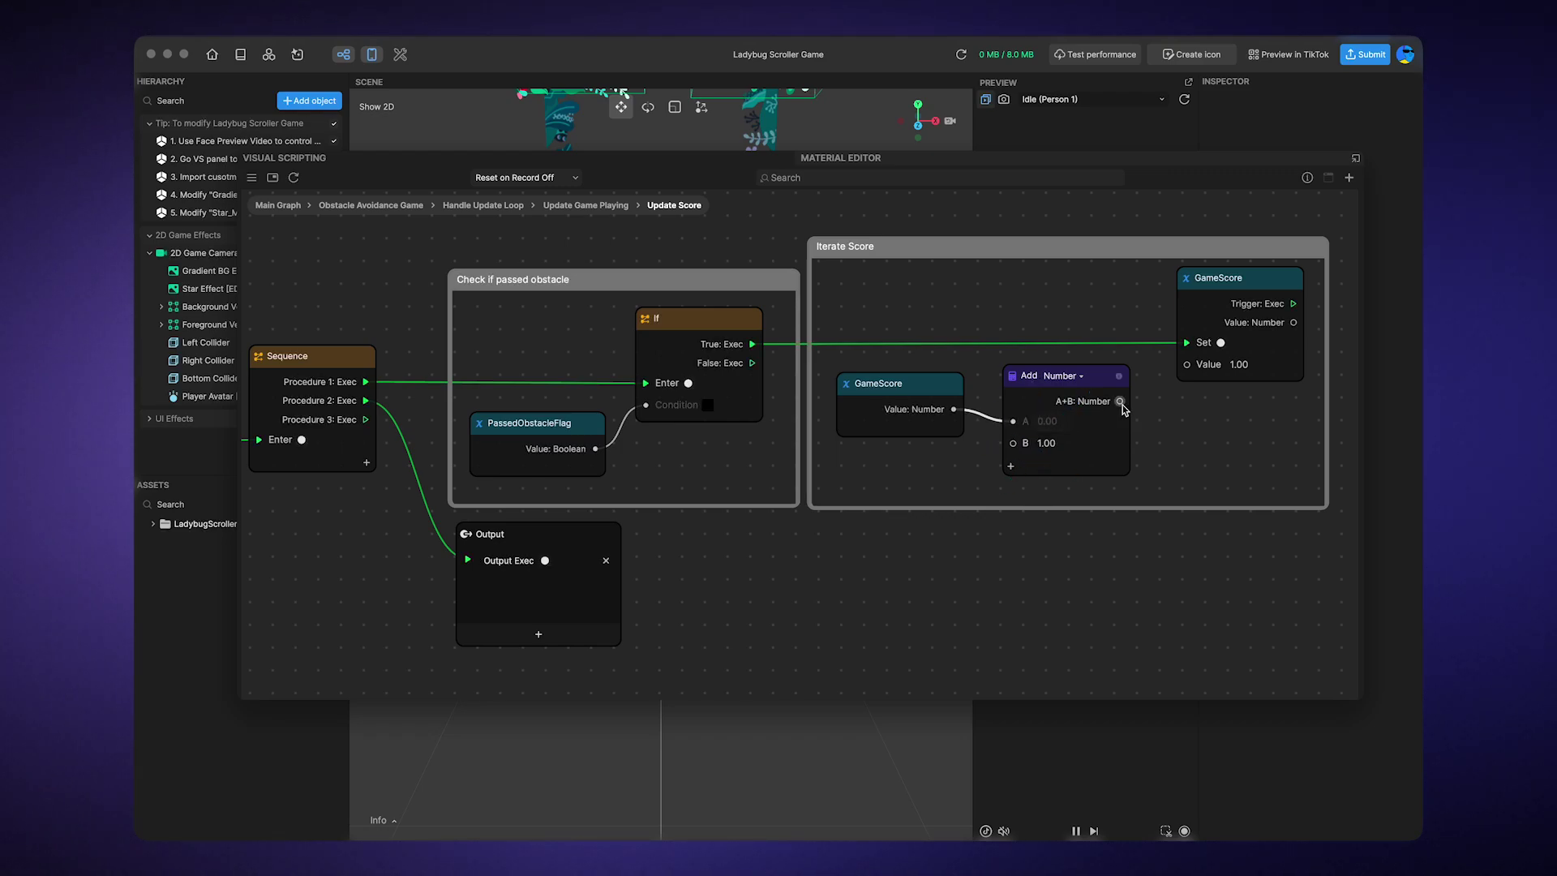
drag(1121, 402, 1121, 409)
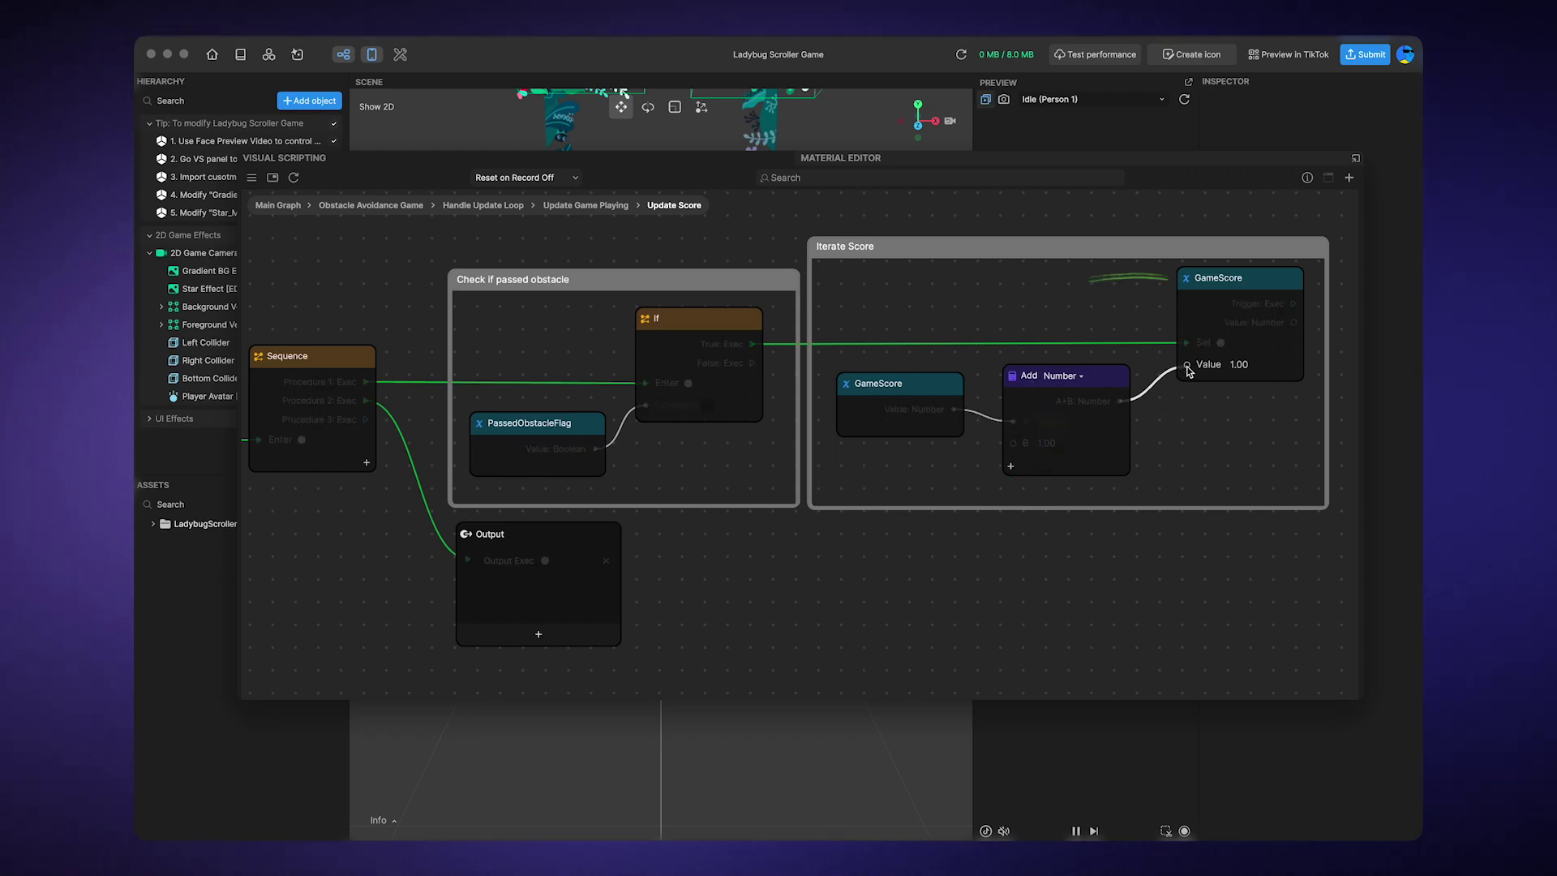
drag(1189, 371, 1189, 367)
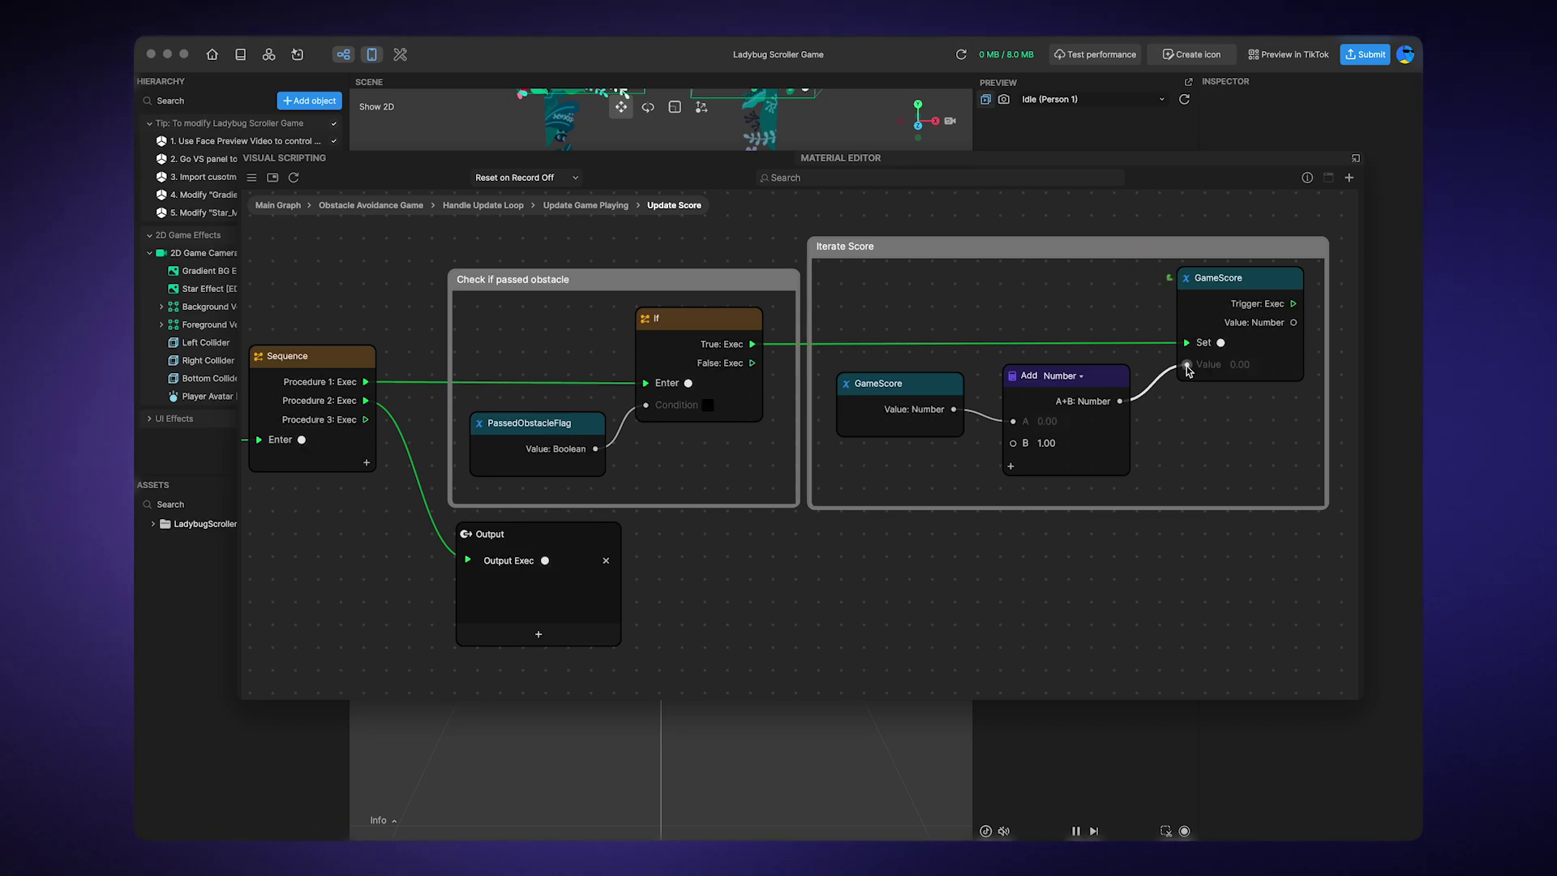
click(1281, 286)
drag(1281, 287, 1282, 294)
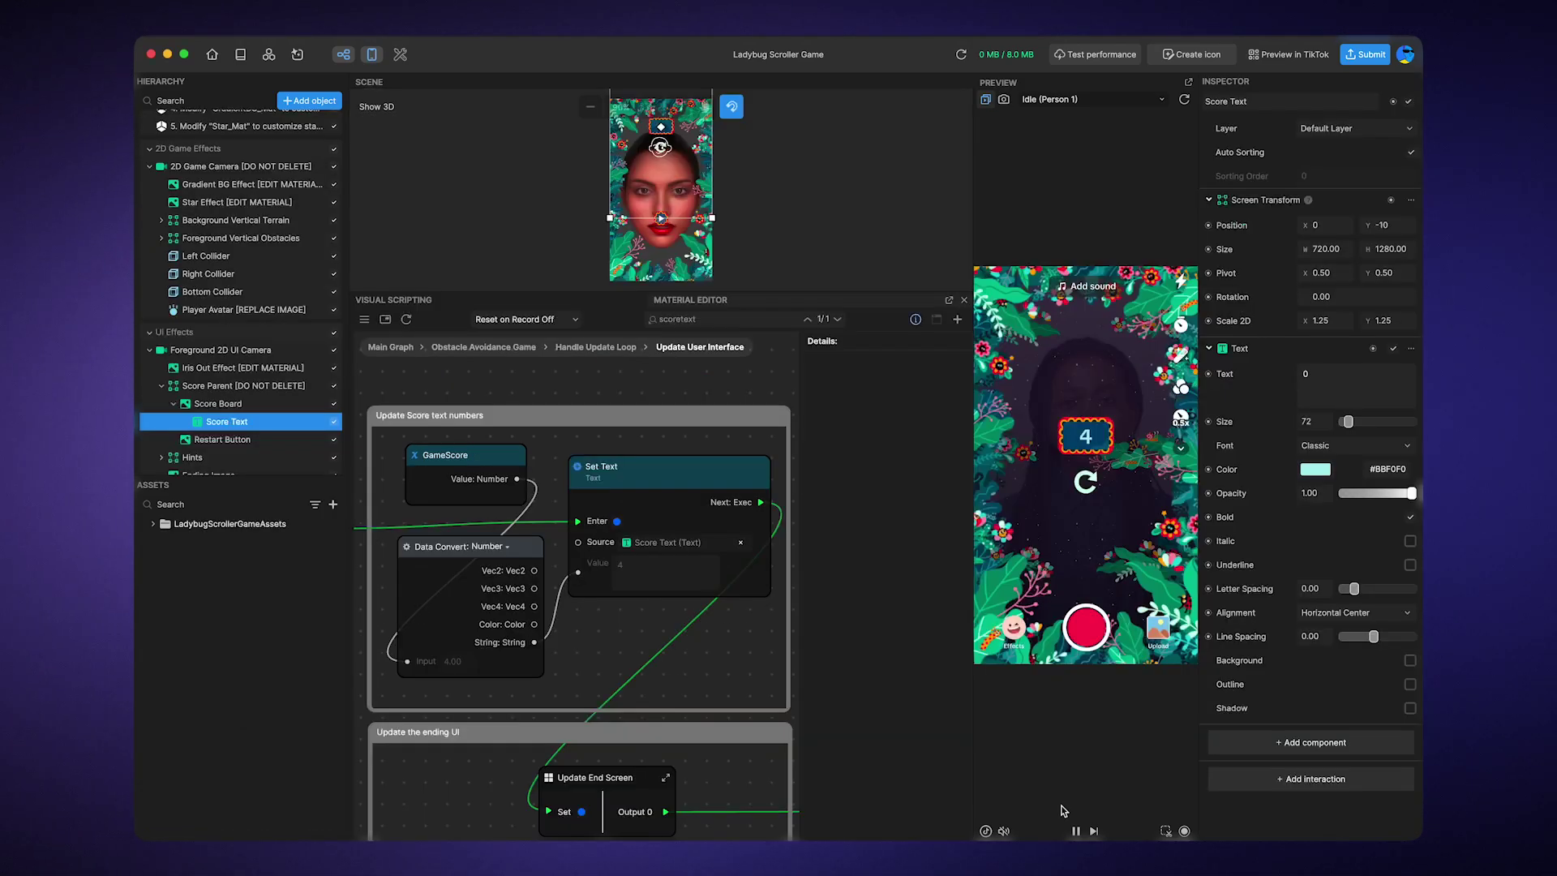
Restart the ladybug preview and nudge the GameScore and Set Text nodes
click(1086, 483)
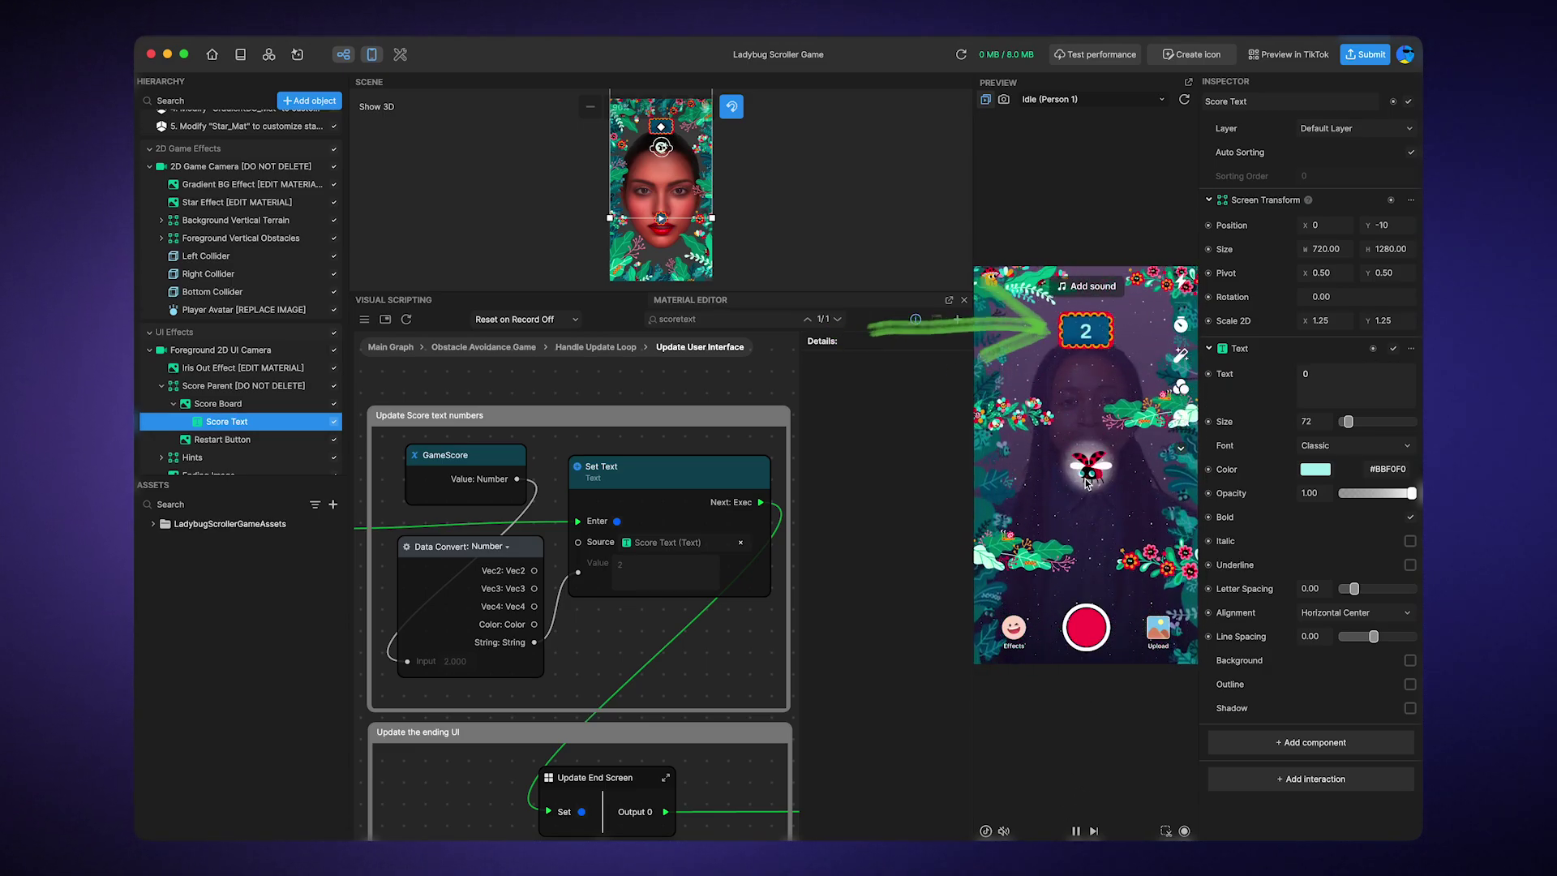
click(483, 456)
drag(482, 455, 464, 480)
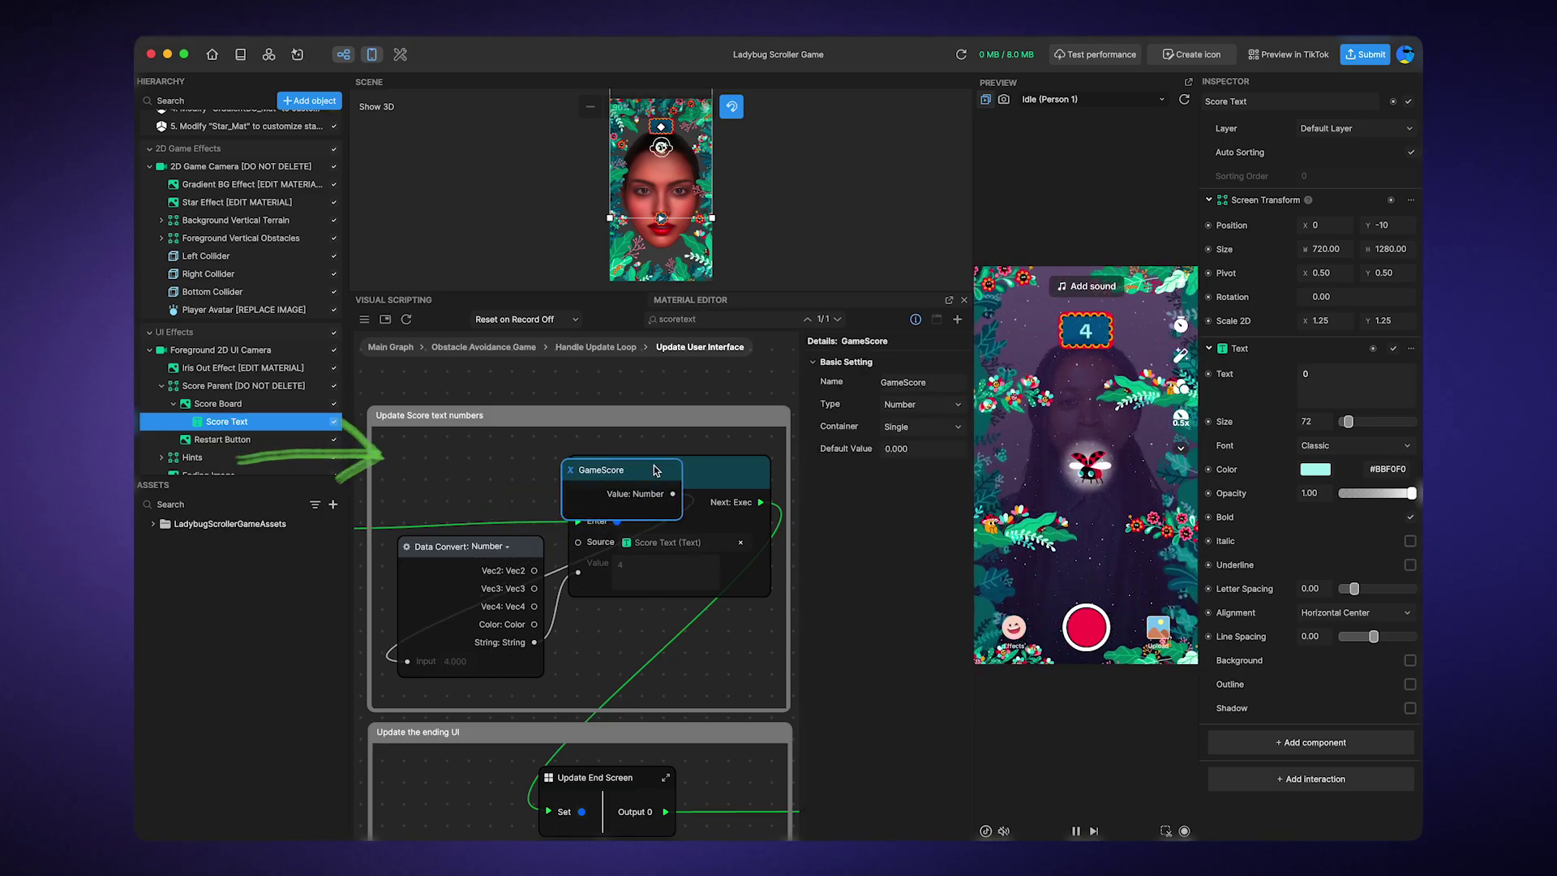
drag(657, 475, 667, 479)
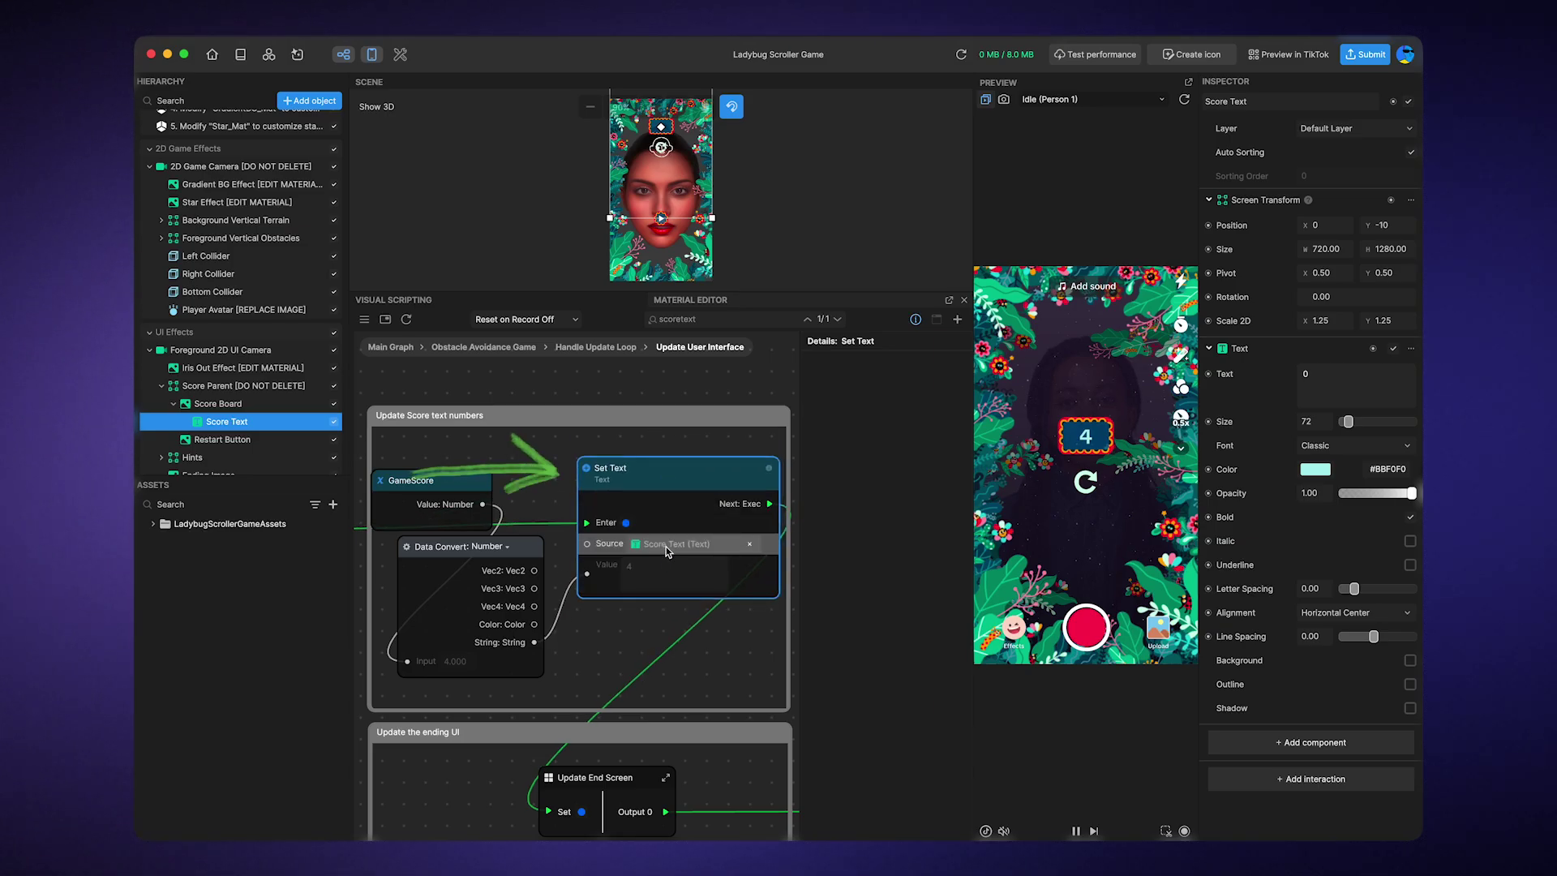
Confirm Score Text as the Set Text source, then pan to the end-screen nodes
click(675, 544)
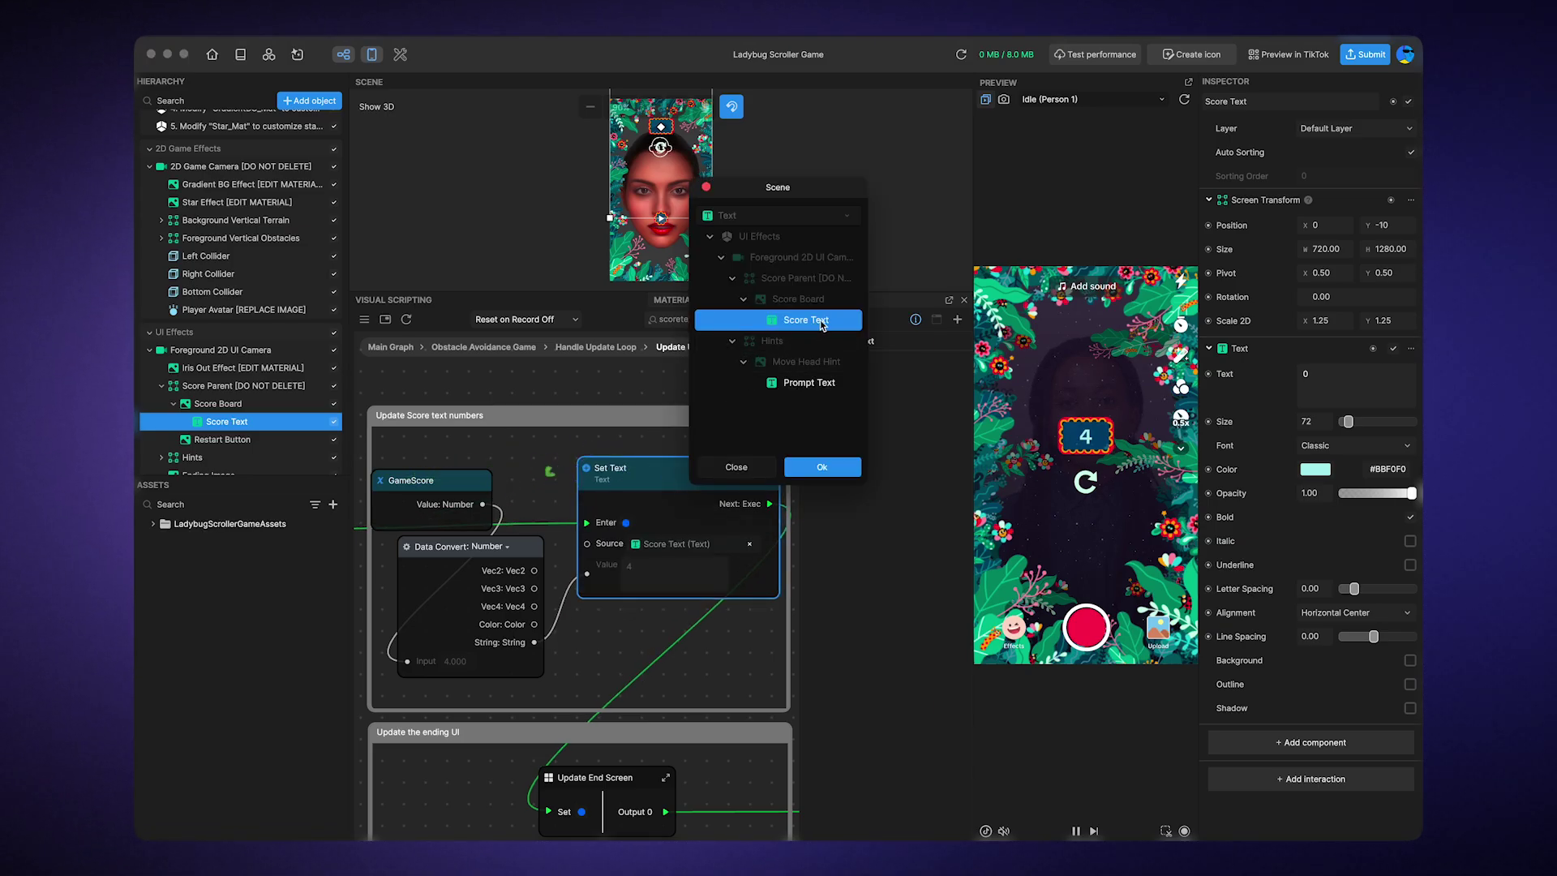
click(828, 469)
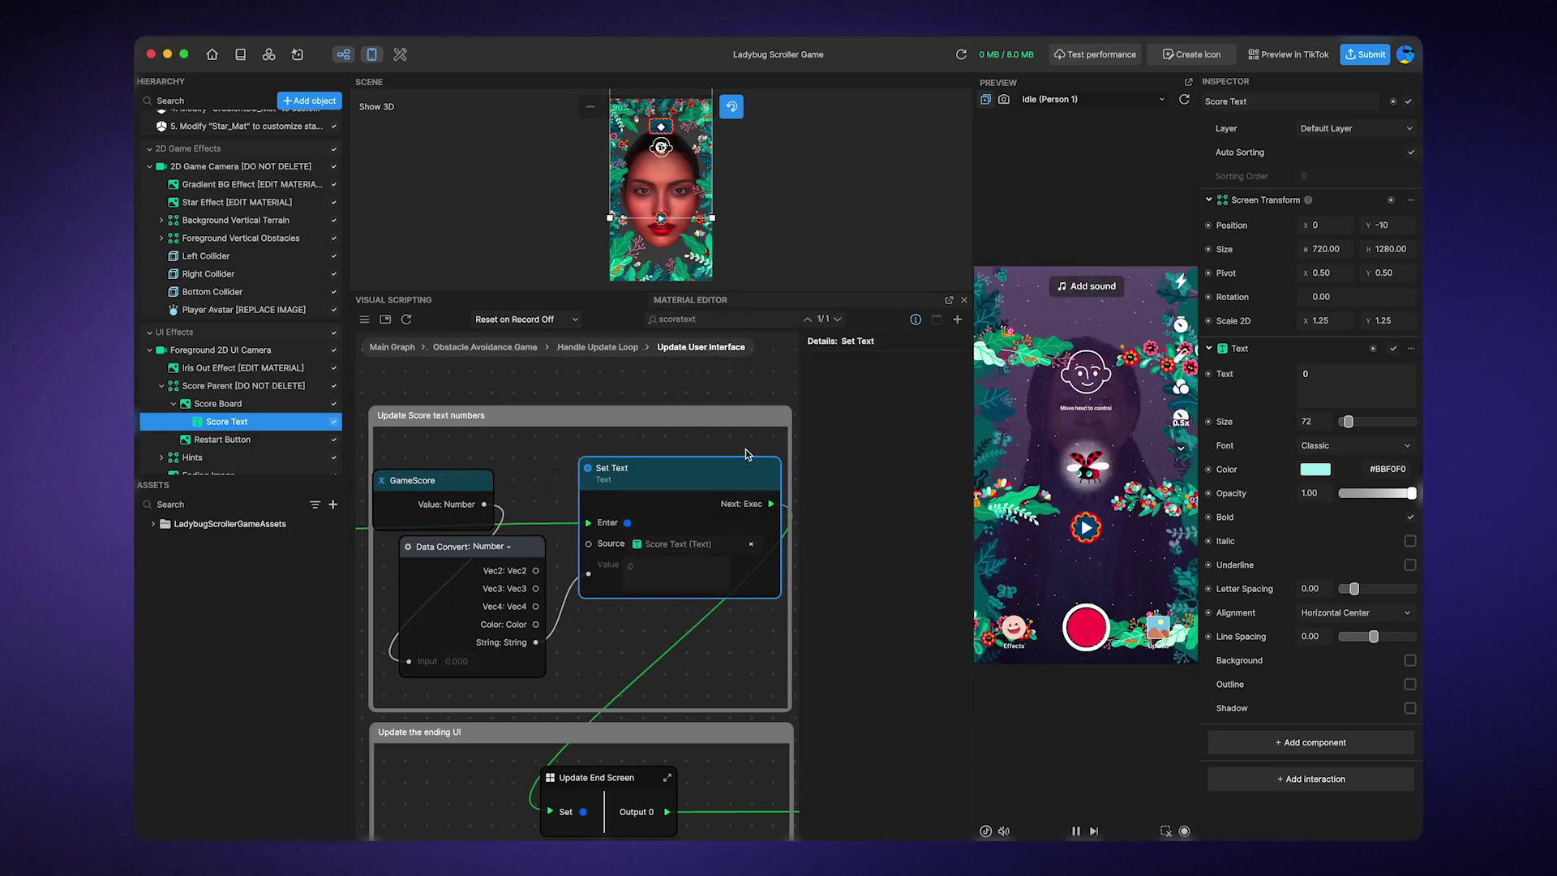
drag(745, 453, 653, 406)
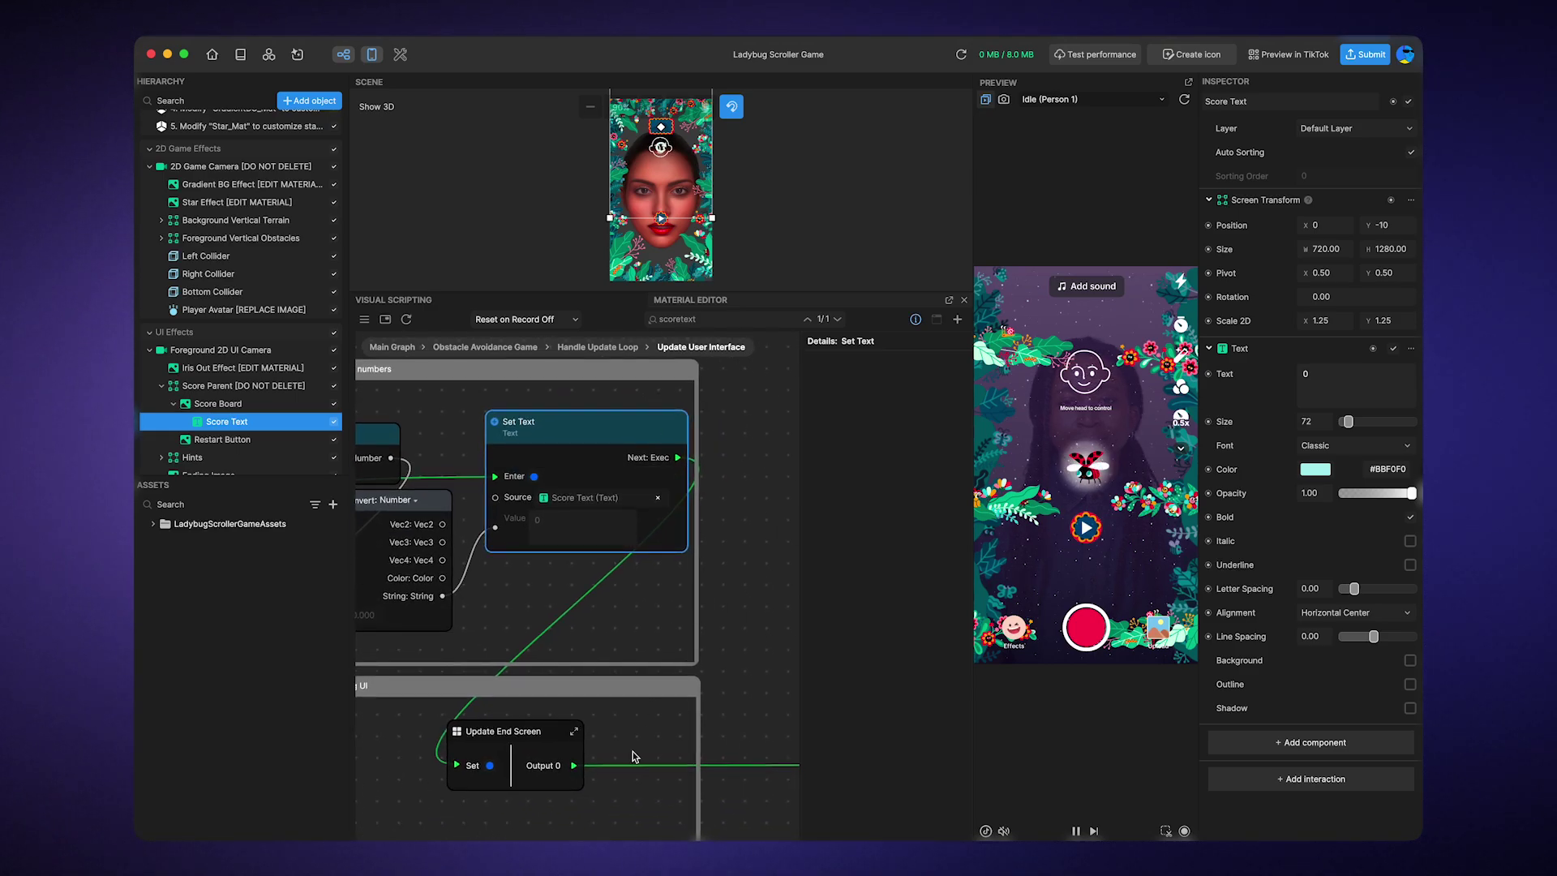
drag(636, 746, 606, 594)
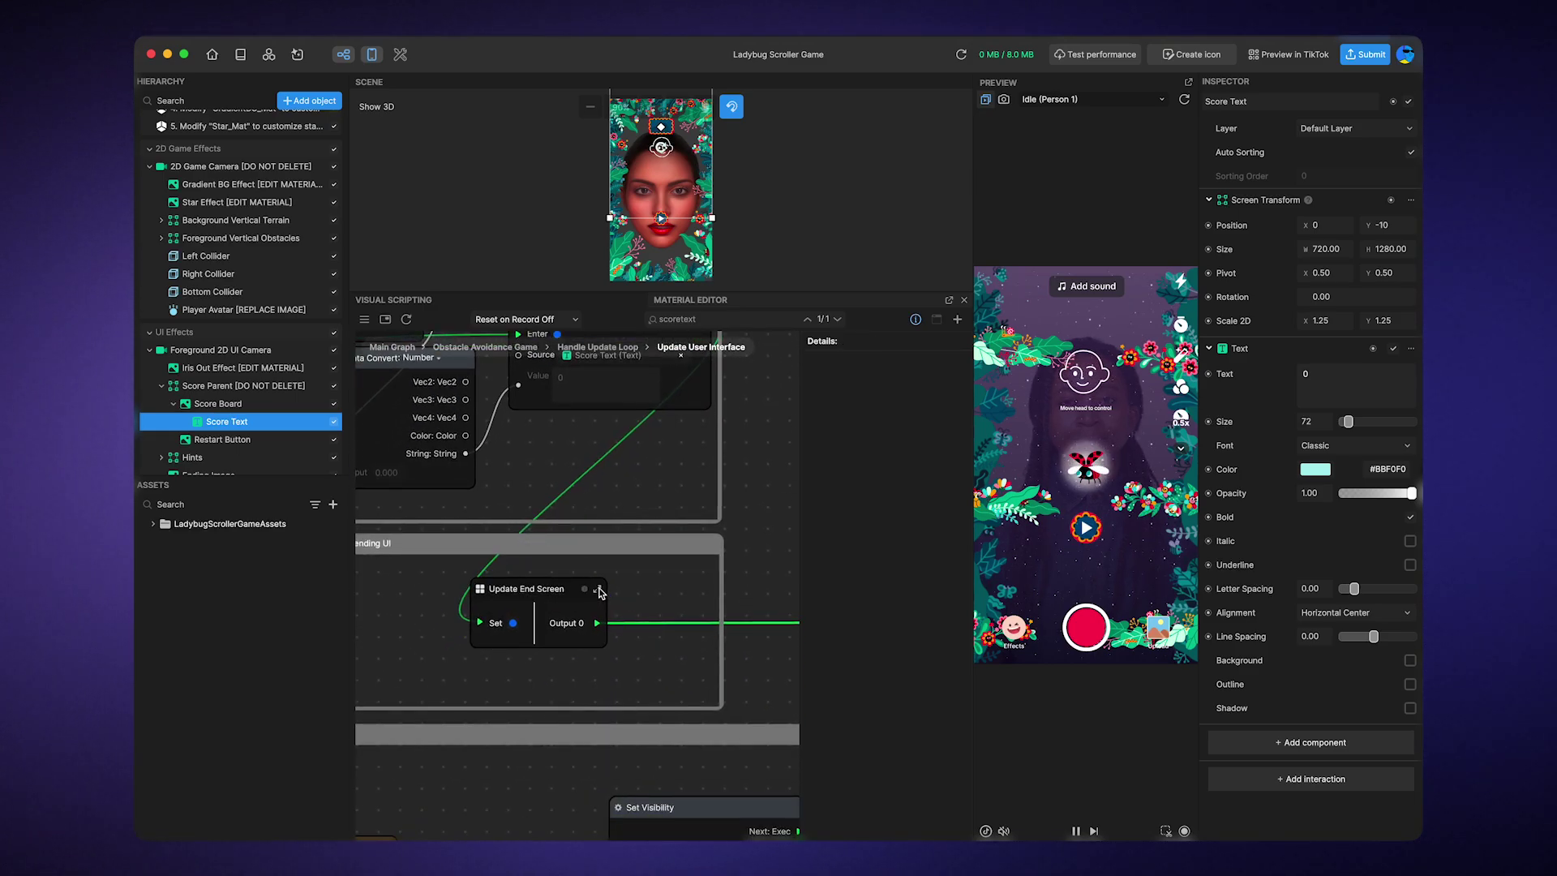
From Main Graph, expand My Items > Variables and jump to GameScore in ResetGameVariables
click(600, 590)
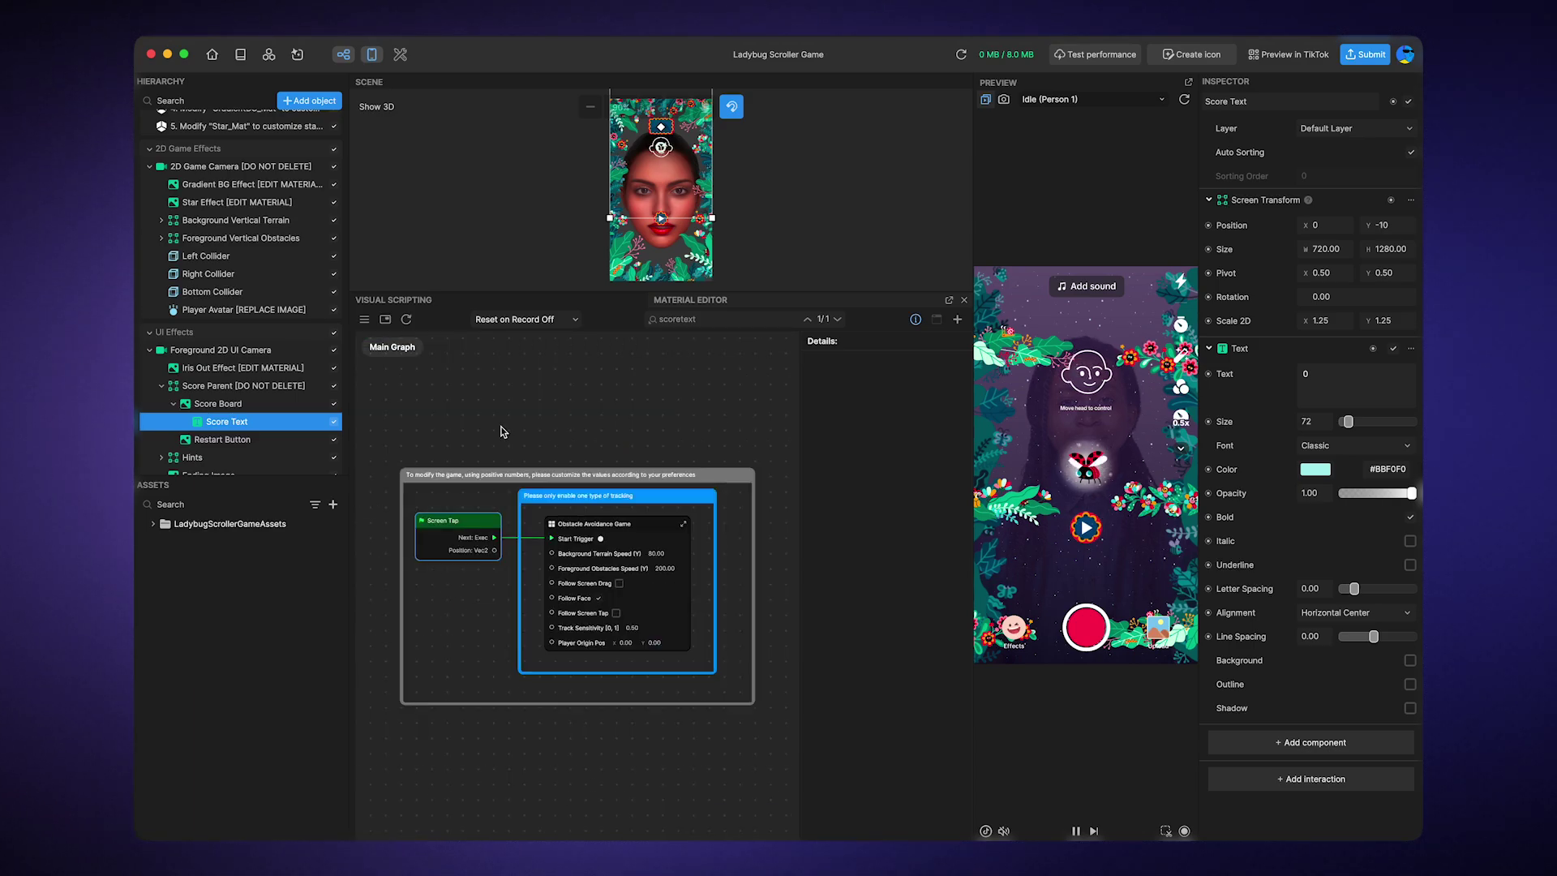
click(365, 319)
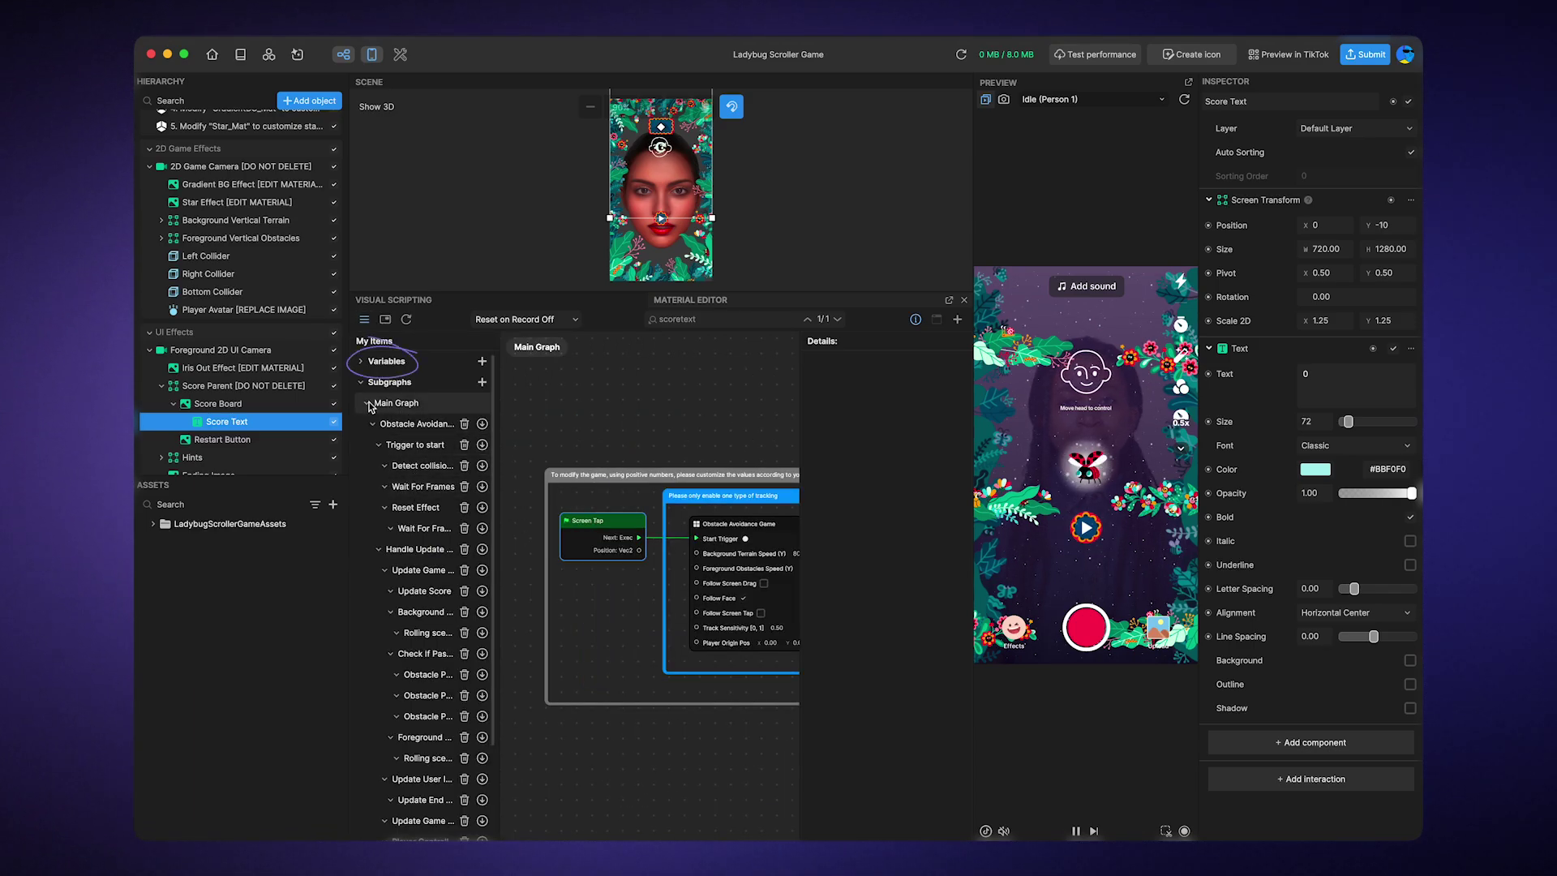
click(385, 362)
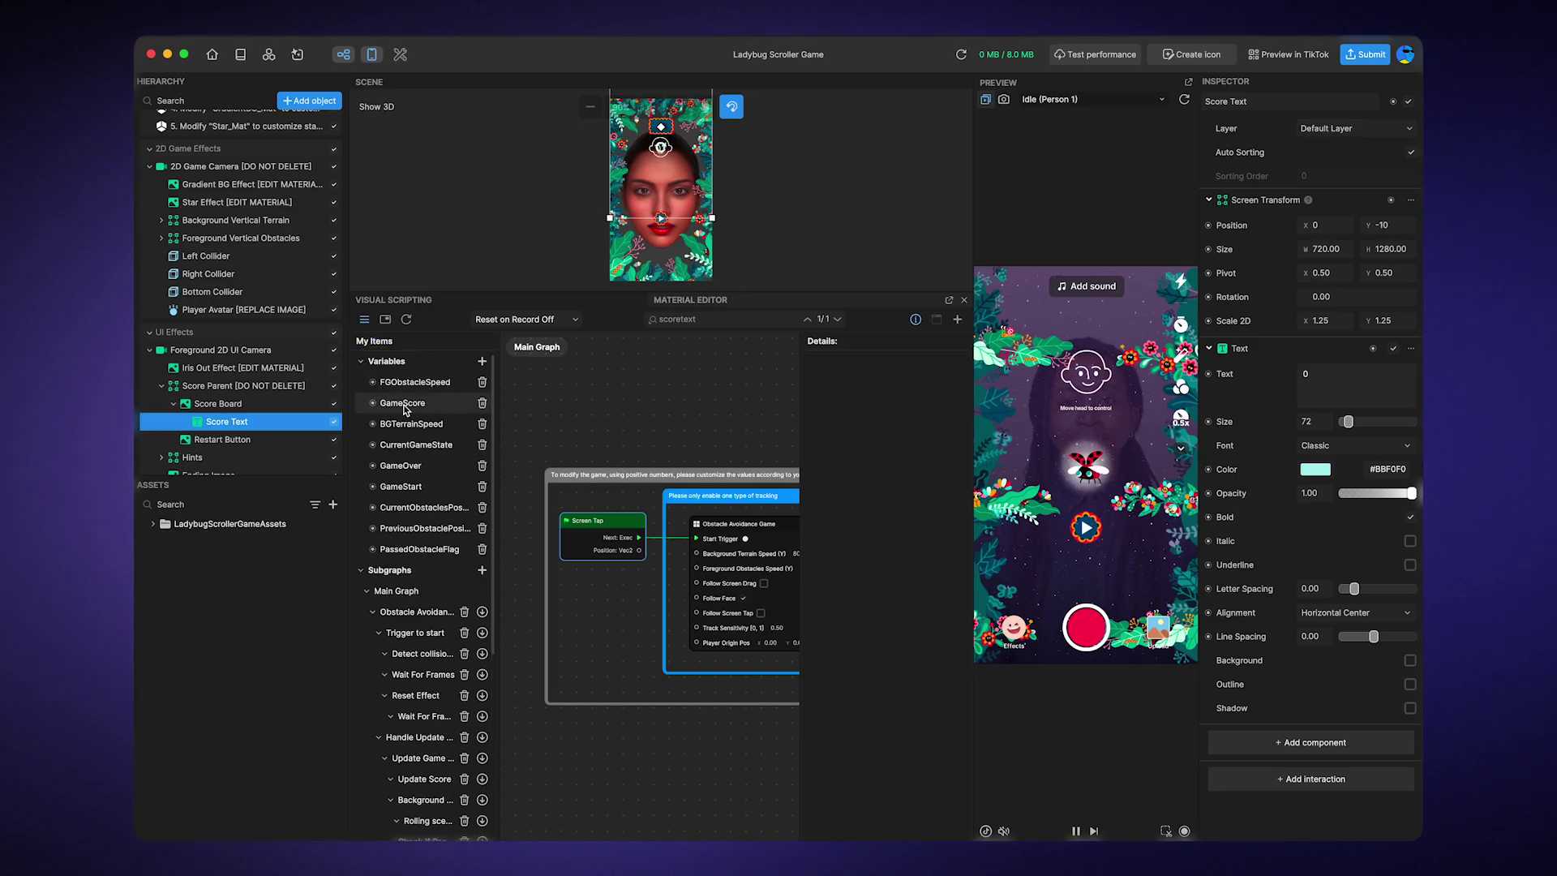
click(403, 405)
double_click(414, 403)
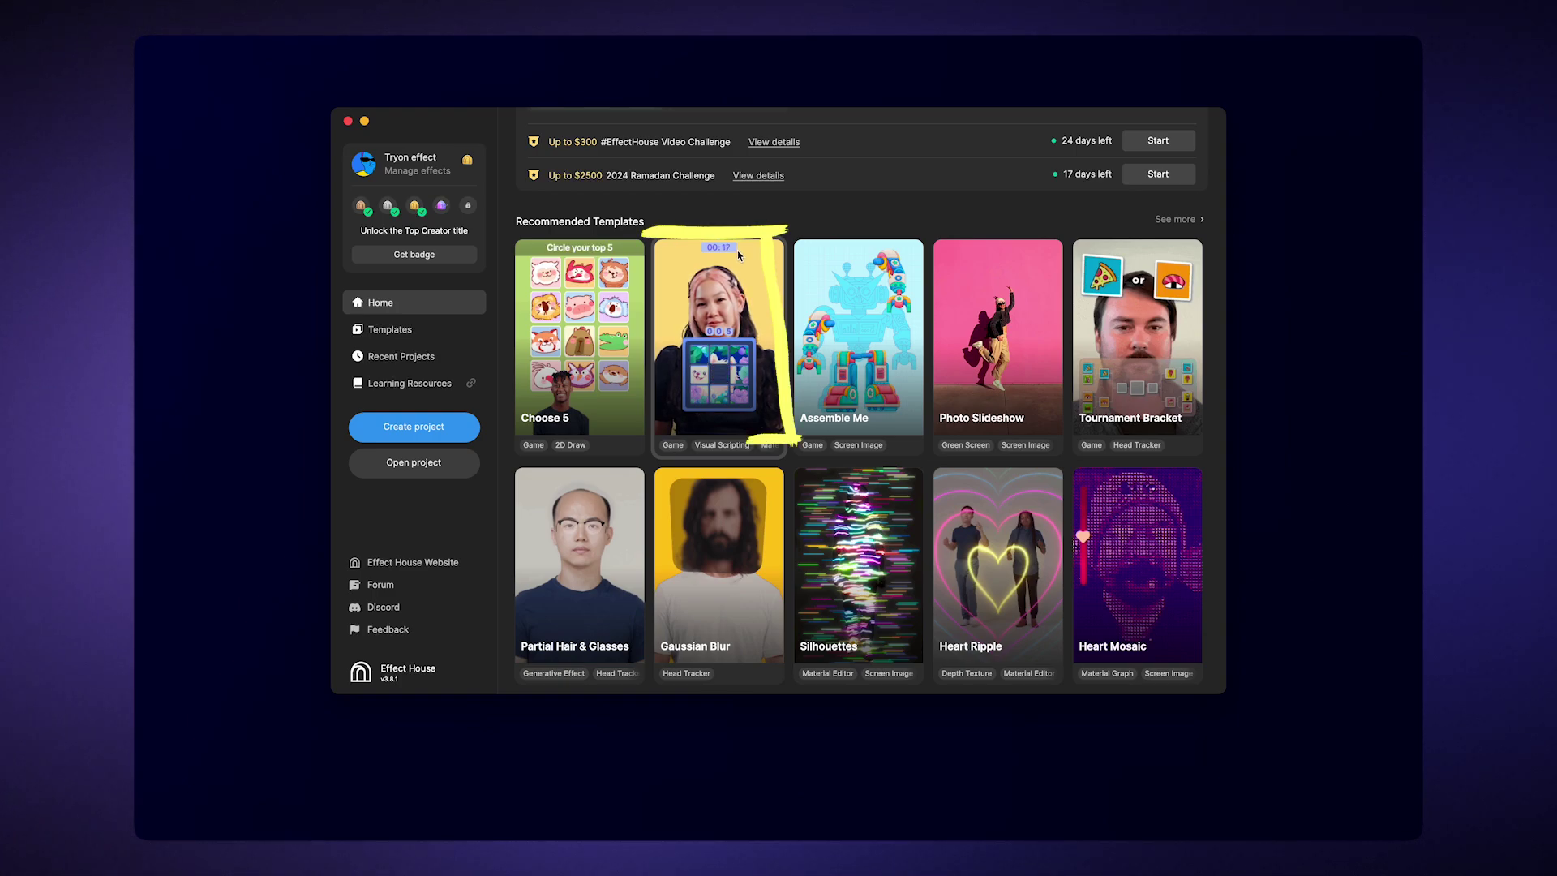
Create a project from the Slide Puzzle card in Recommended Templates
click(738, 249)
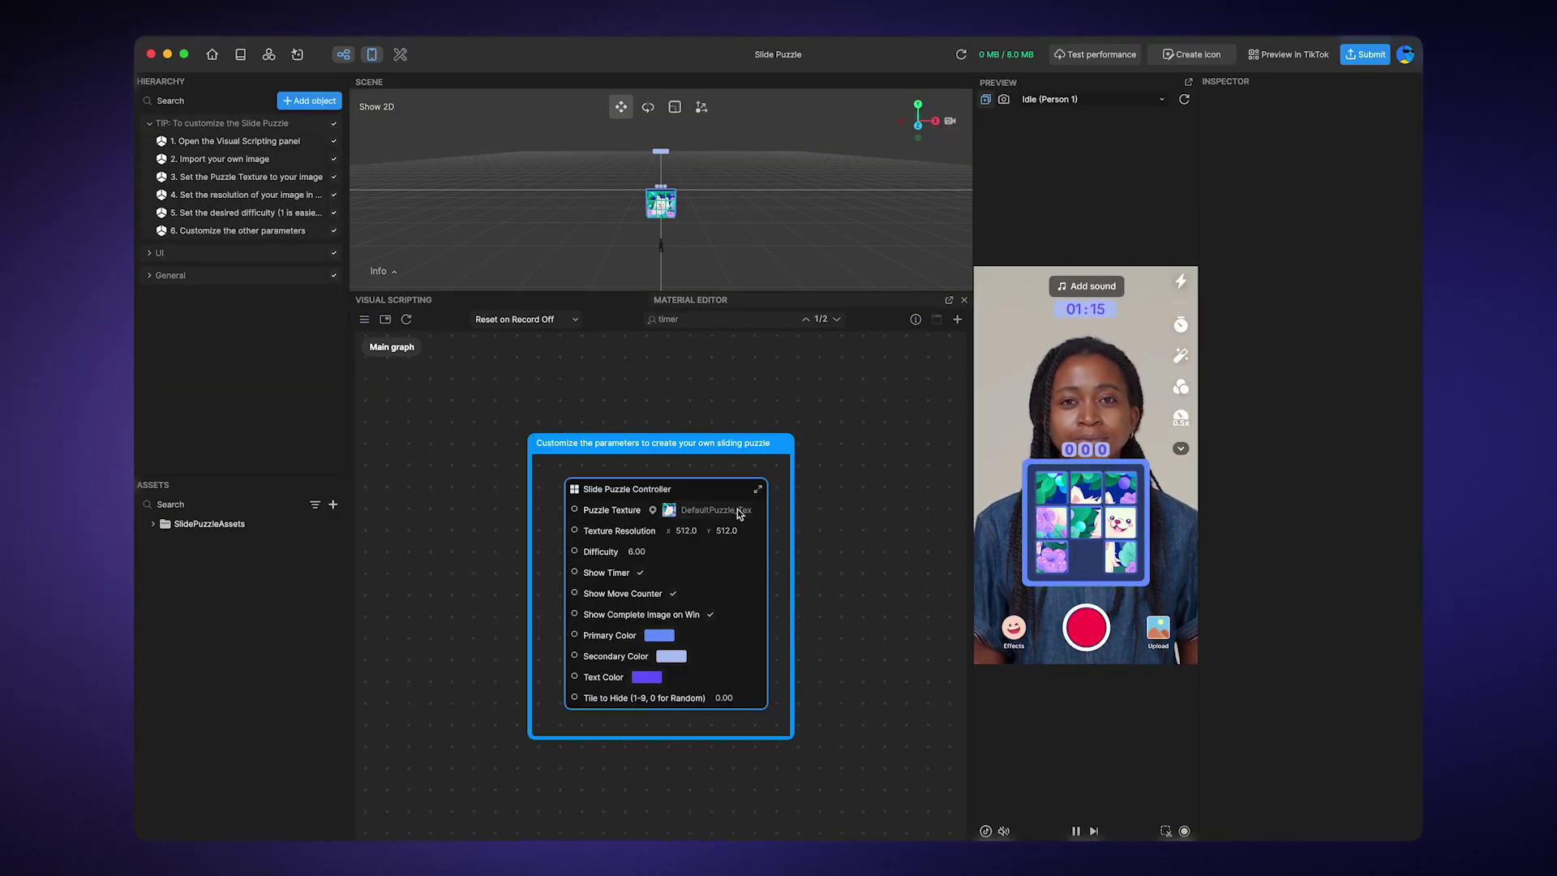
Search the graph for 'timer' nodes and restart the effect preview
click(751, 320)
drag(718, 318, 664, 321)
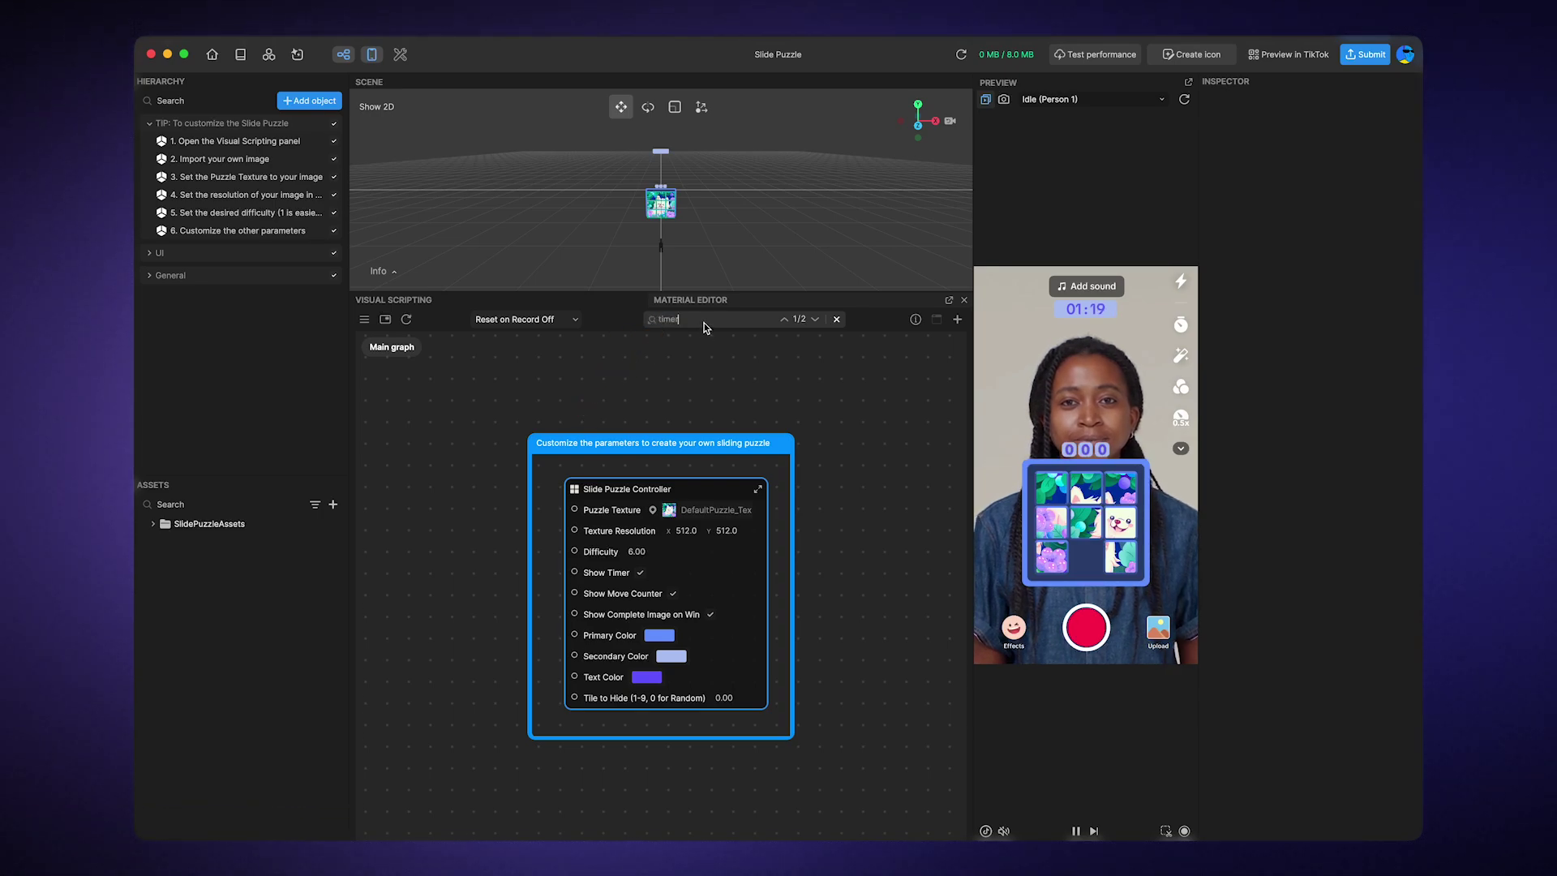
key(Return)
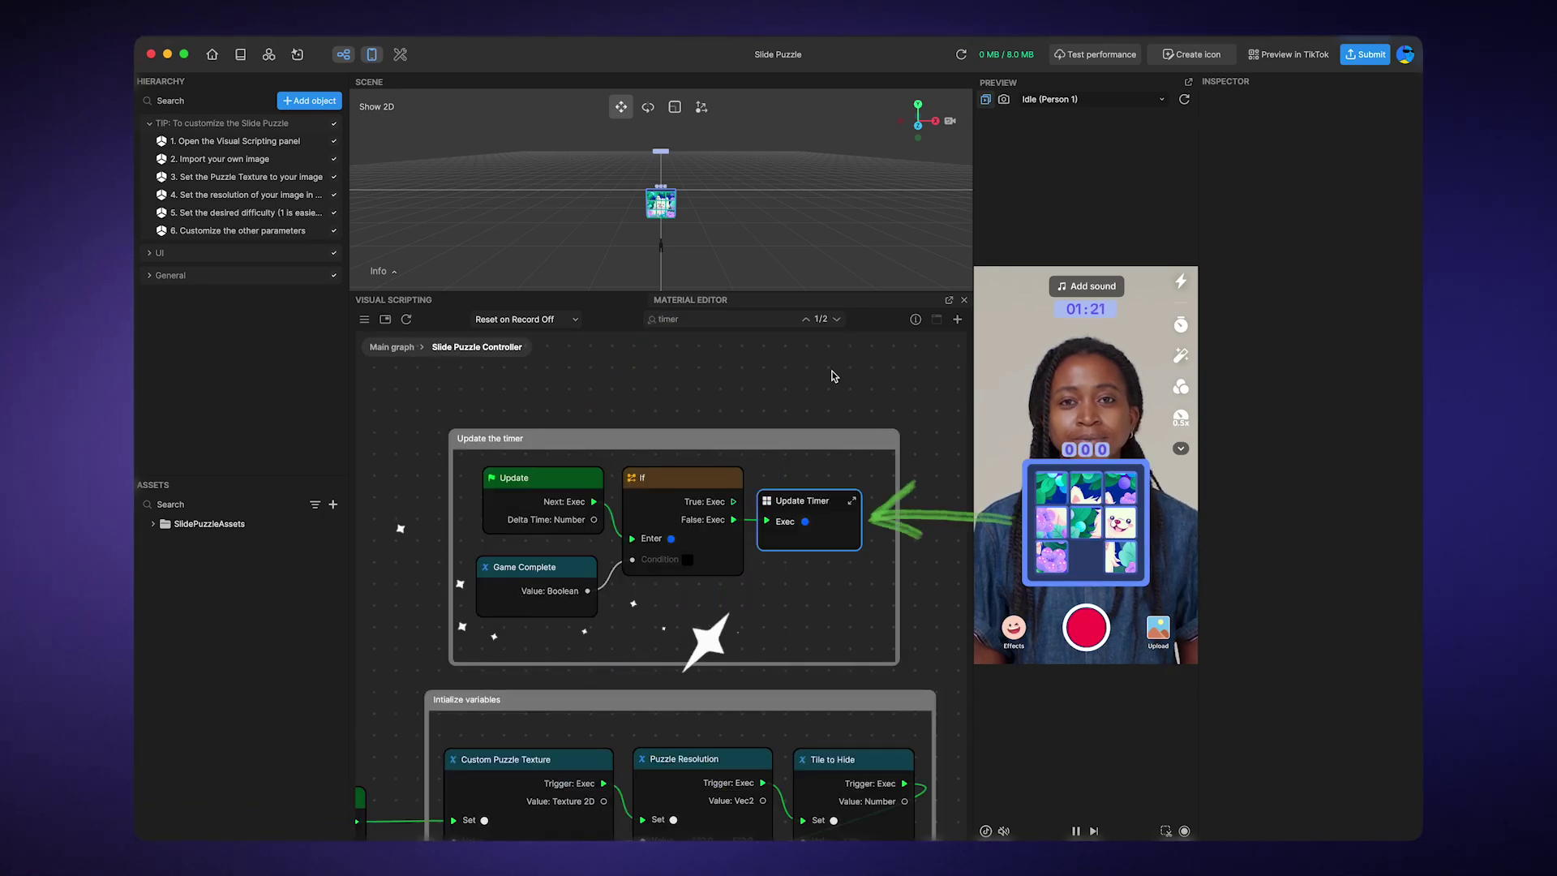
click(1185, 100)
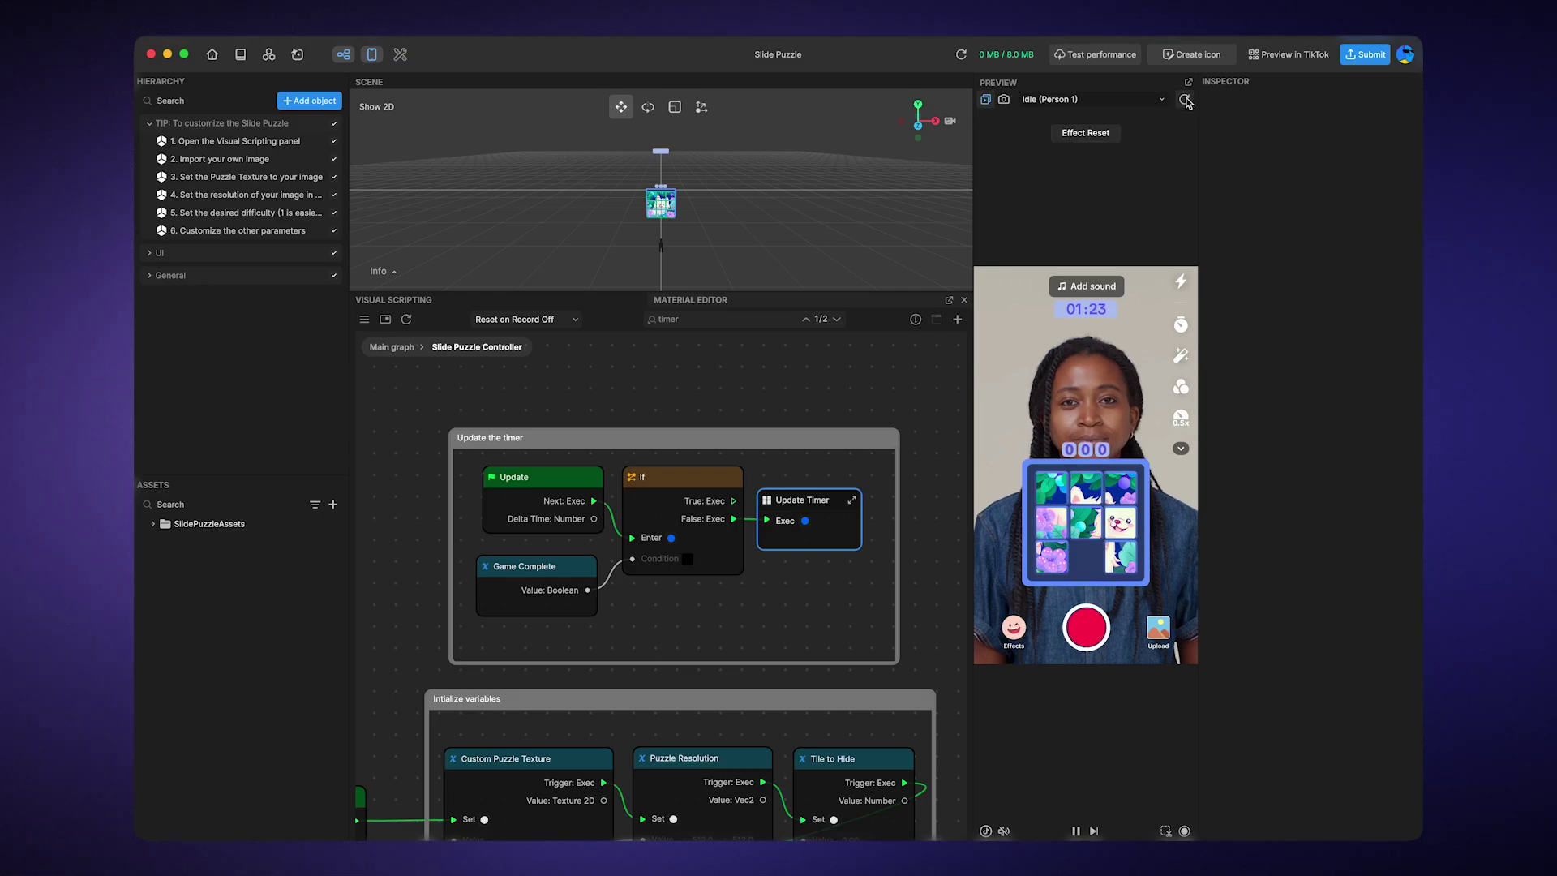
Connect the If node's False output to the Update Timer subgraph's Exec input
click(565, 481)
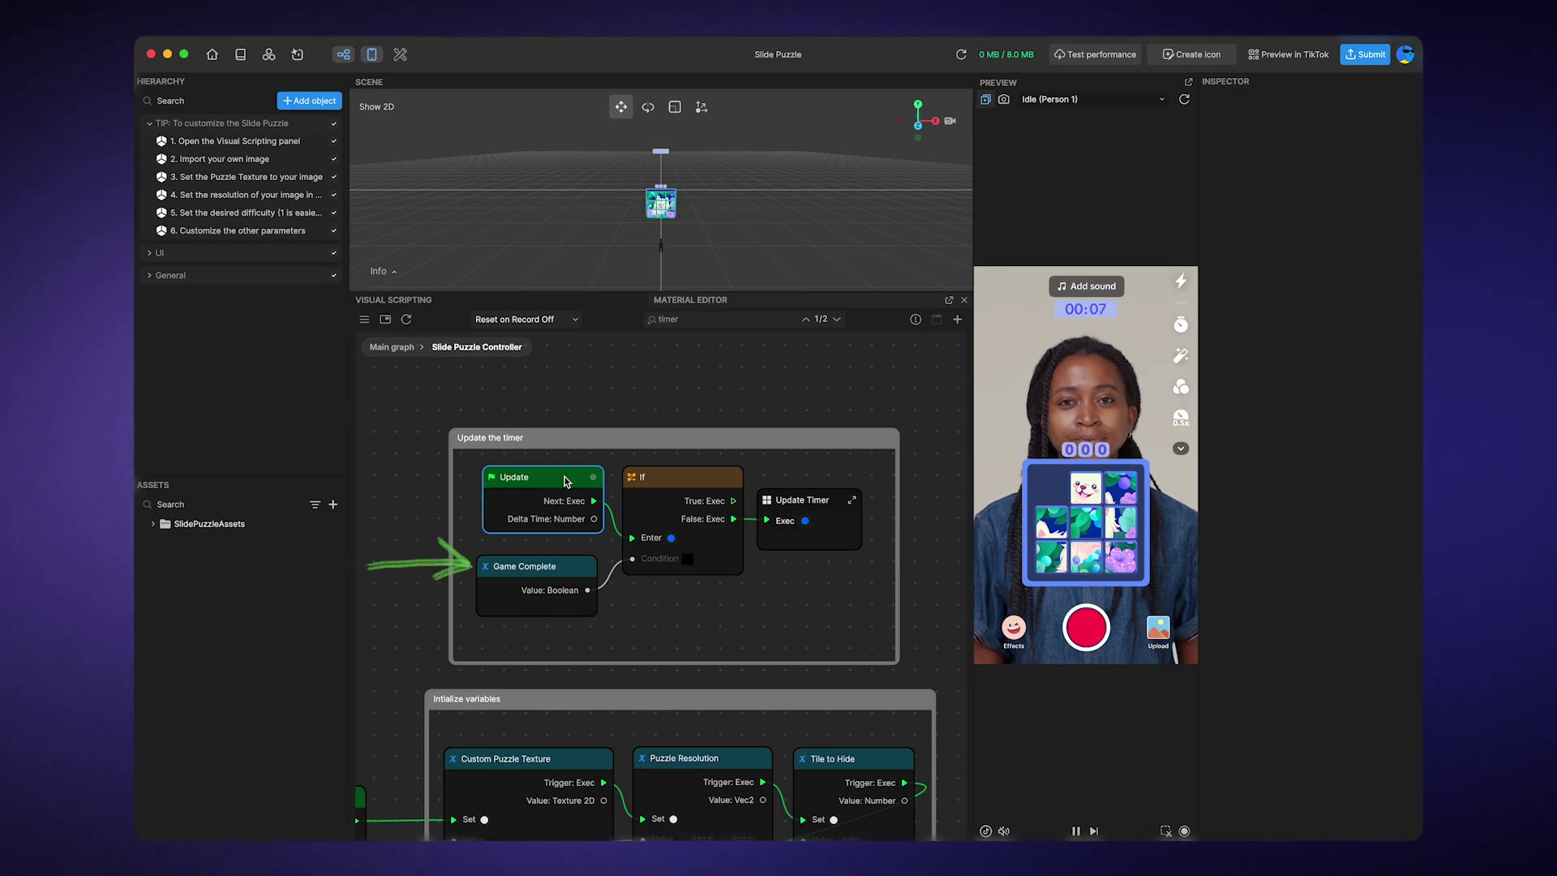
click(556, 567)
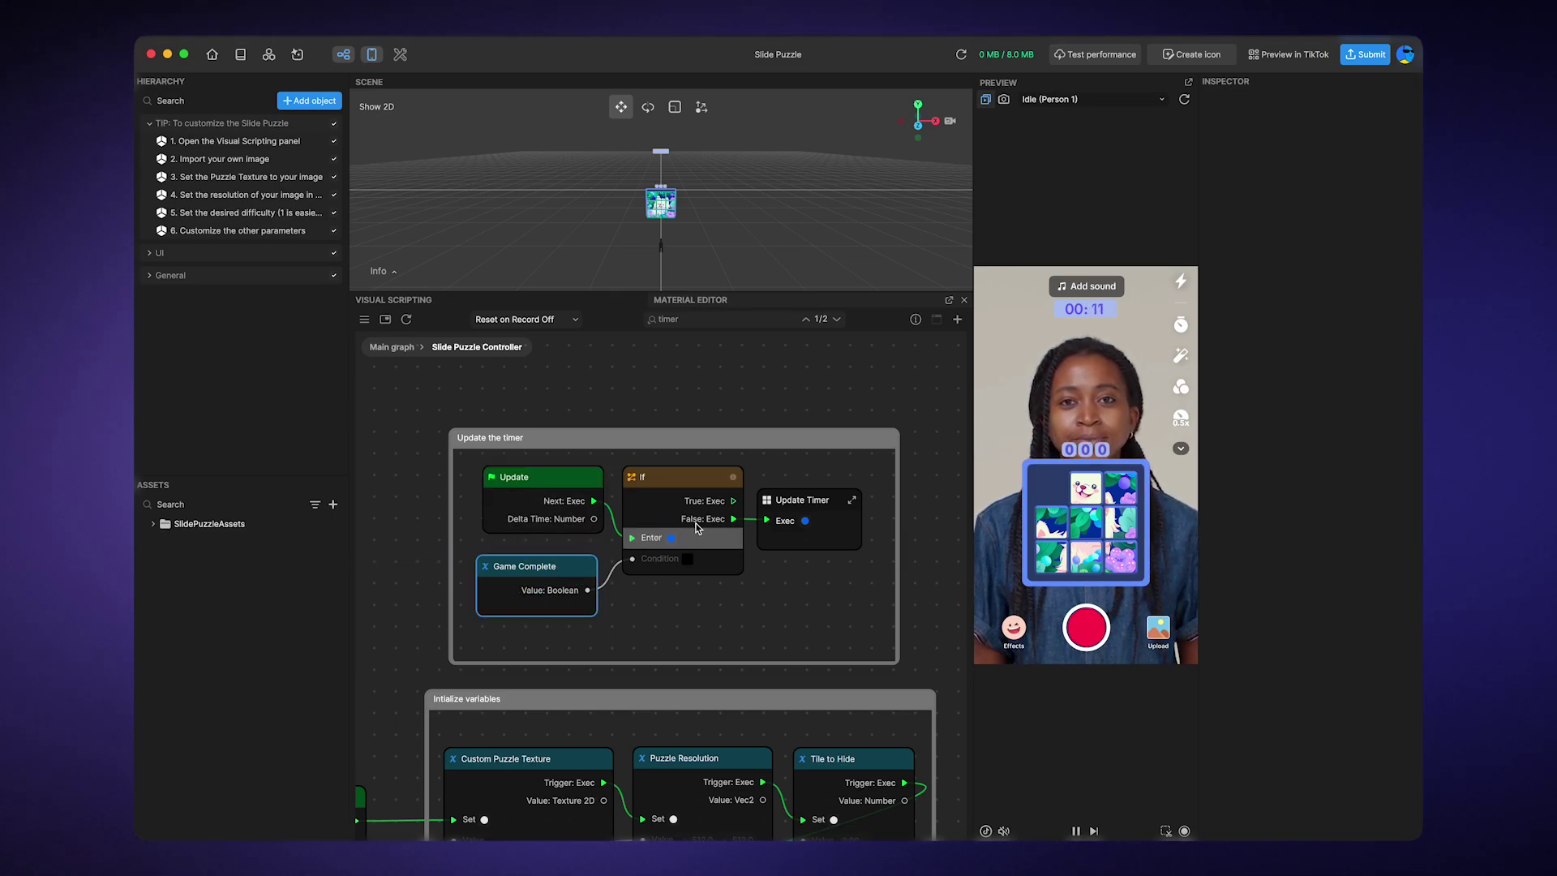
drag(732, 519, 765, 521)
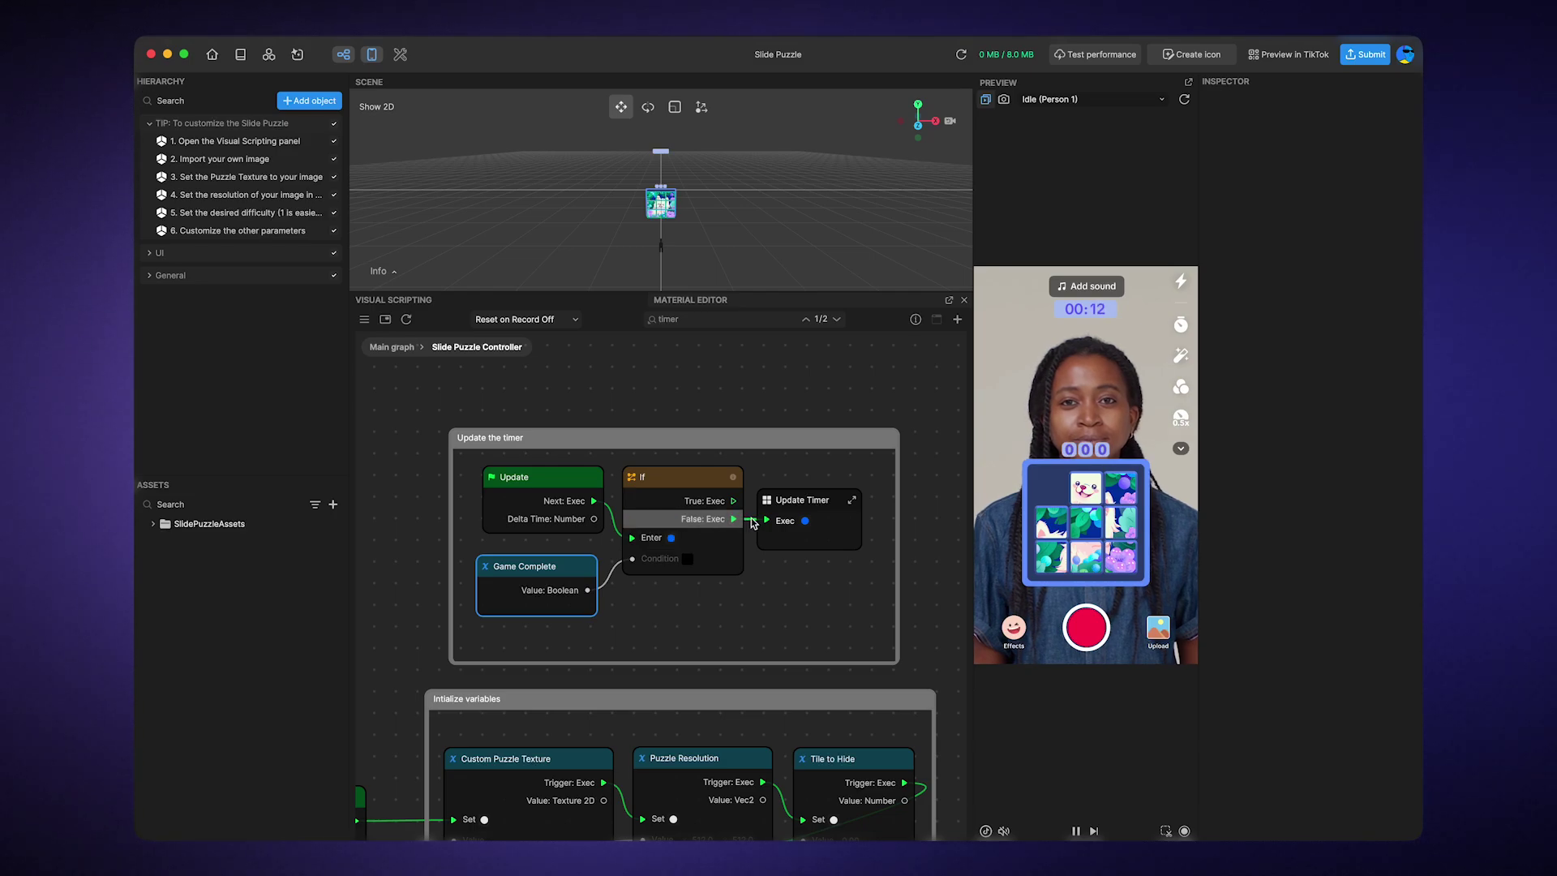
click(819, 505)
Open Update Timer in an enlarged floating window showing the Mins and Seconds groups
click(853, 501)
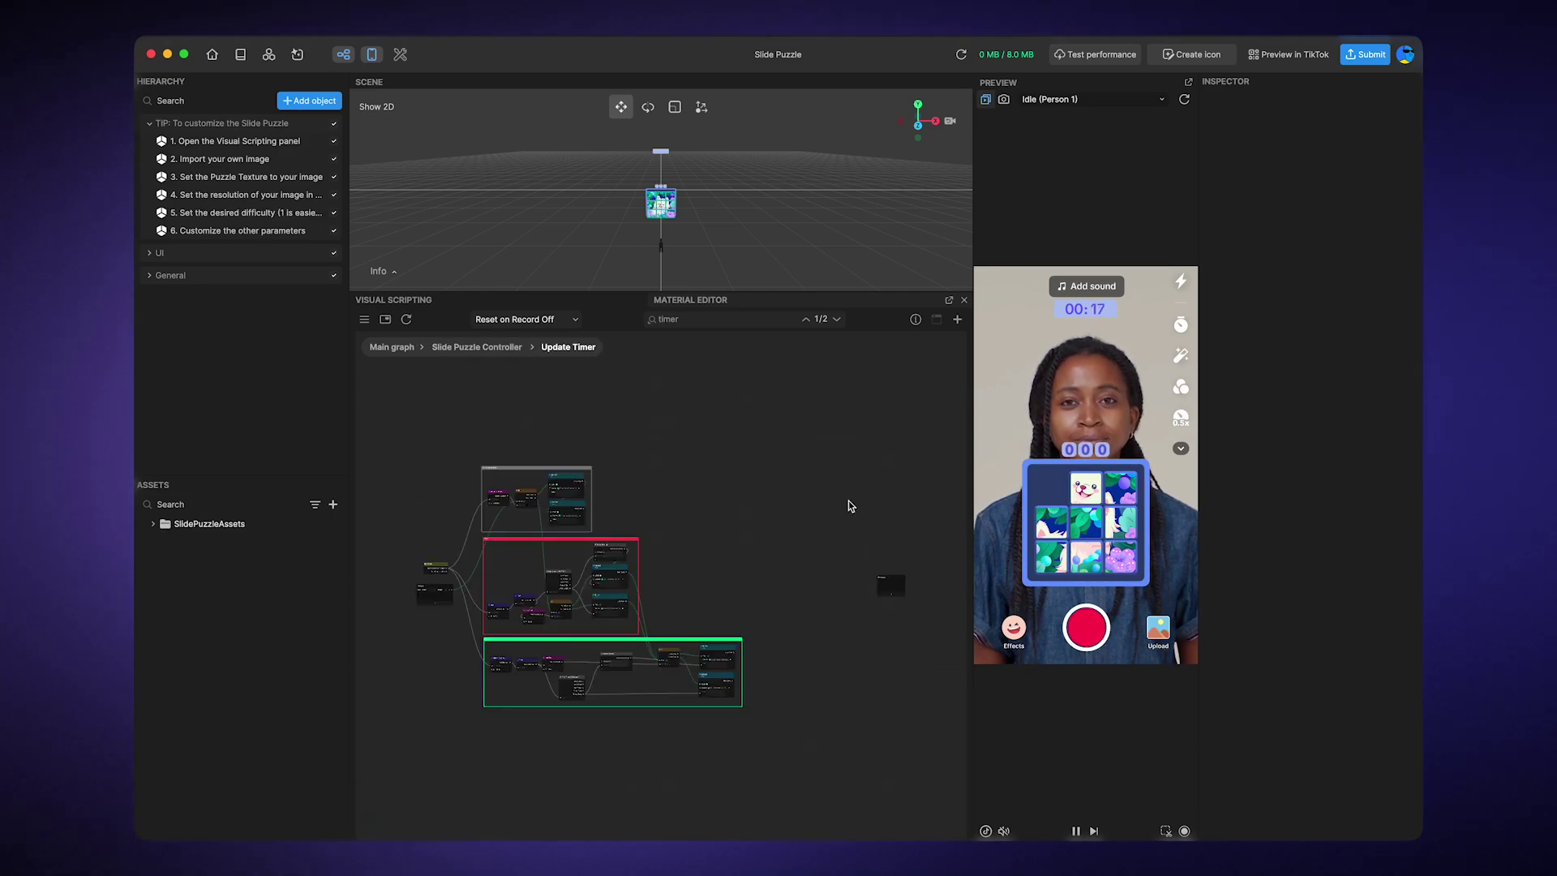
scroll(647, 484, up, 2)
scroll(681, 462, up, 3)
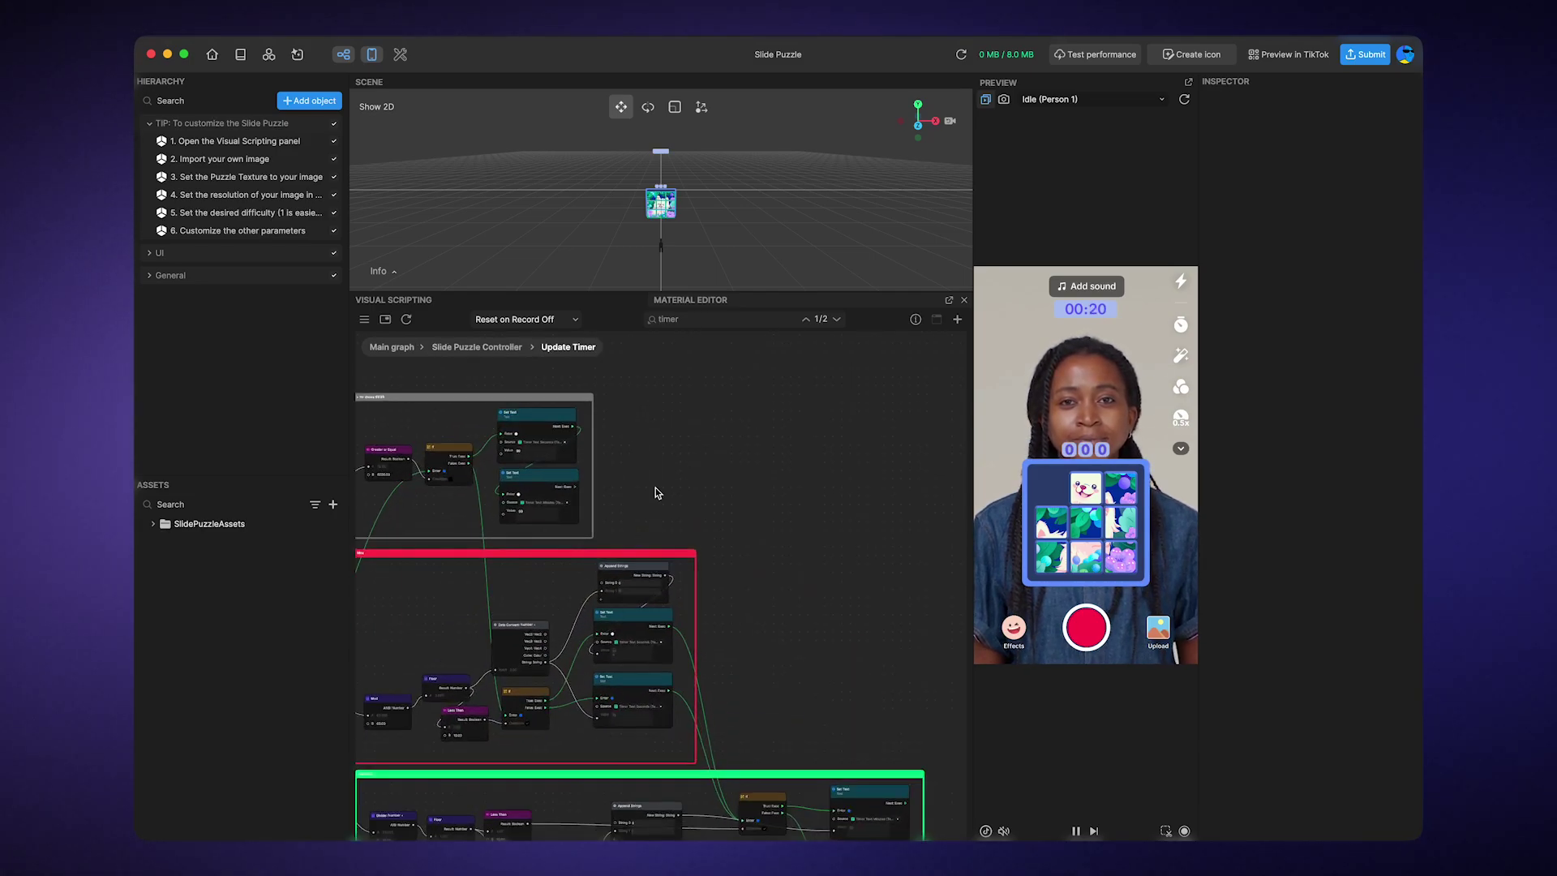
scroll(656, 488, up, 3)
scroll(604, 514, up, 3)
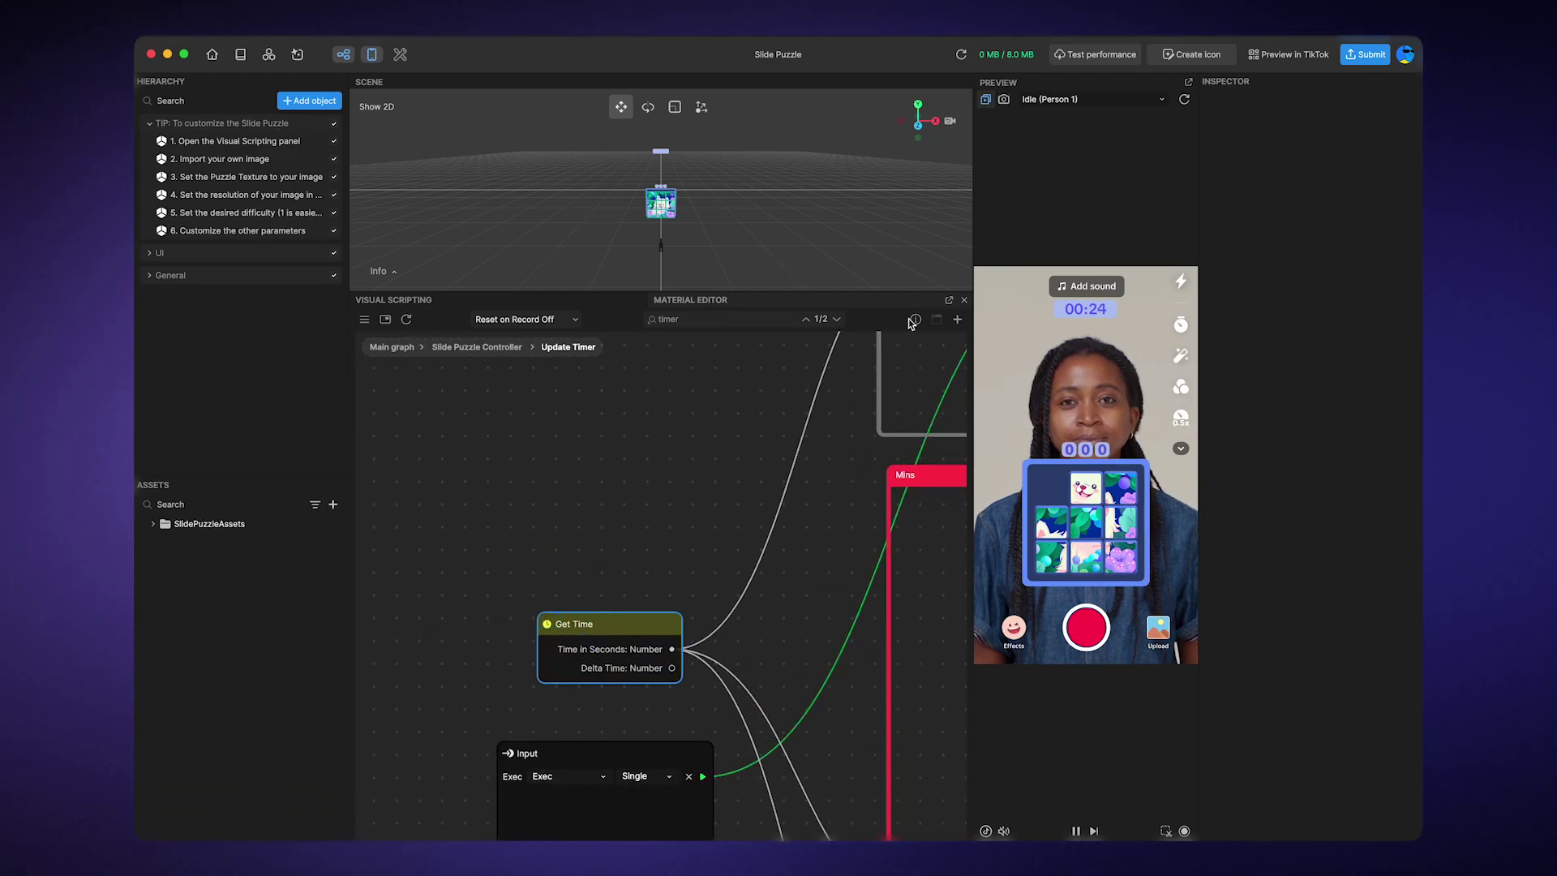
click(948, 300)
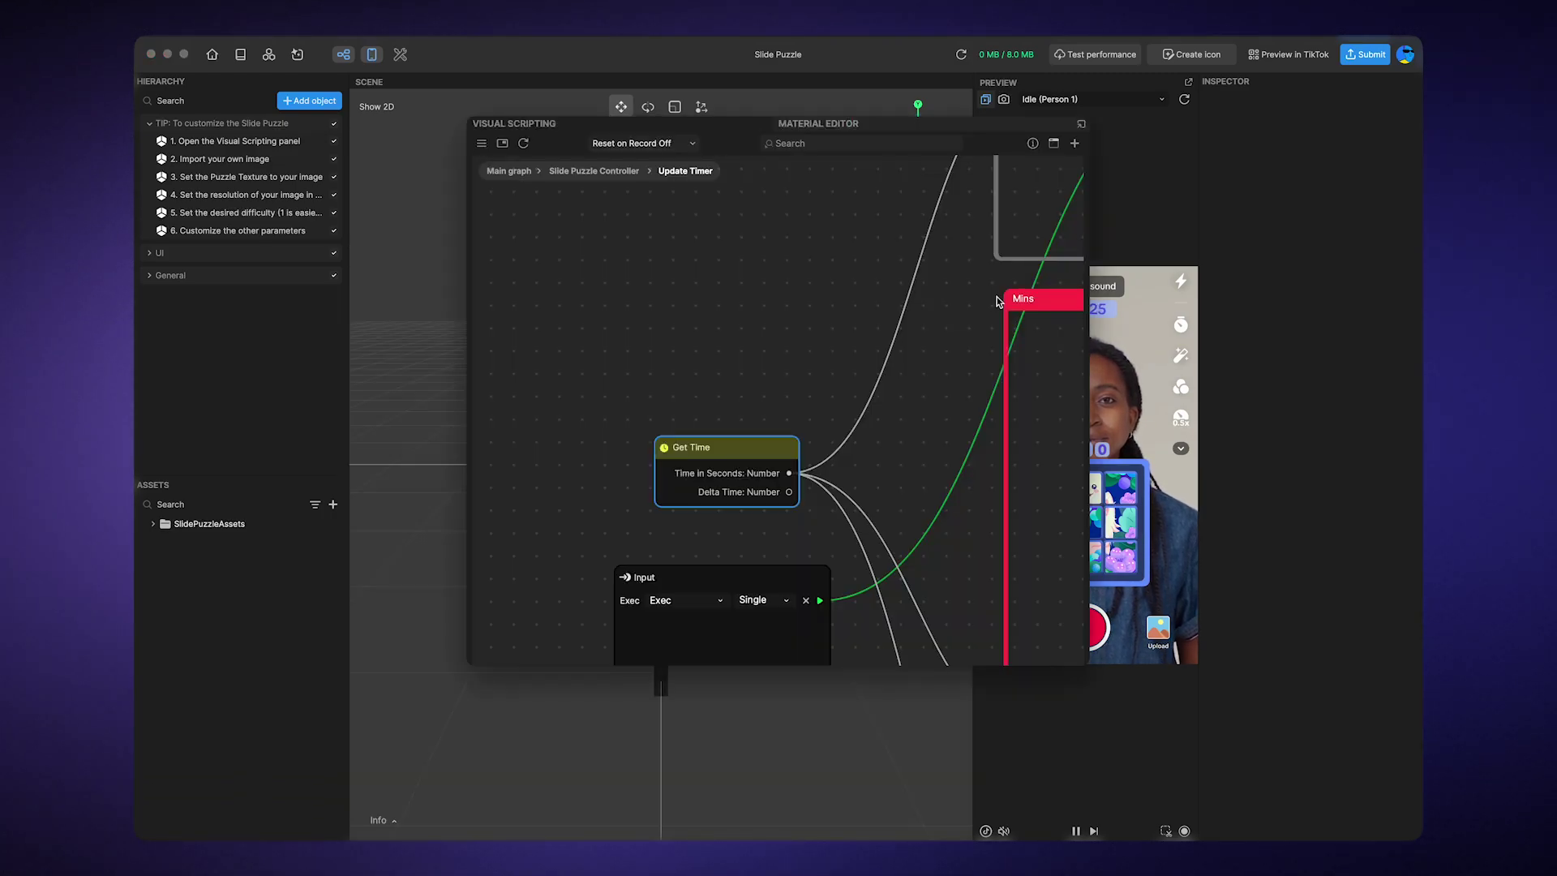
drag(469, 406, 146, 406)
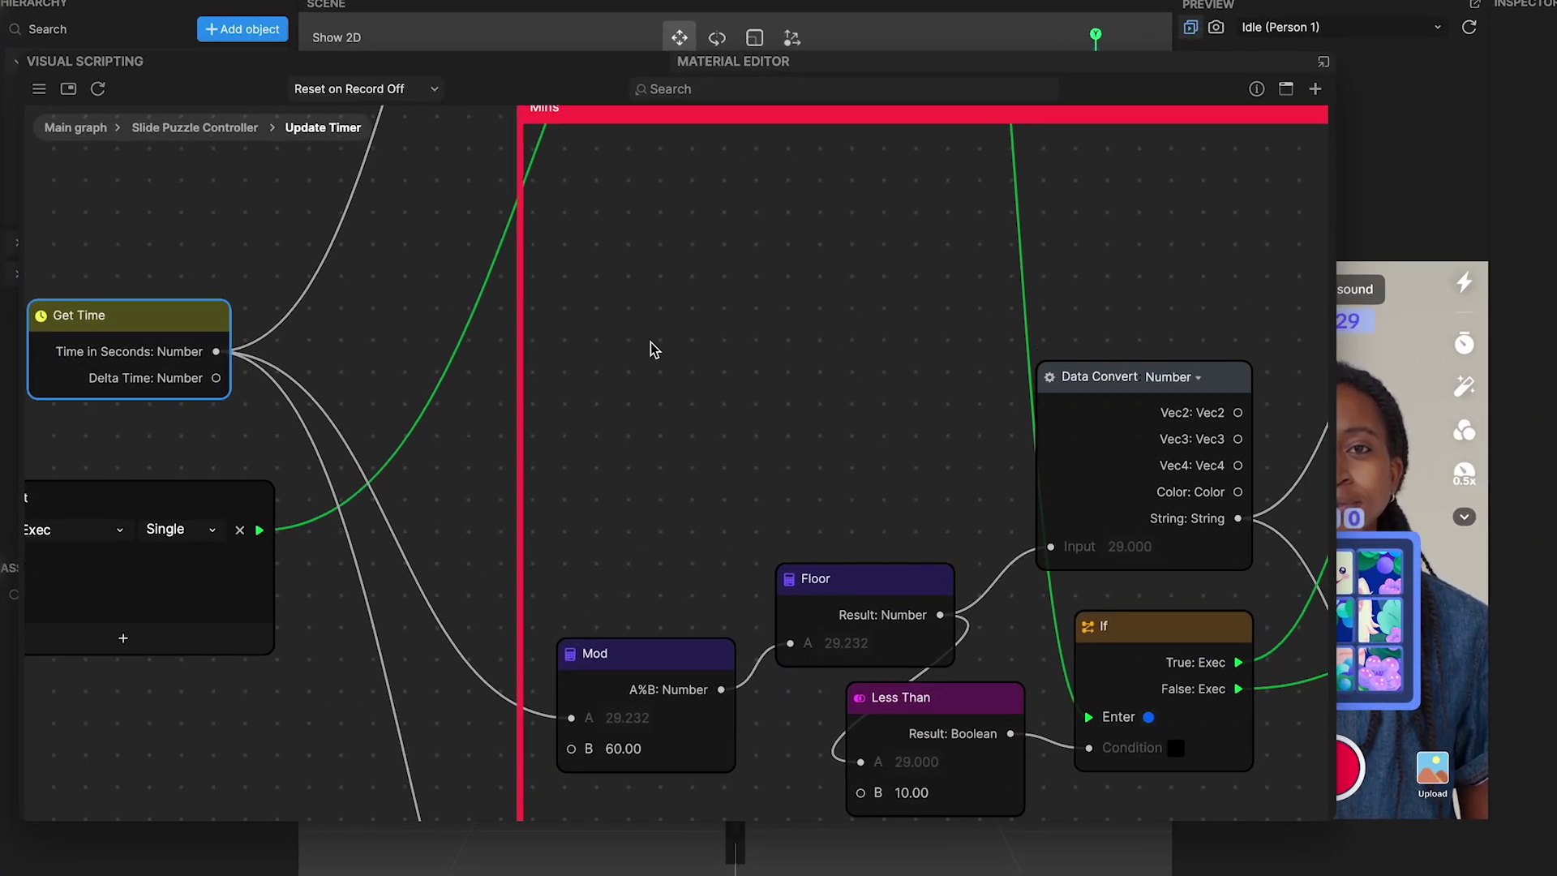
mouse_move(651, 351)
mouse_down()
mouse_move(775, 256)
mouse_move(775, 72)
mouse_up()
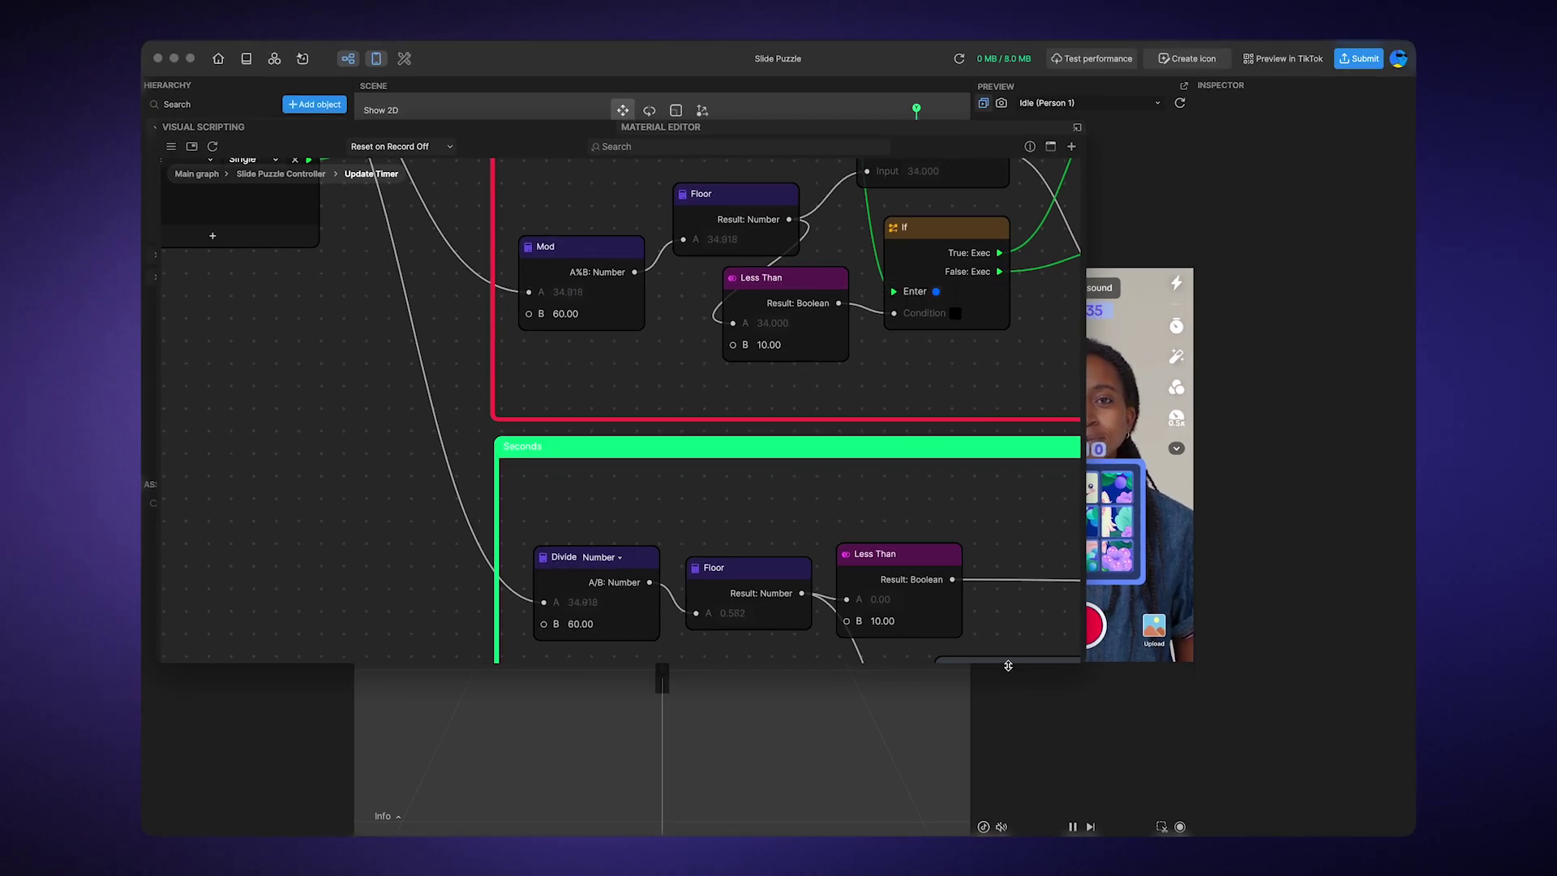
drag(1007, 674, 1007, 779)
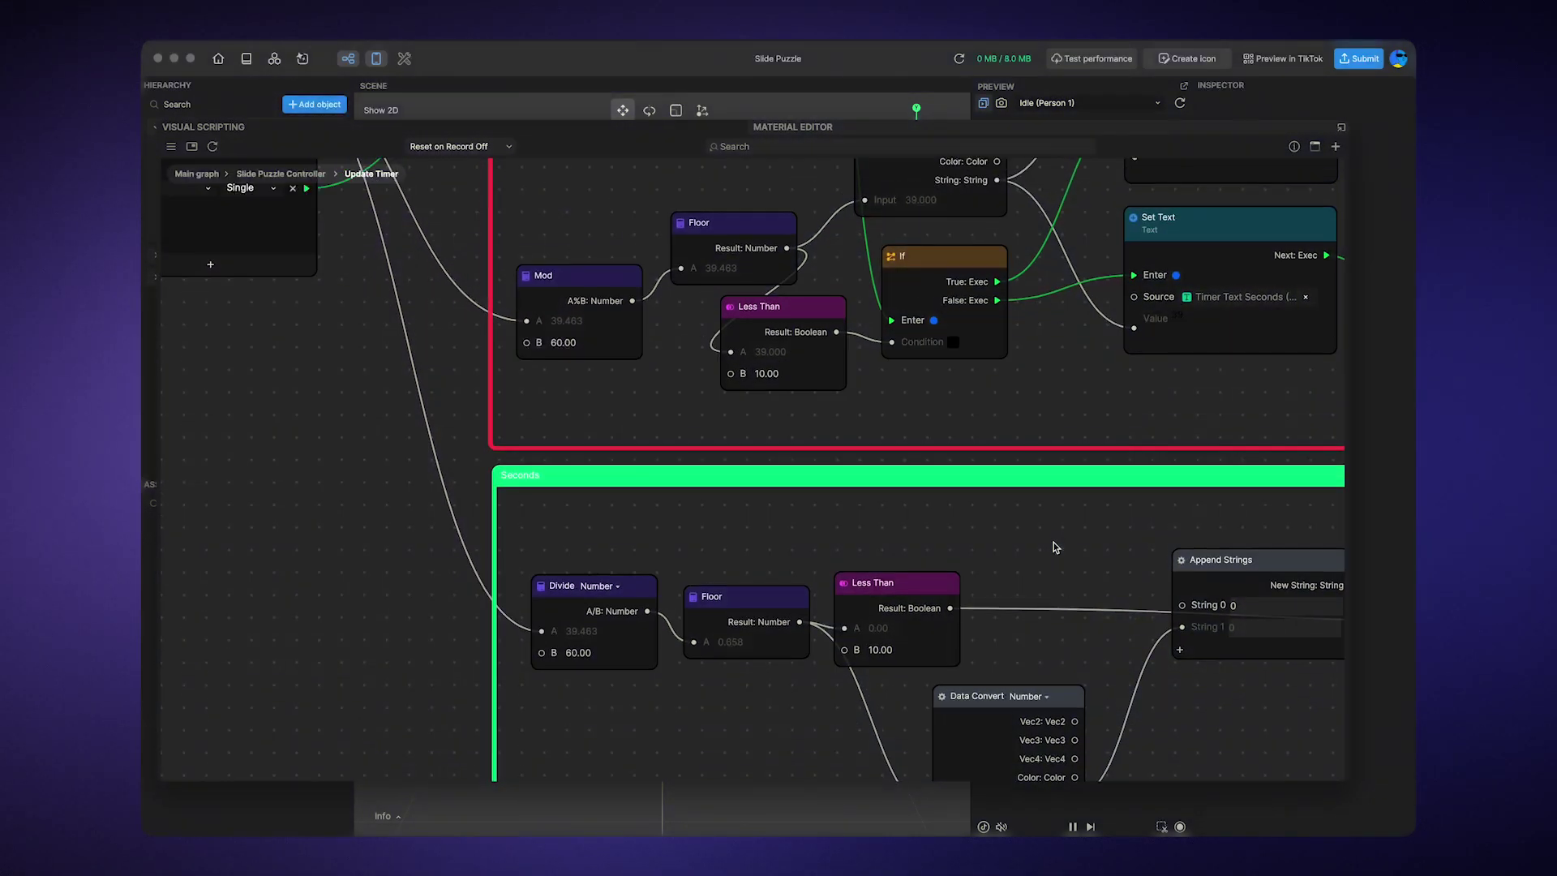
scroll(1053, 547, up, 1)
click(633, 353)
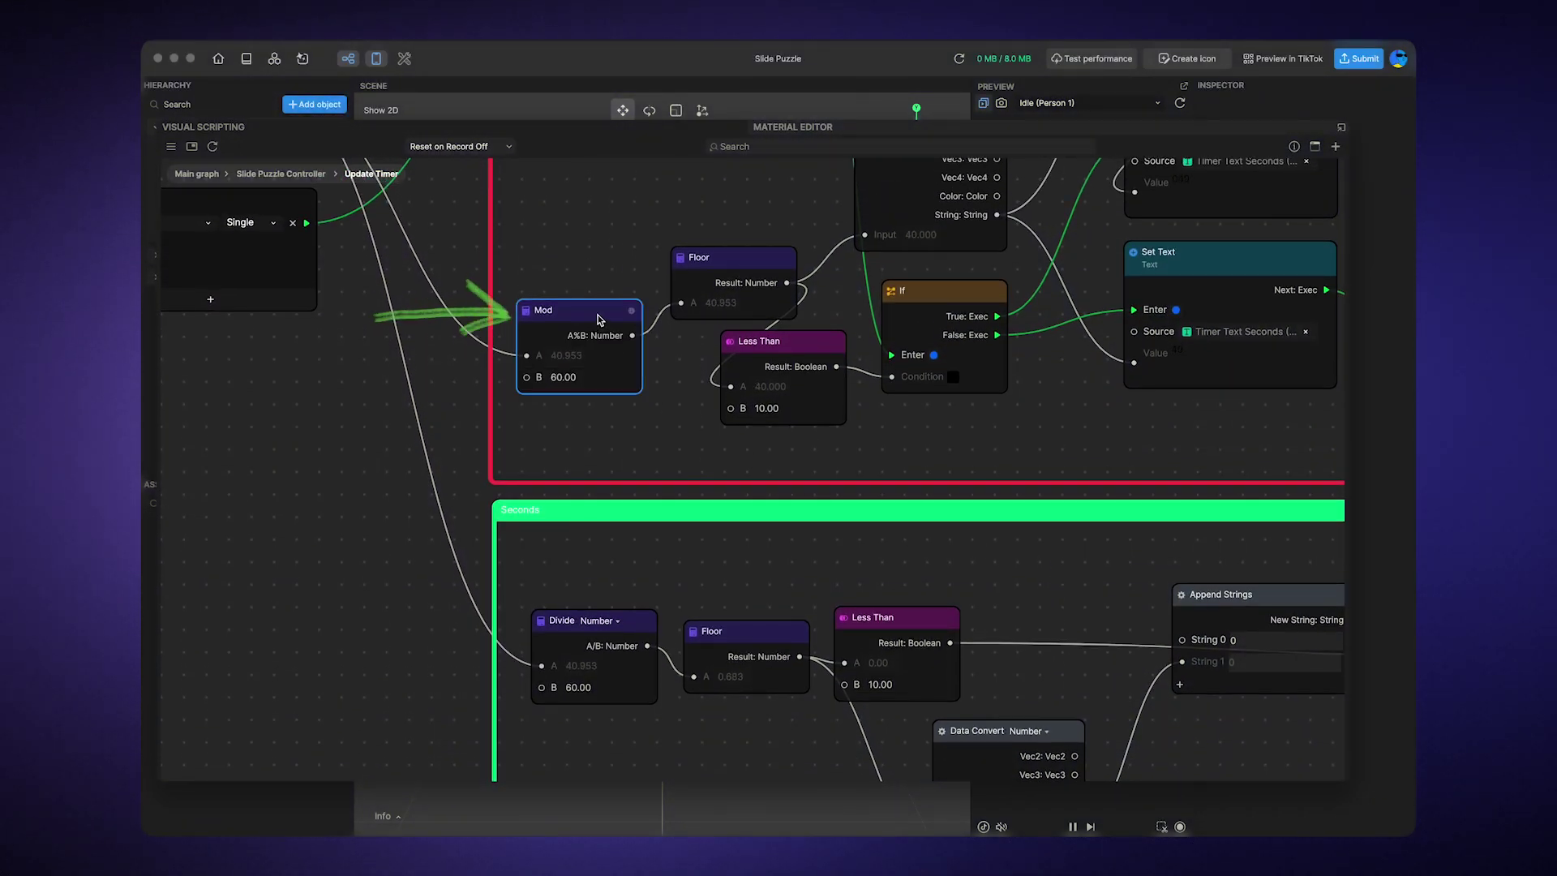
mouse_move(632, 311)
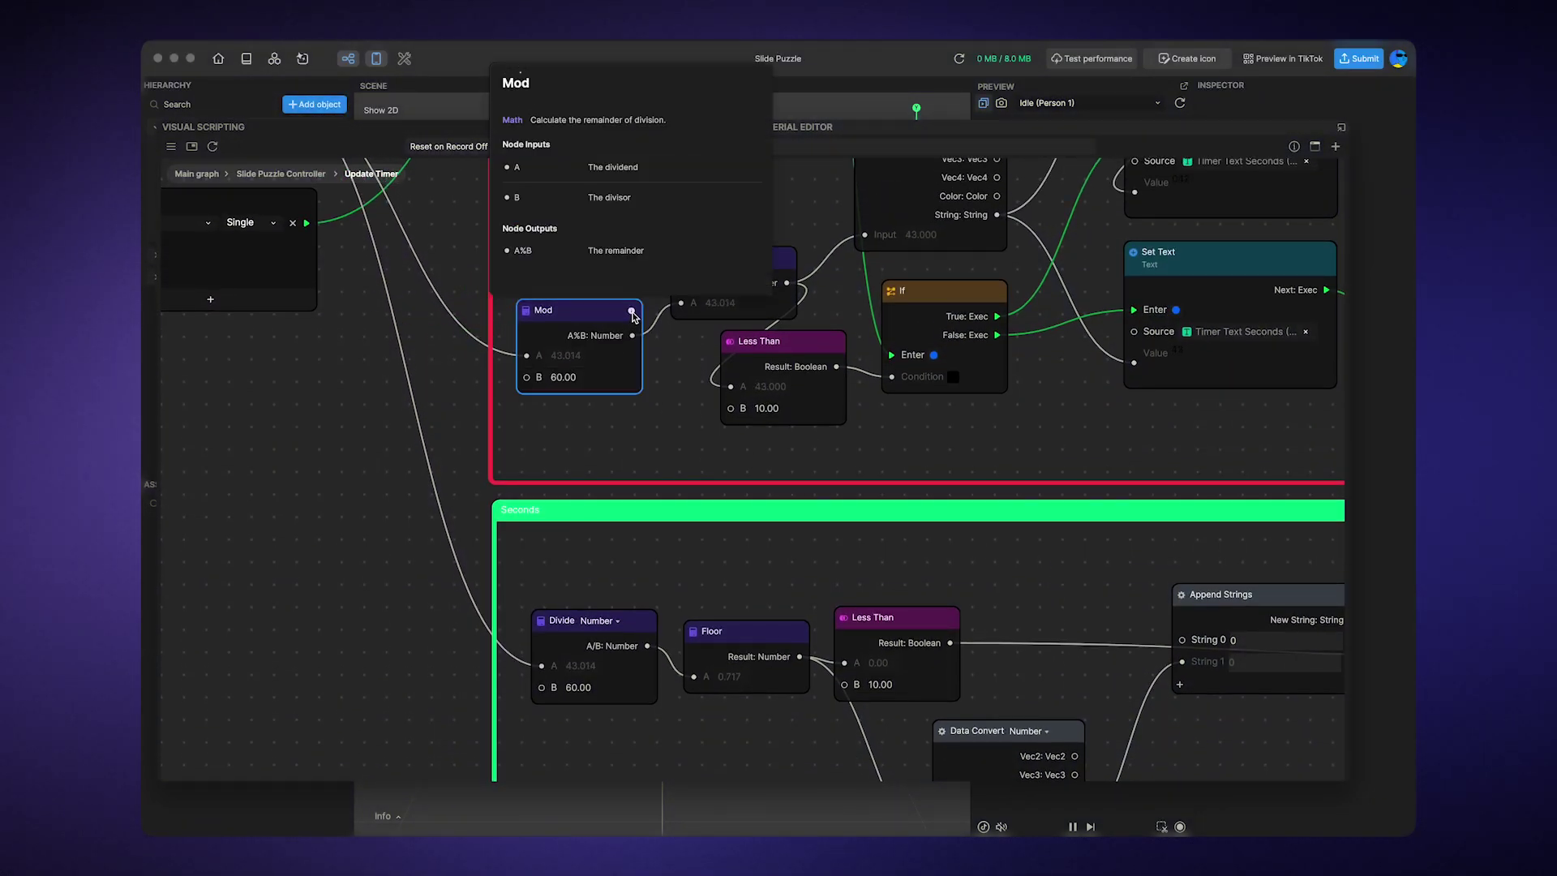
click(581, 380)
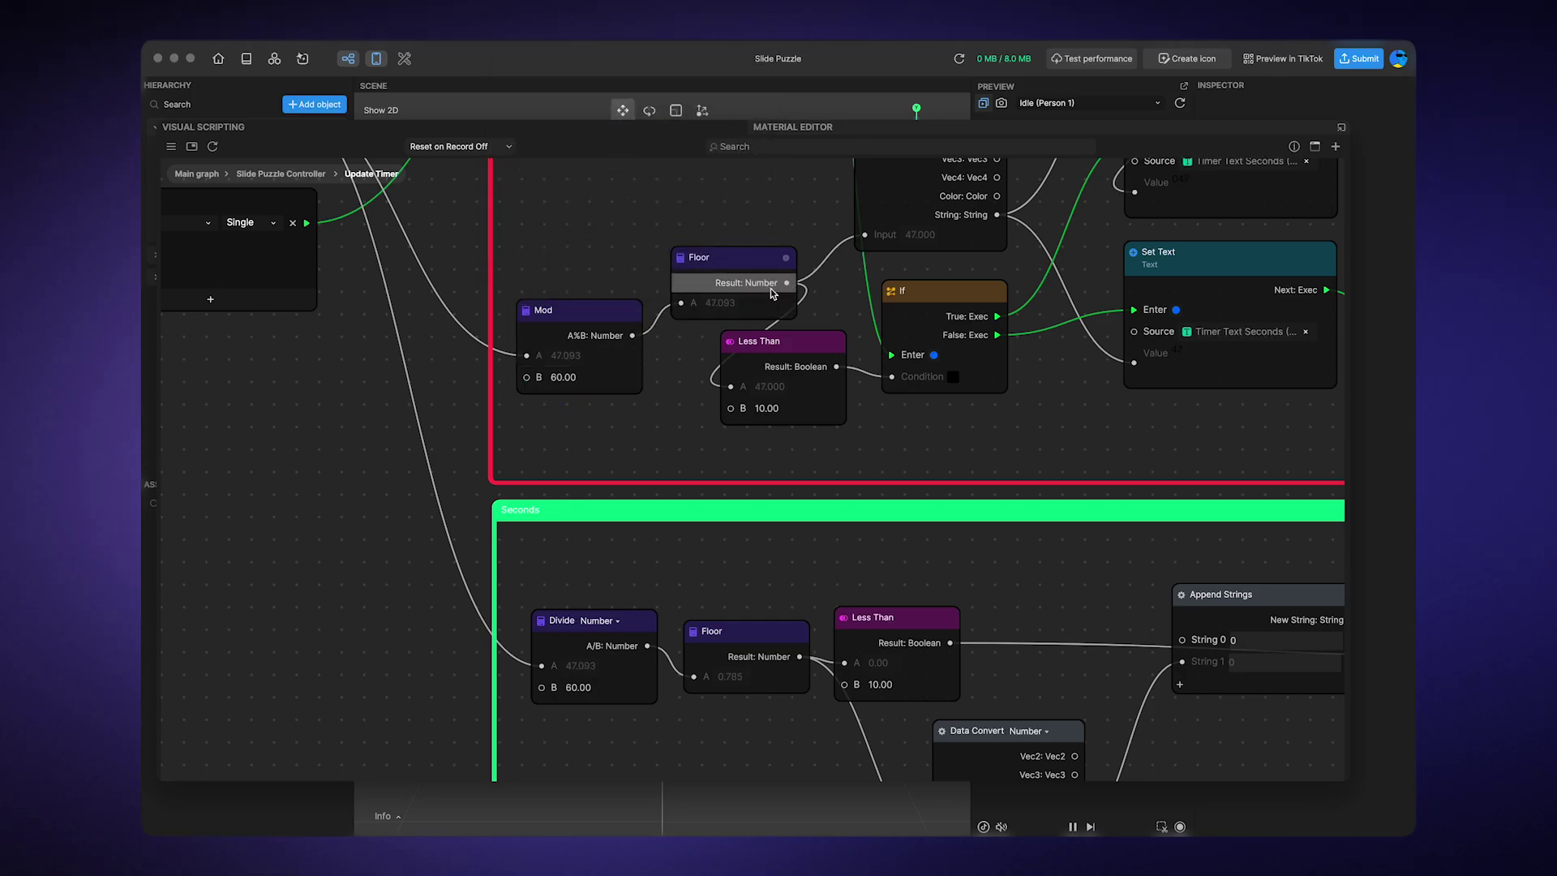
click(746, 265)
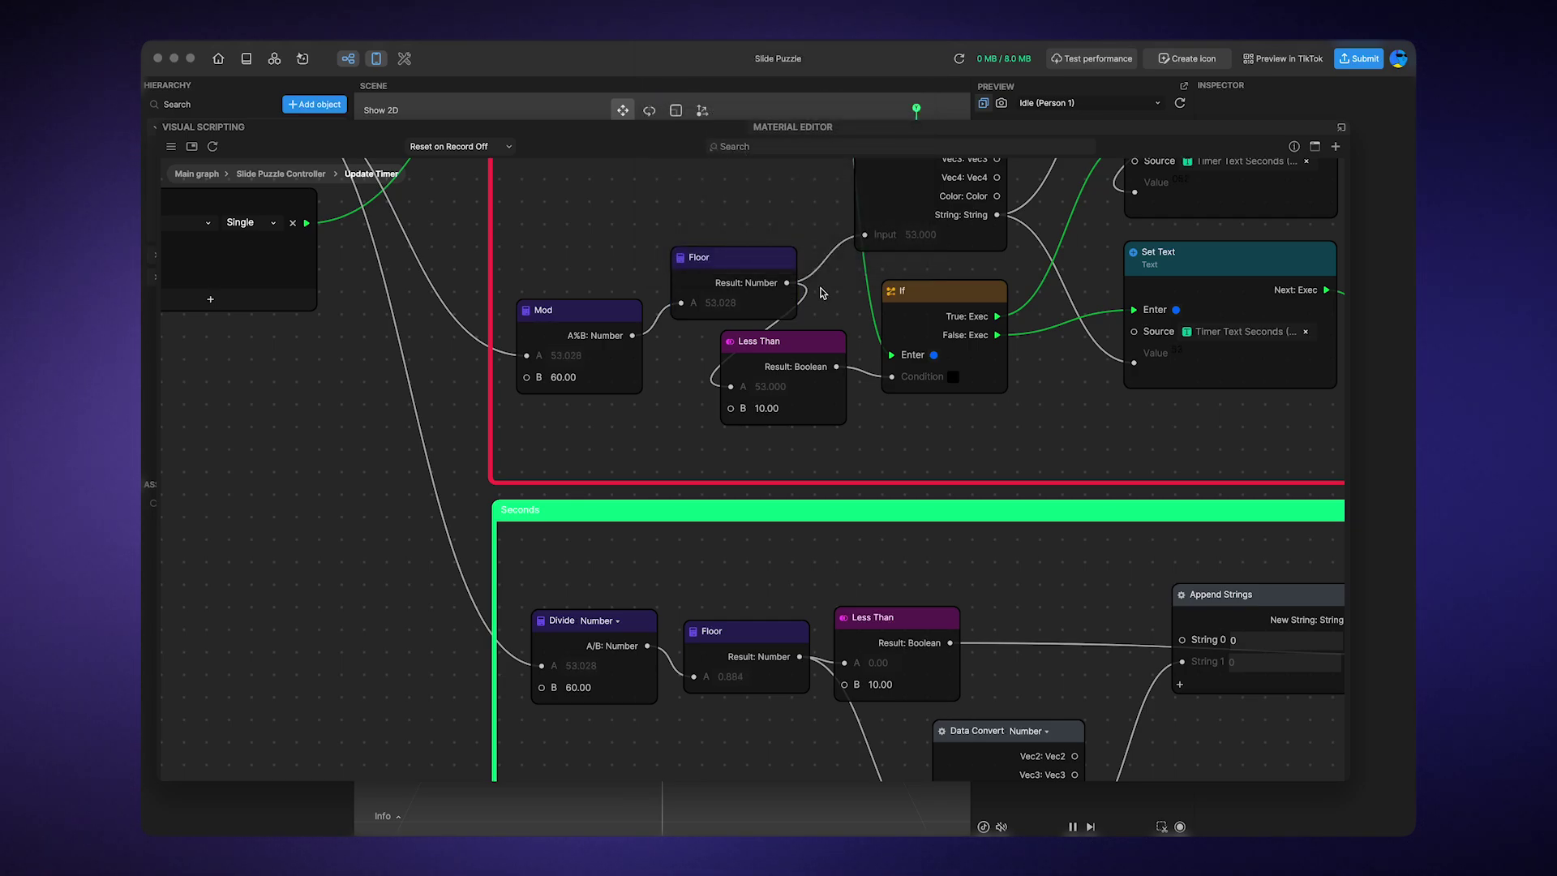
drag(823, 292, 822, 324)
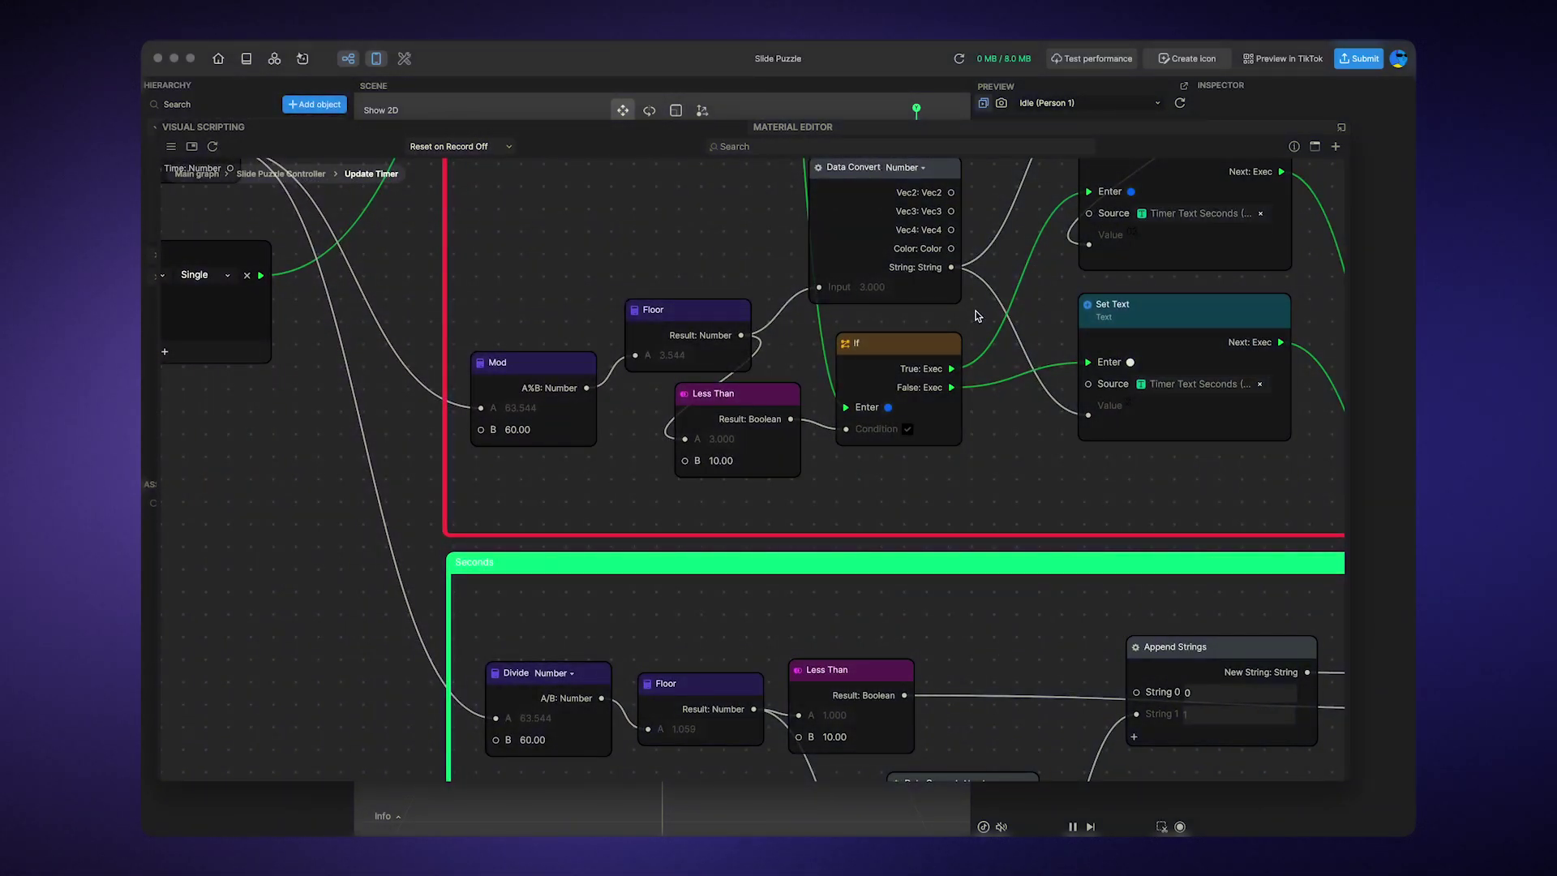
scroll(975, 315, down, 1)
scroll(842, 389, down, 5)
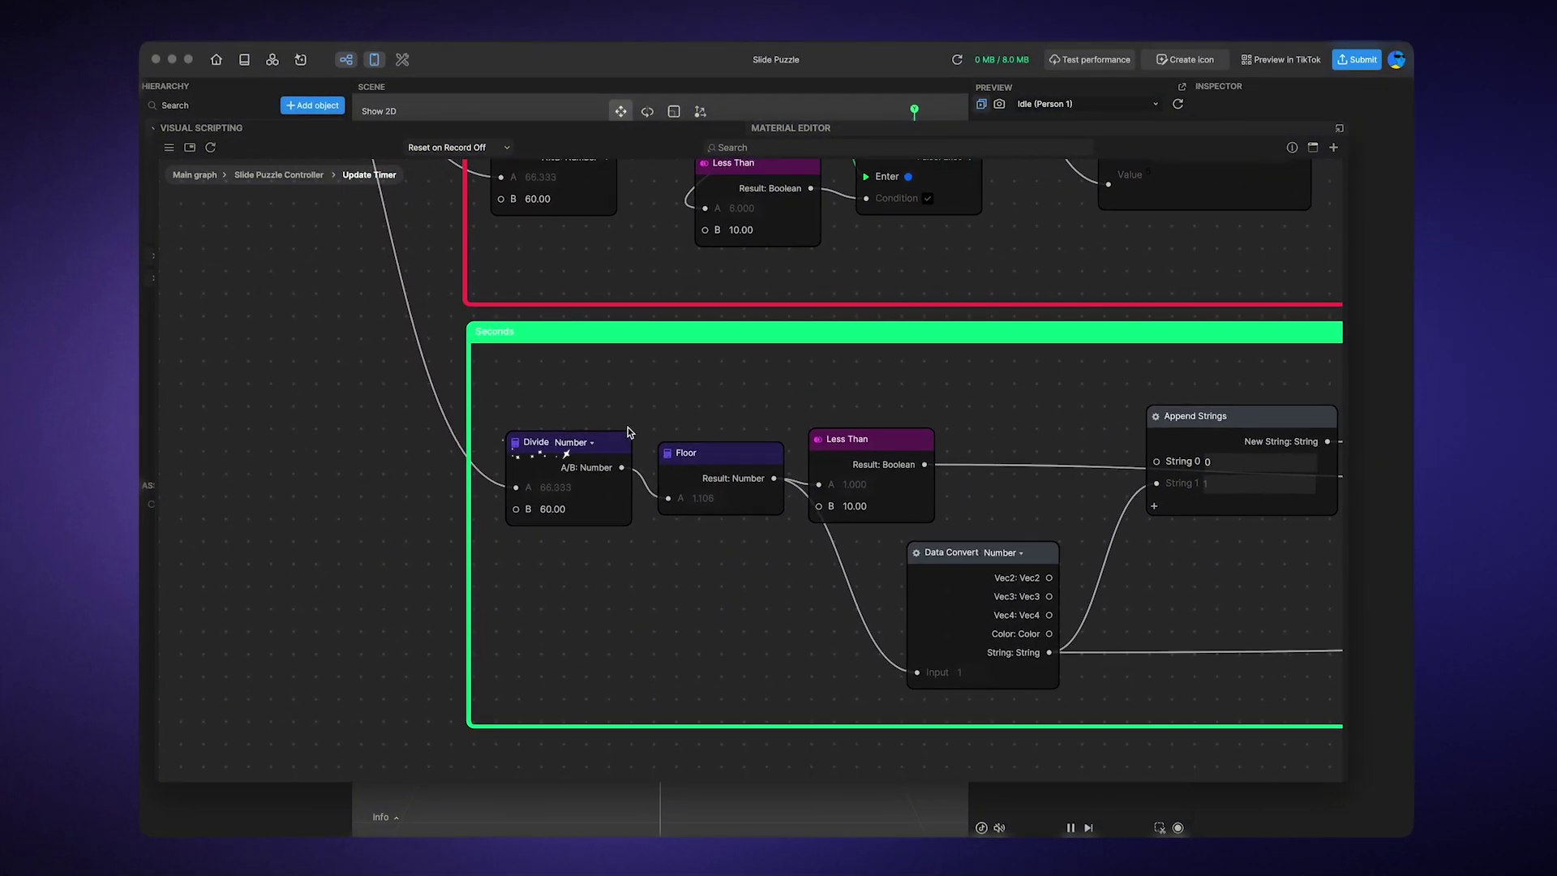
Move the Seconds group's Less Than node up and right of the Floor node
drag(601, 445, 601, 446)
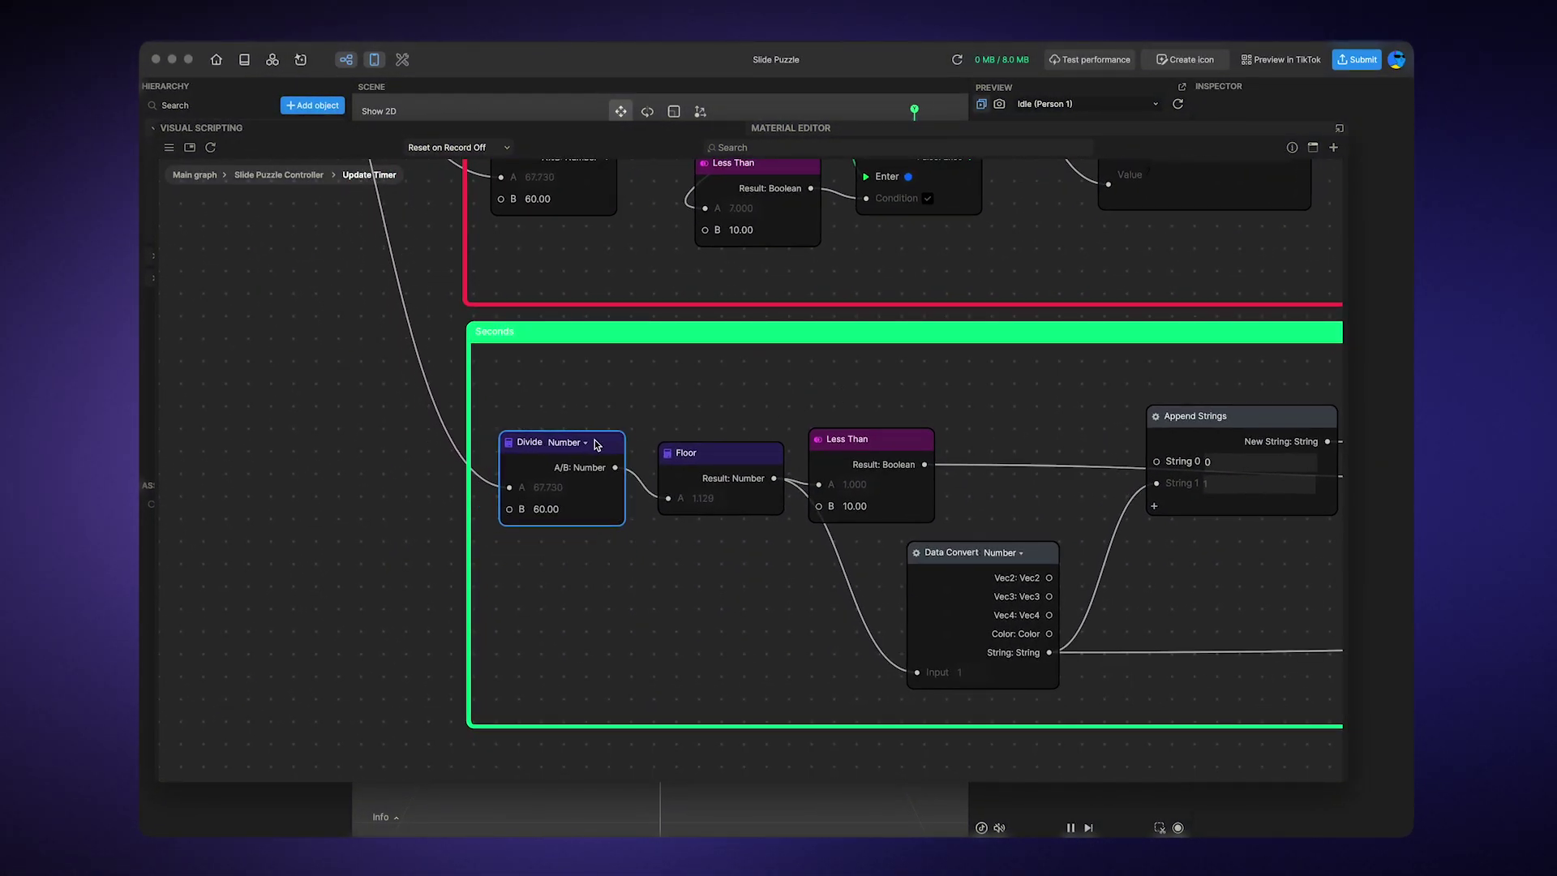
click(711, 449)
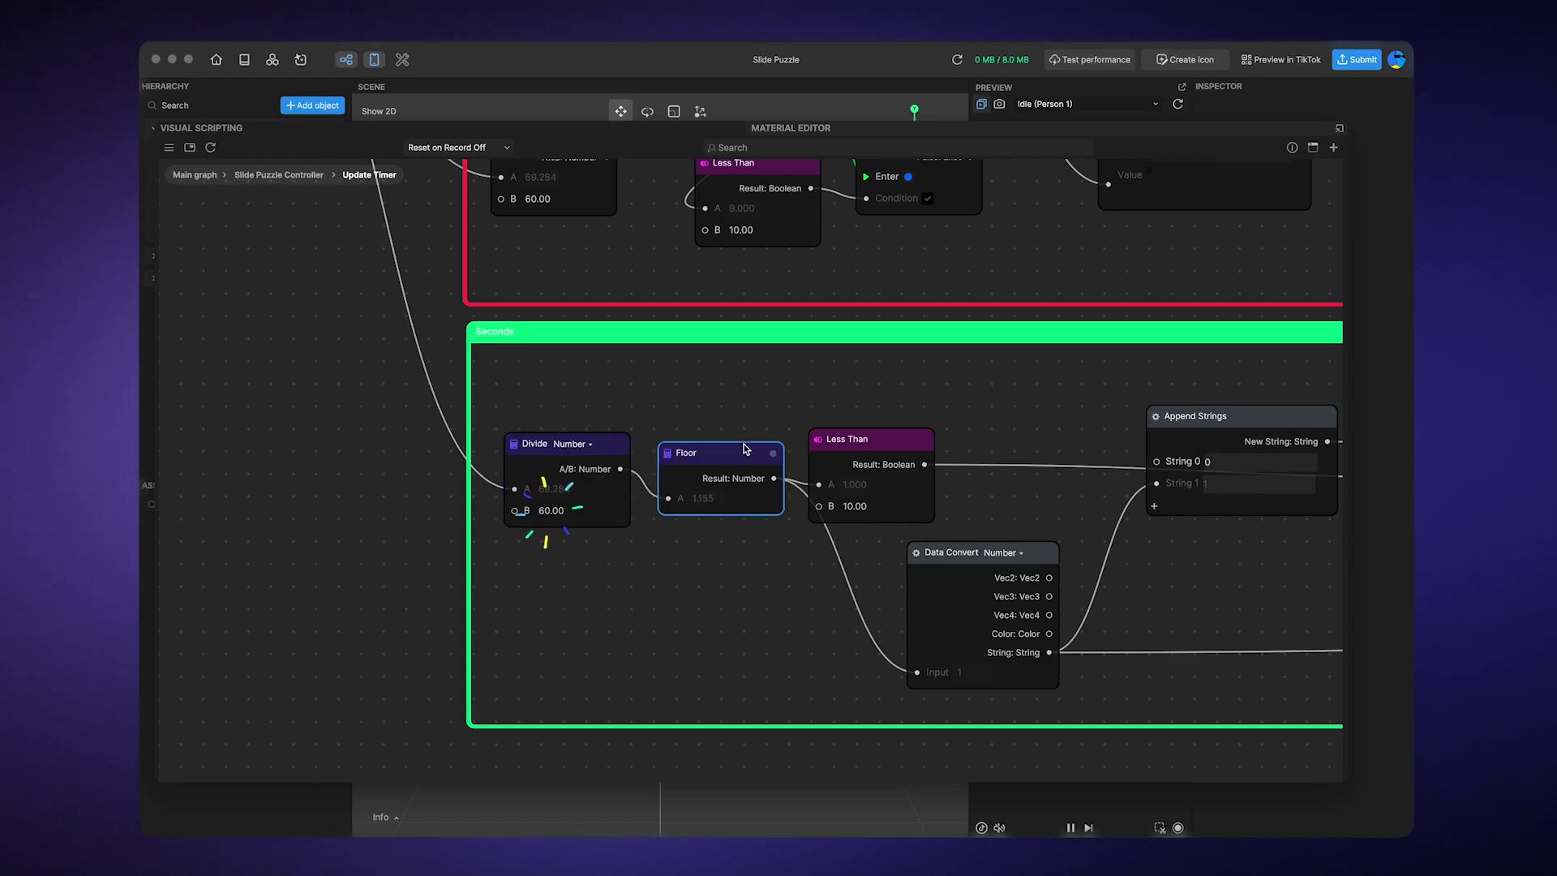
drag(816, 395, 704, 425)
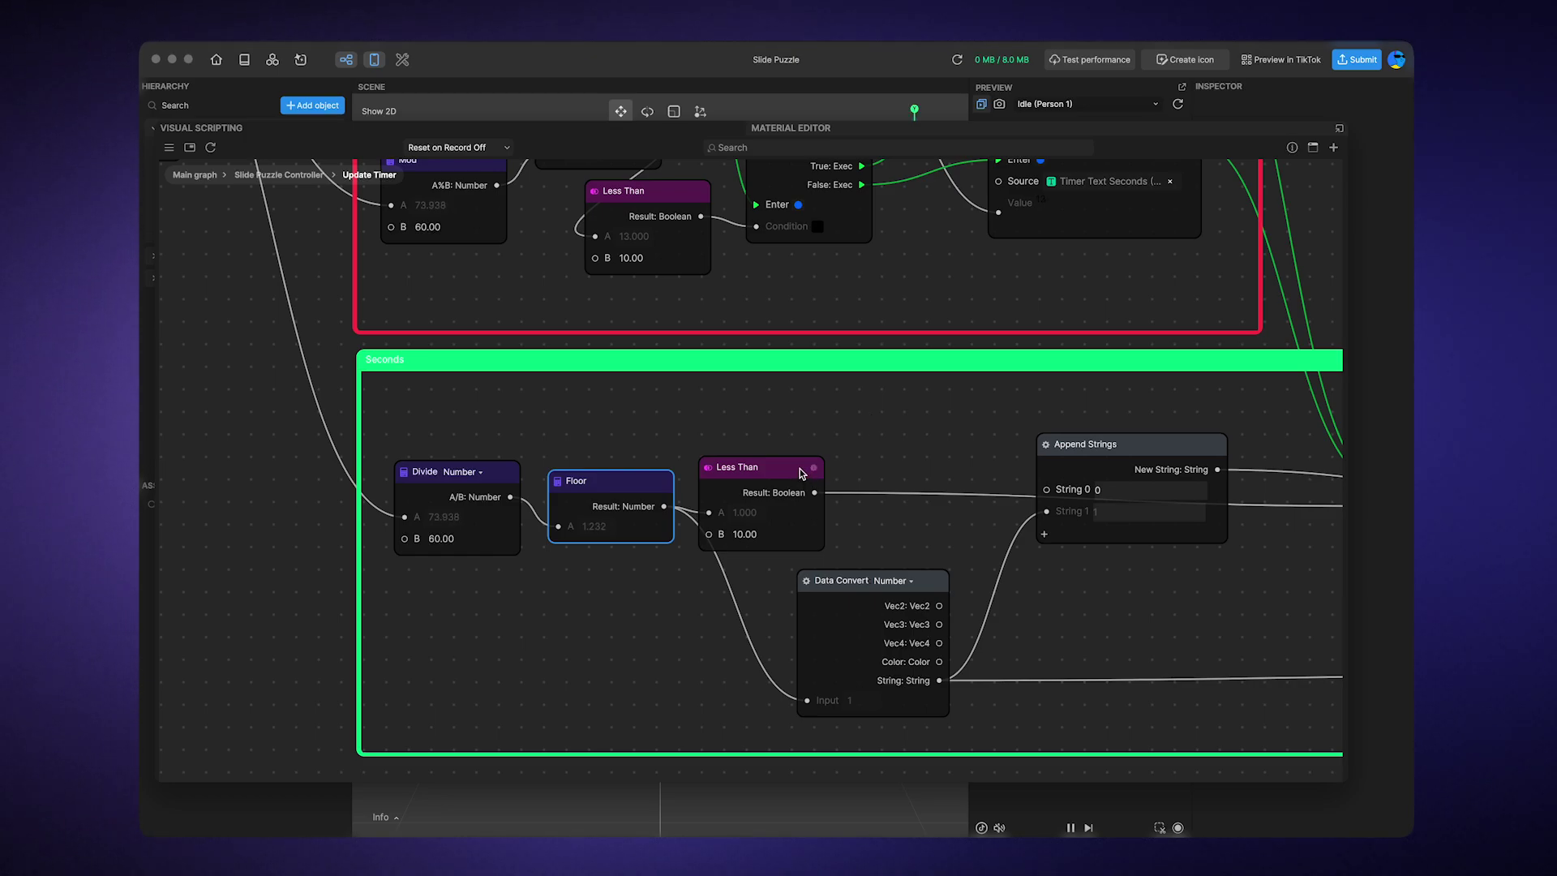
drag(801, 473, 881, 448)
click(638, 484)
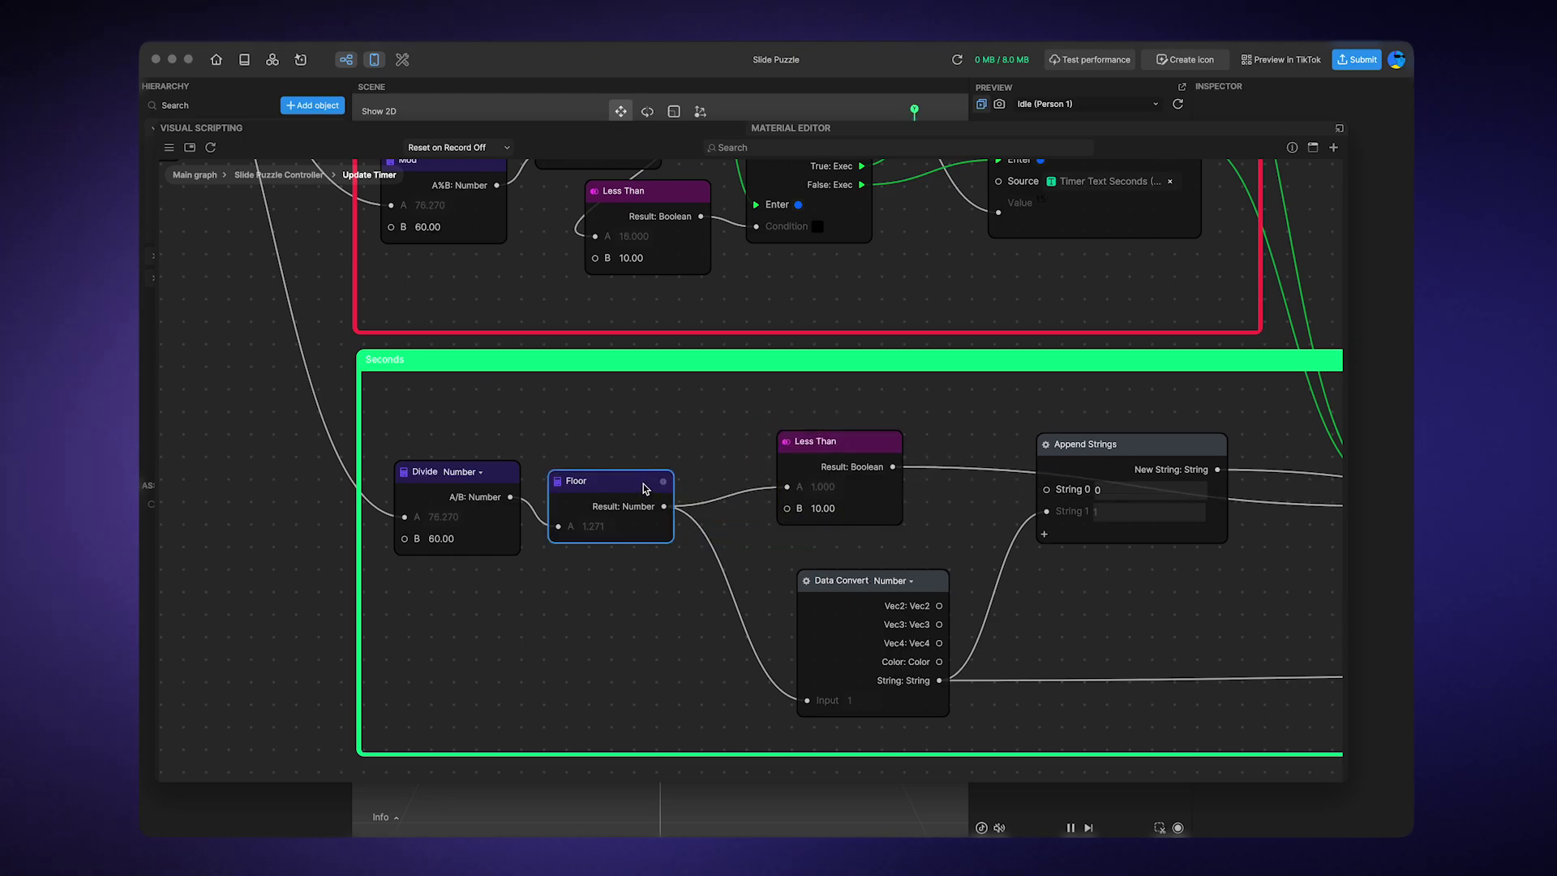
scroll(738, 437, down, 3)
Nudge the Mins group's Less Than node left and center the view on Mins
drag(739, 436, 804, 530)
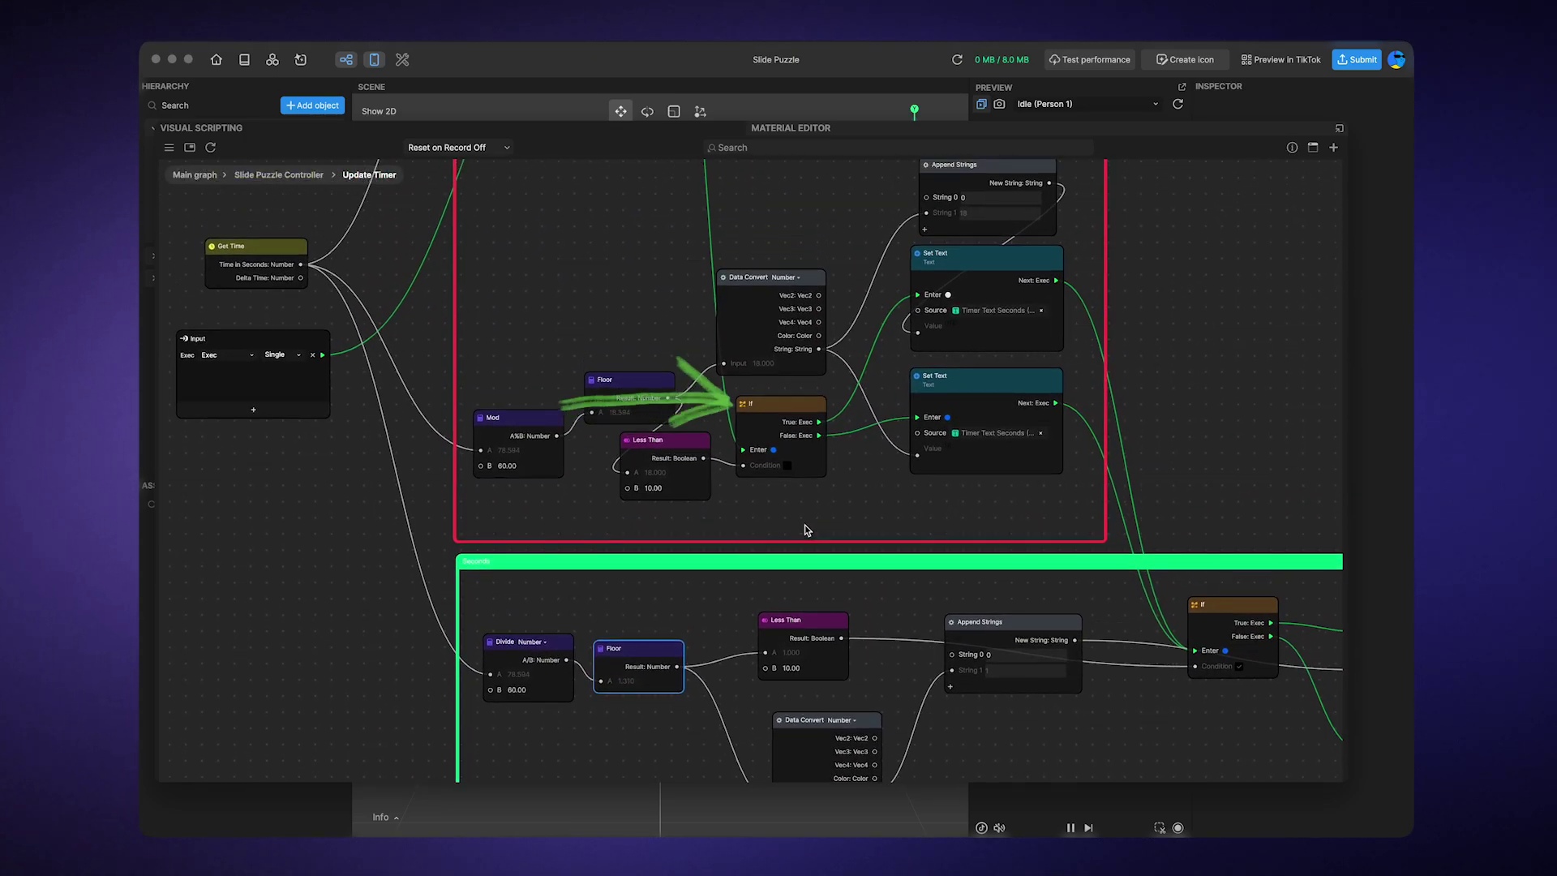
click(800, 406)
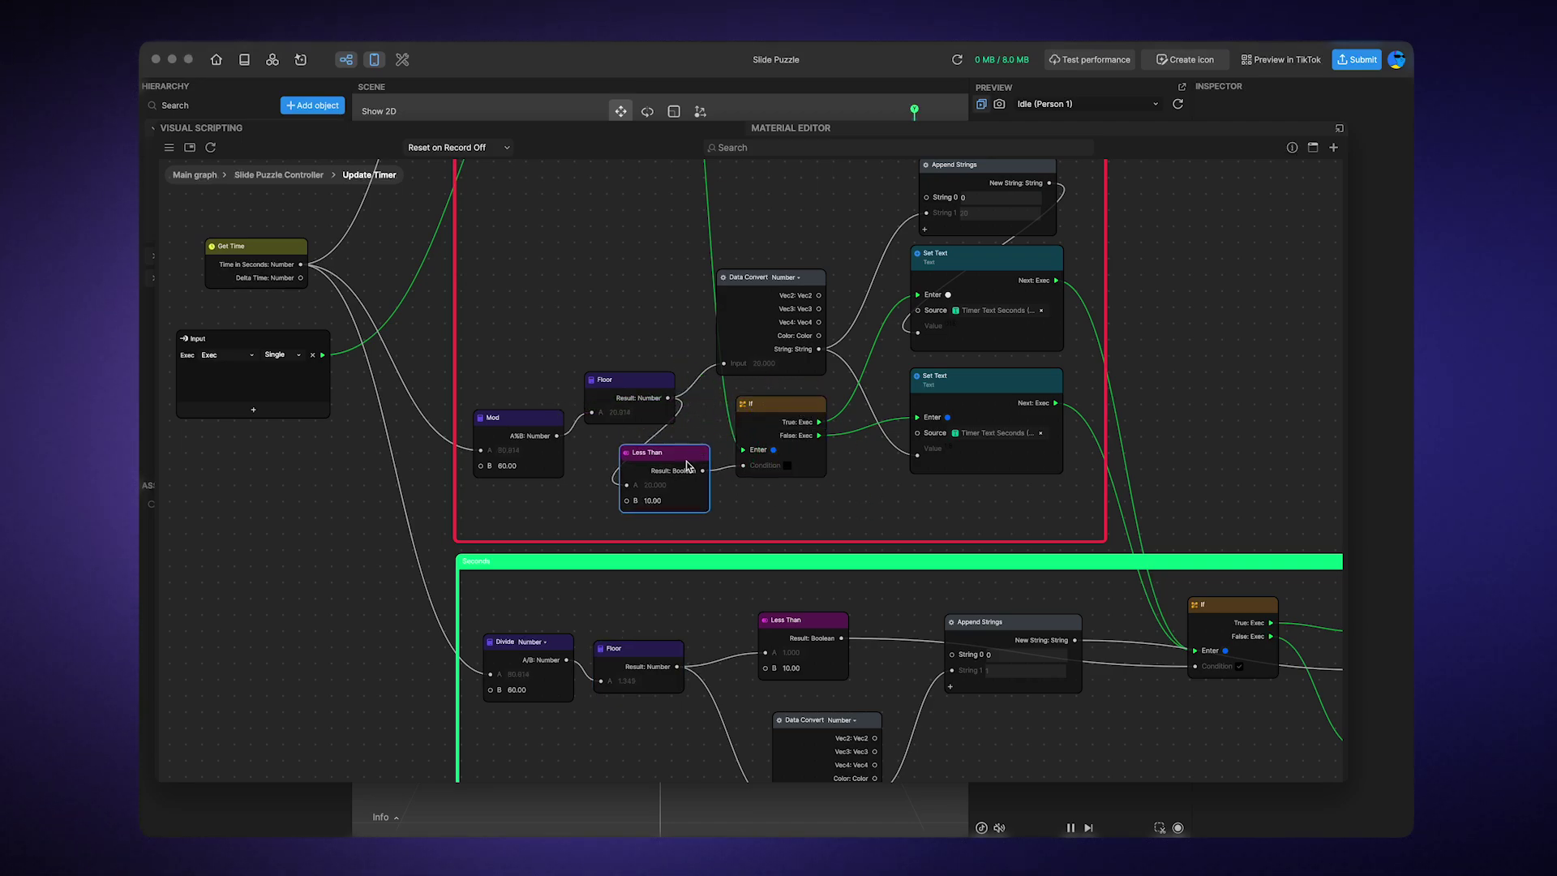
drag(698, 459, 658, 452)
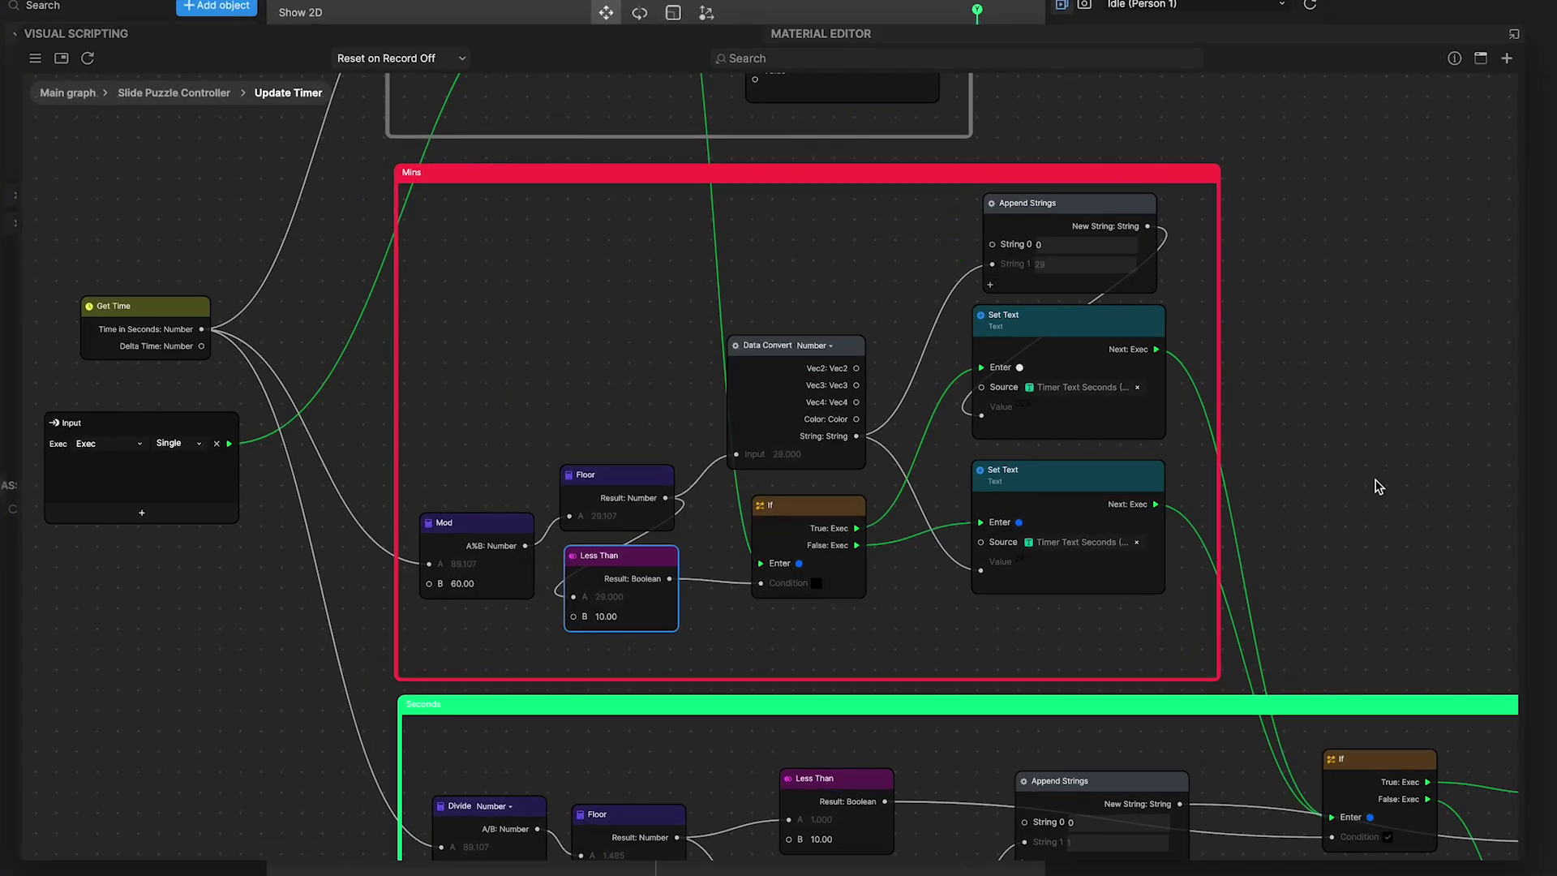
drag(1378, 487, 1296, 189)
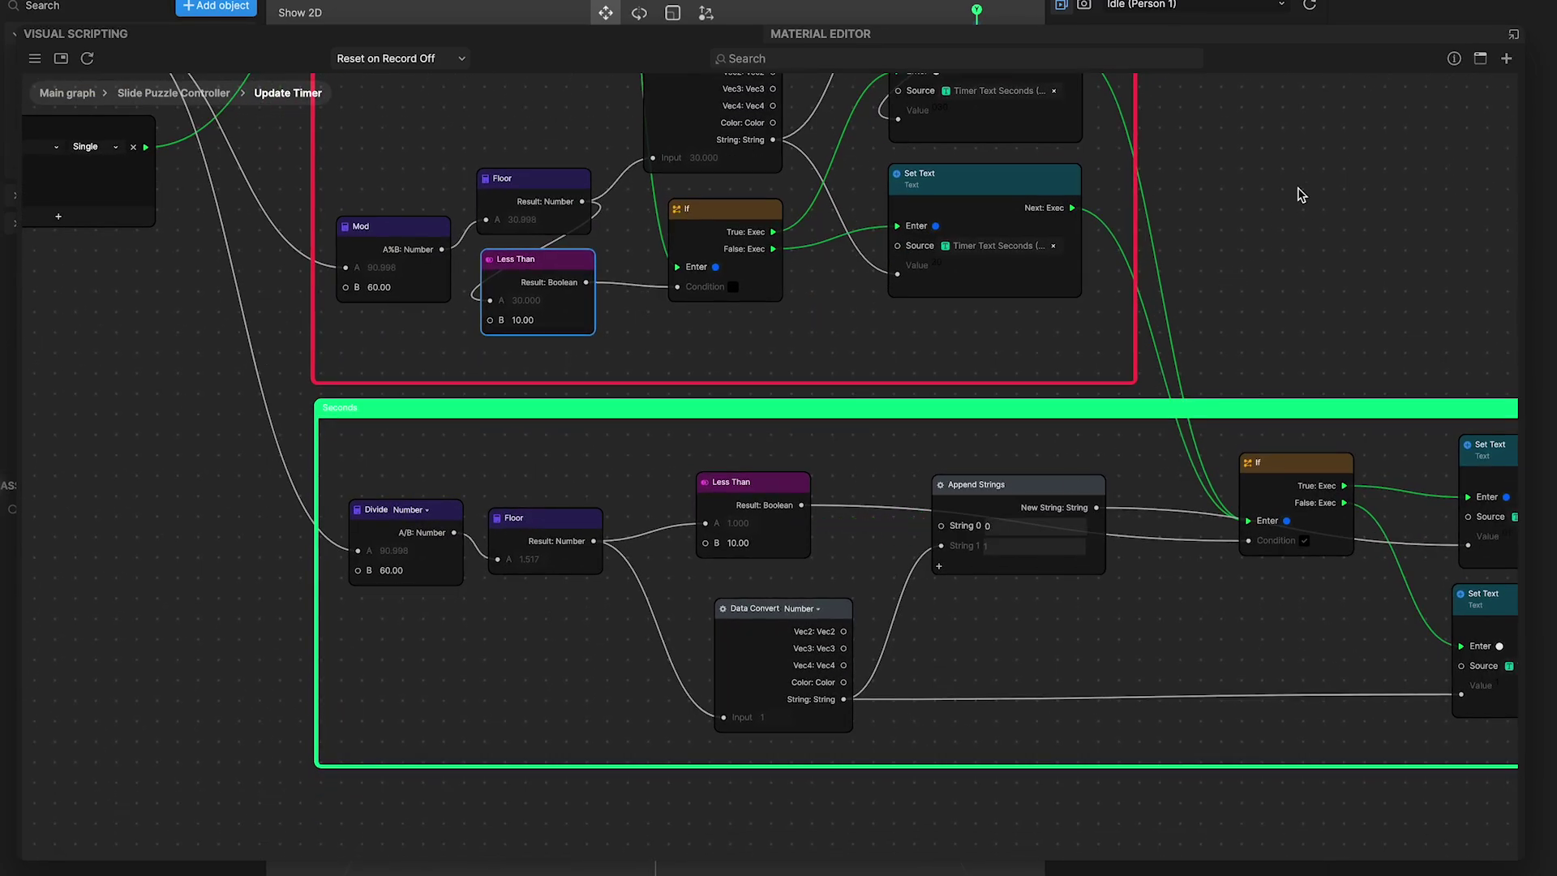
scroll(1299, 193, up, 3)
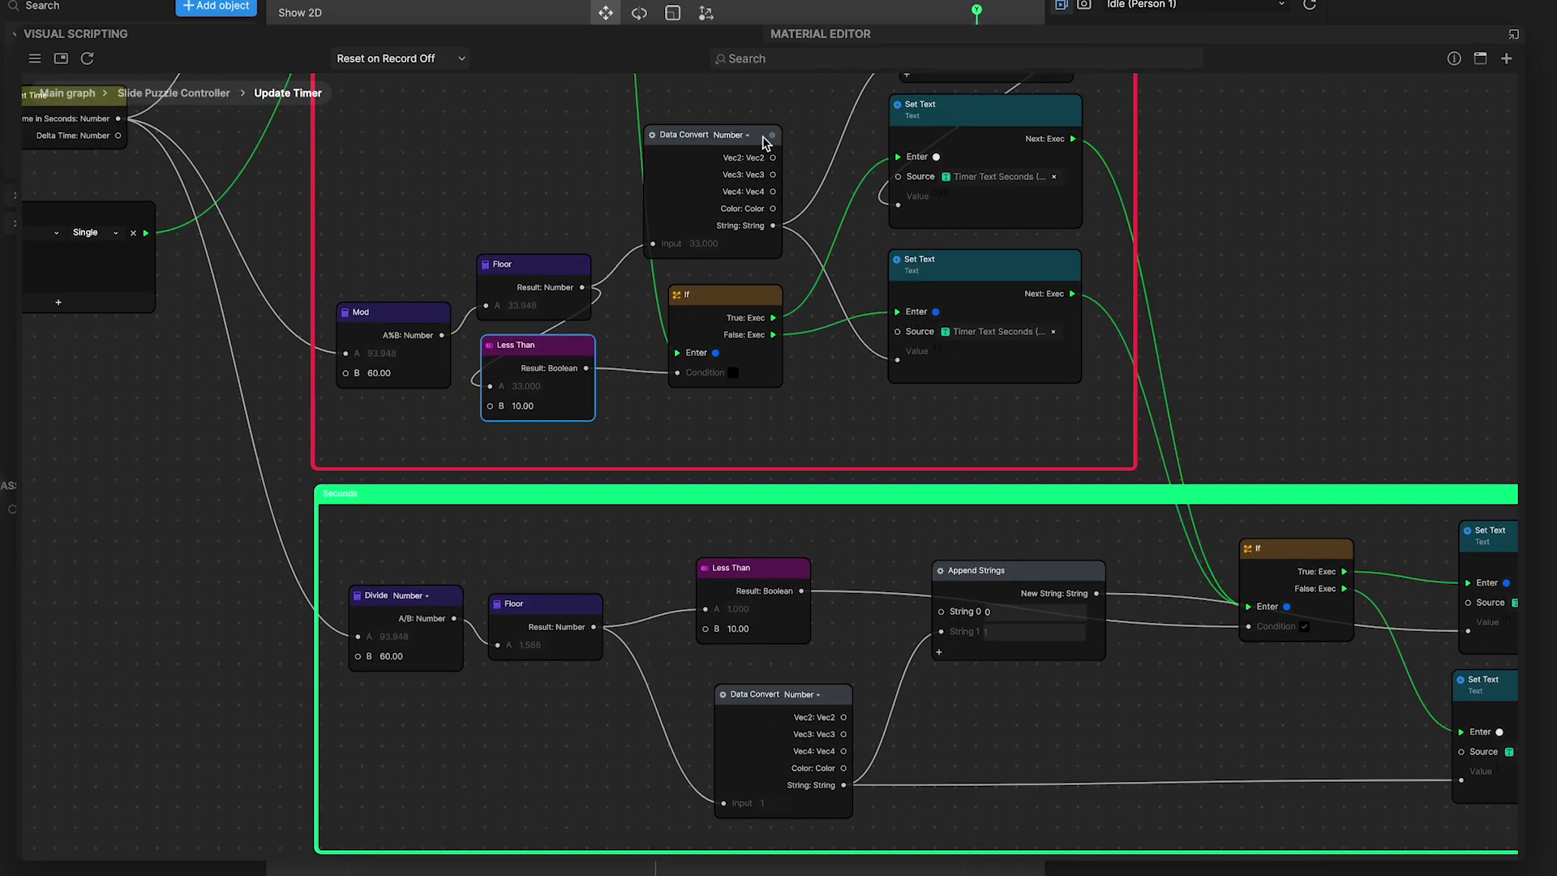
Tidy the Data Convert, Append Strings and minutes Set Text nodes, then reveal the hour-limit group
drag(817, 697, 796, 676)
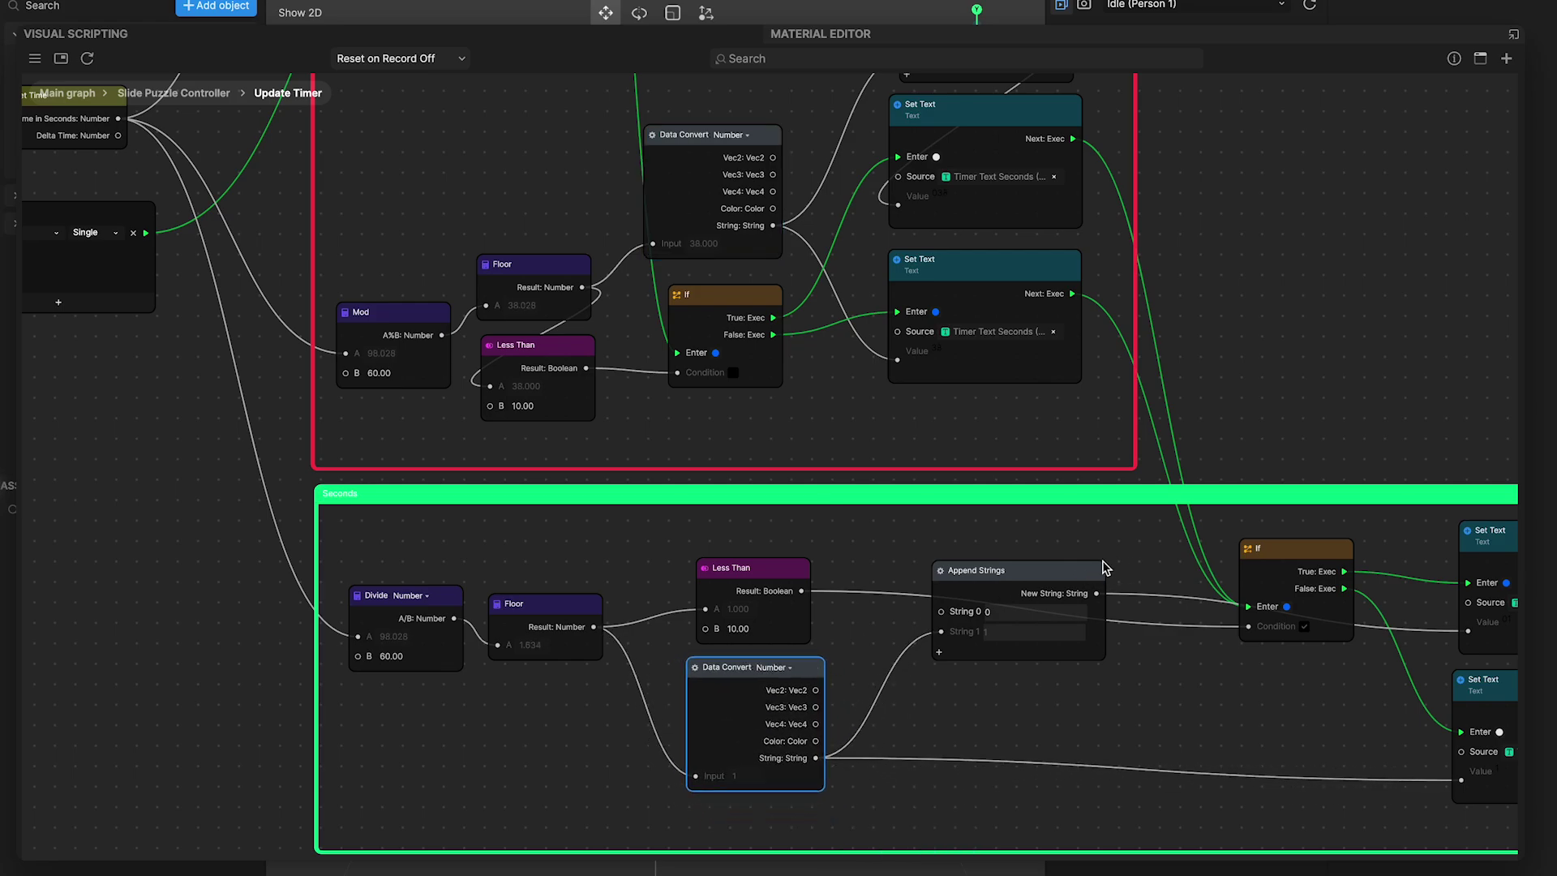
drag(1074, 579, 1053, 570)
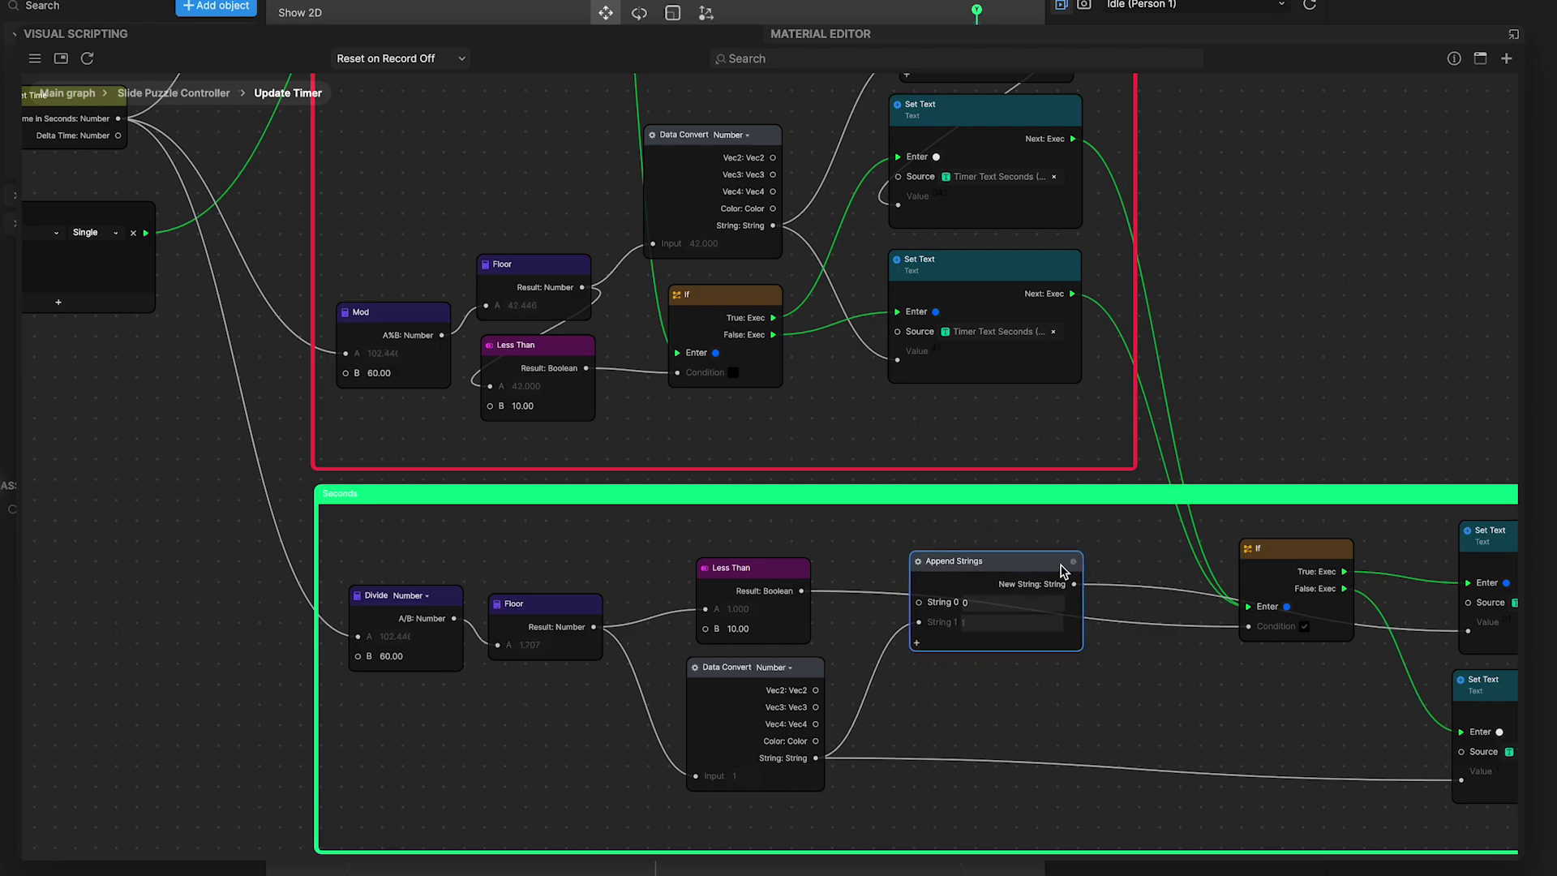
drag(1384, 438, 1145, 499)
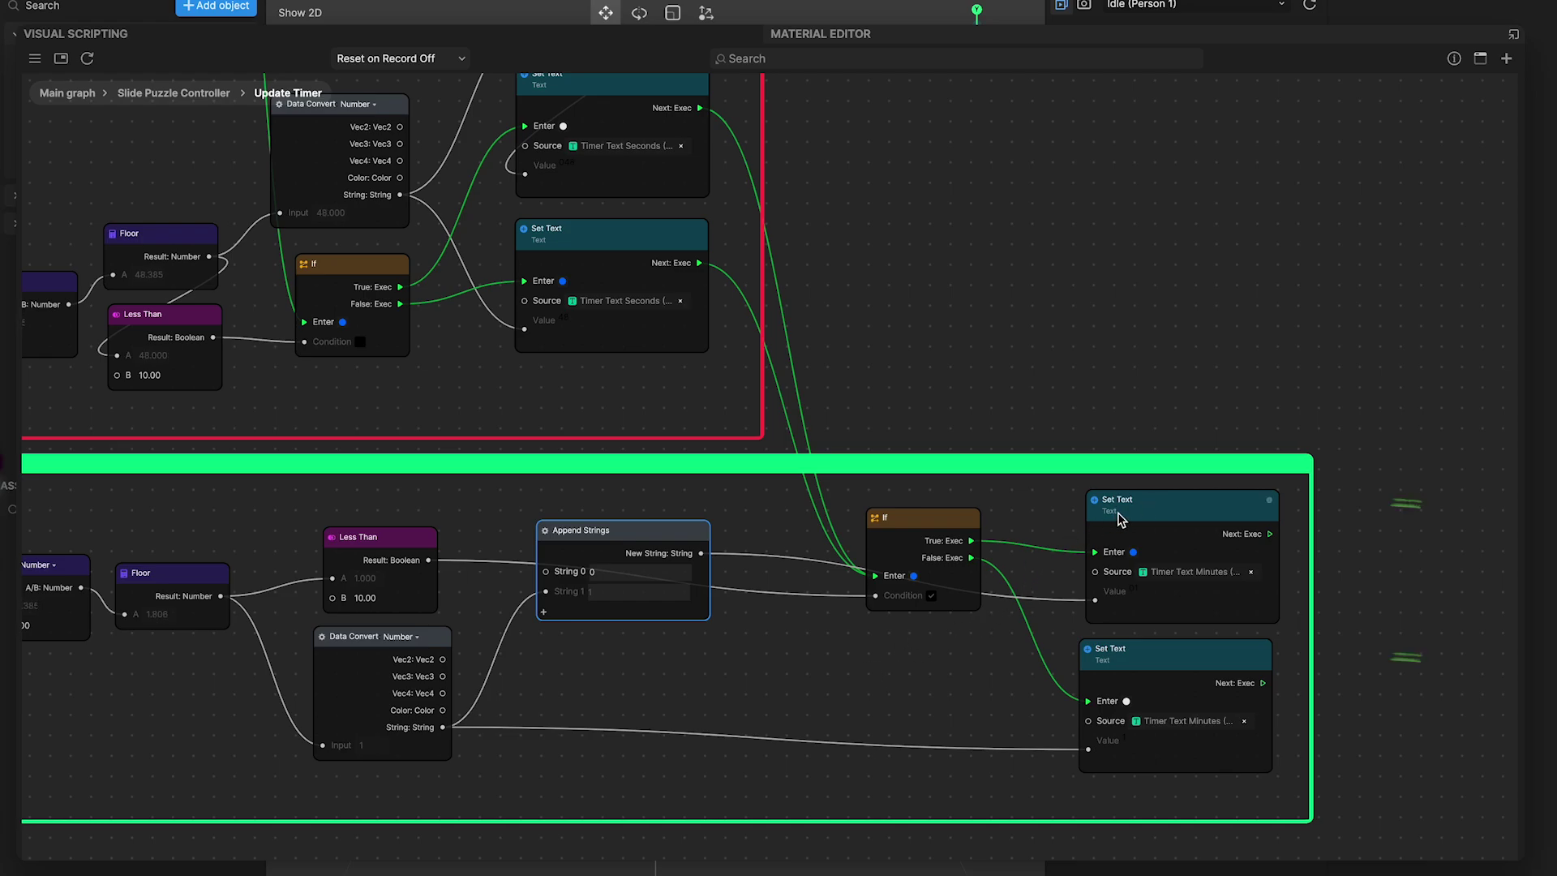
drag(1153, 502, 1141, 502)
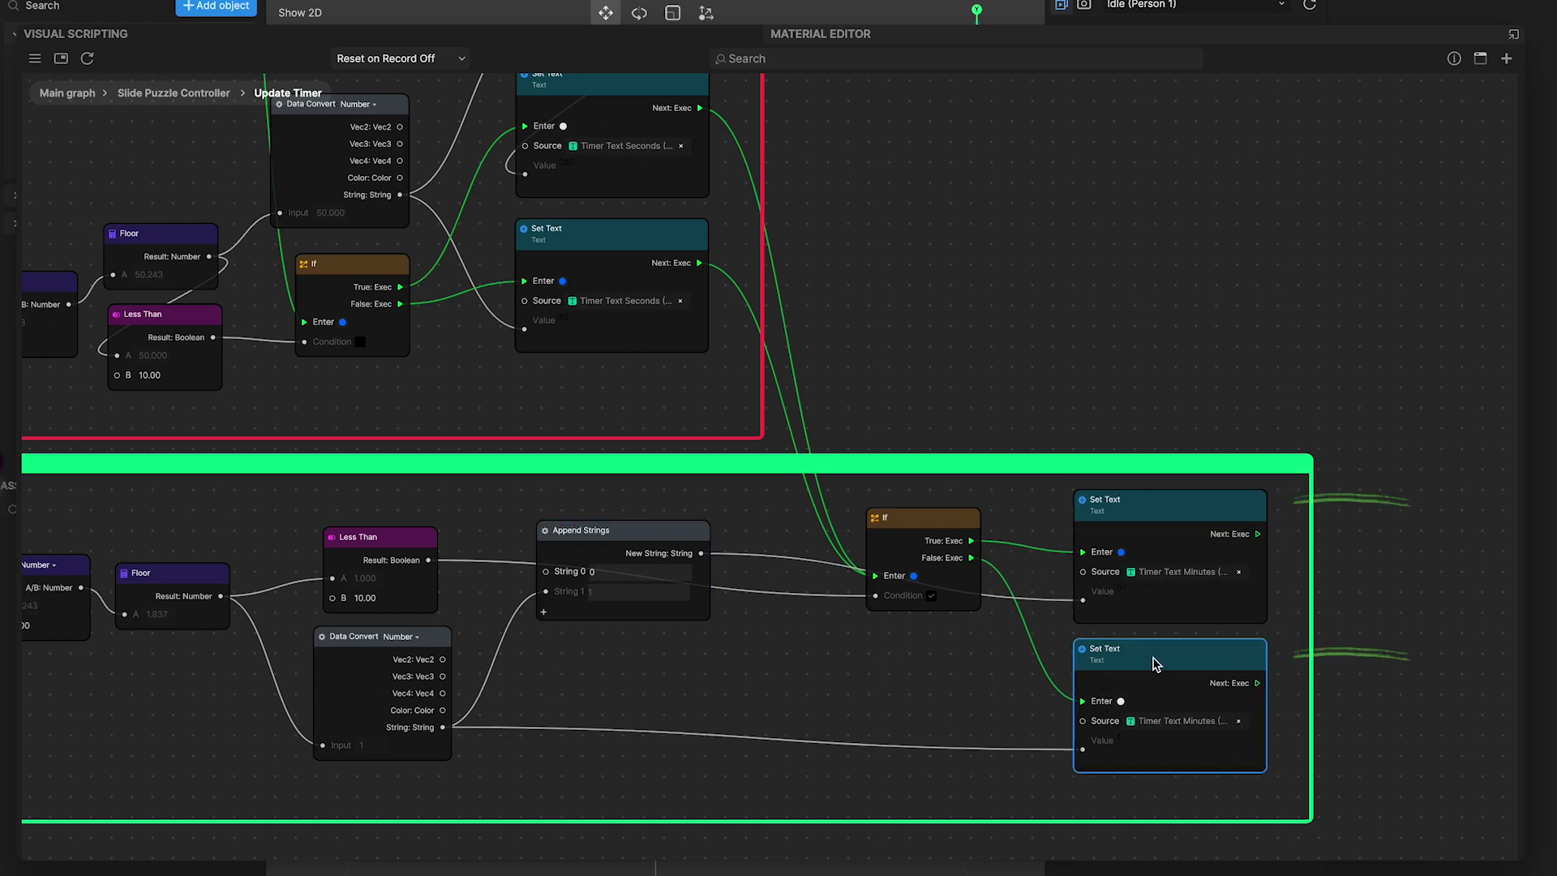
drag(1154, 673, 1150, 668)
scroll(1074, 412, down, 2)
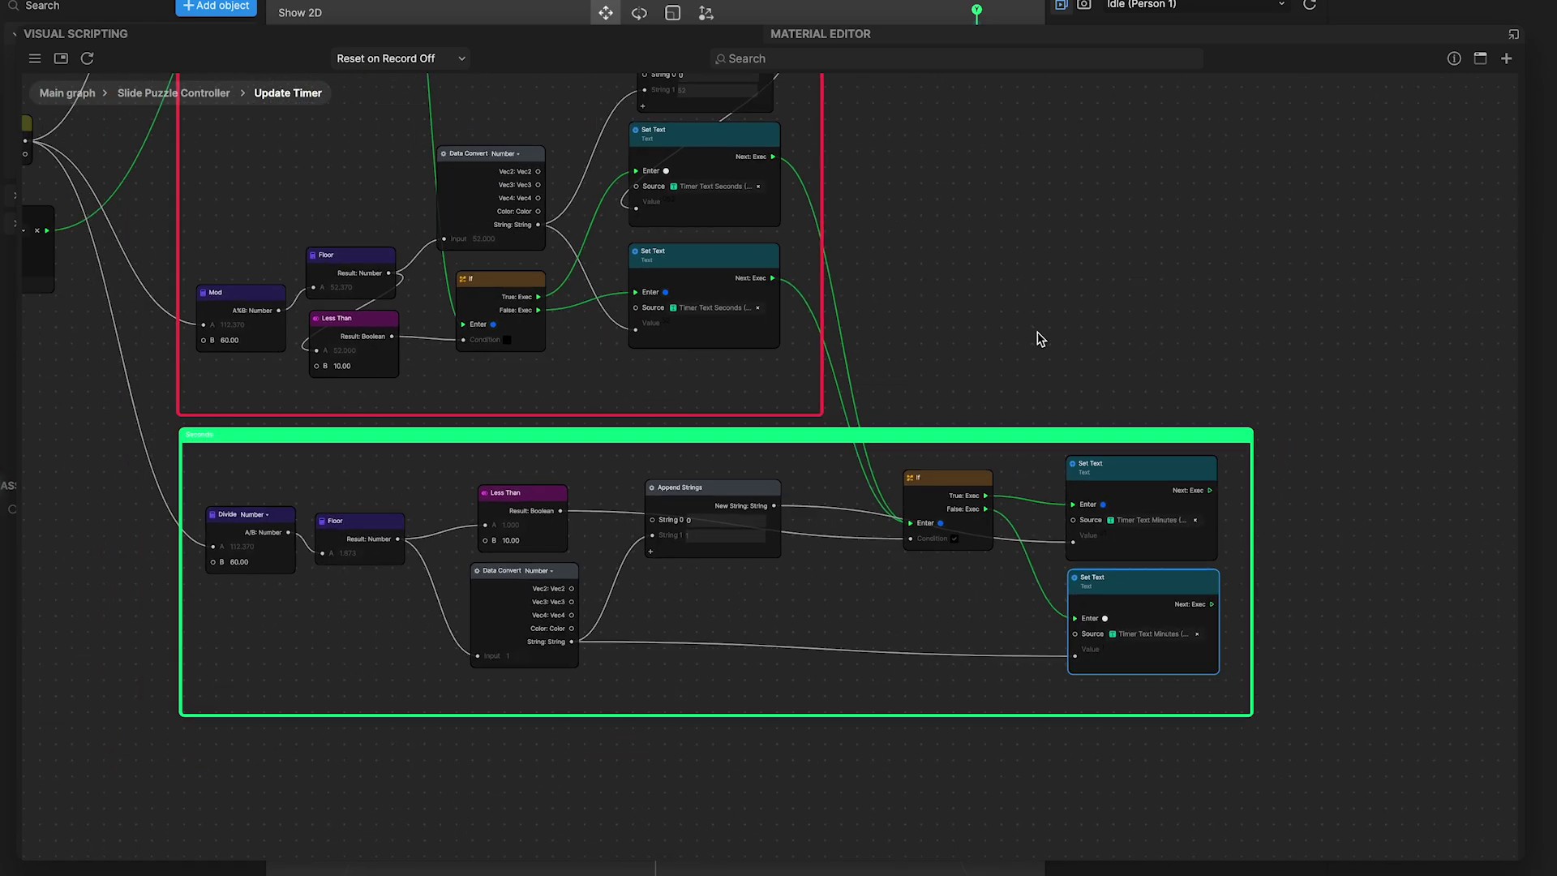
scroll(1046, 353, down, 1)
drag(1032, 302, 1135, 532)
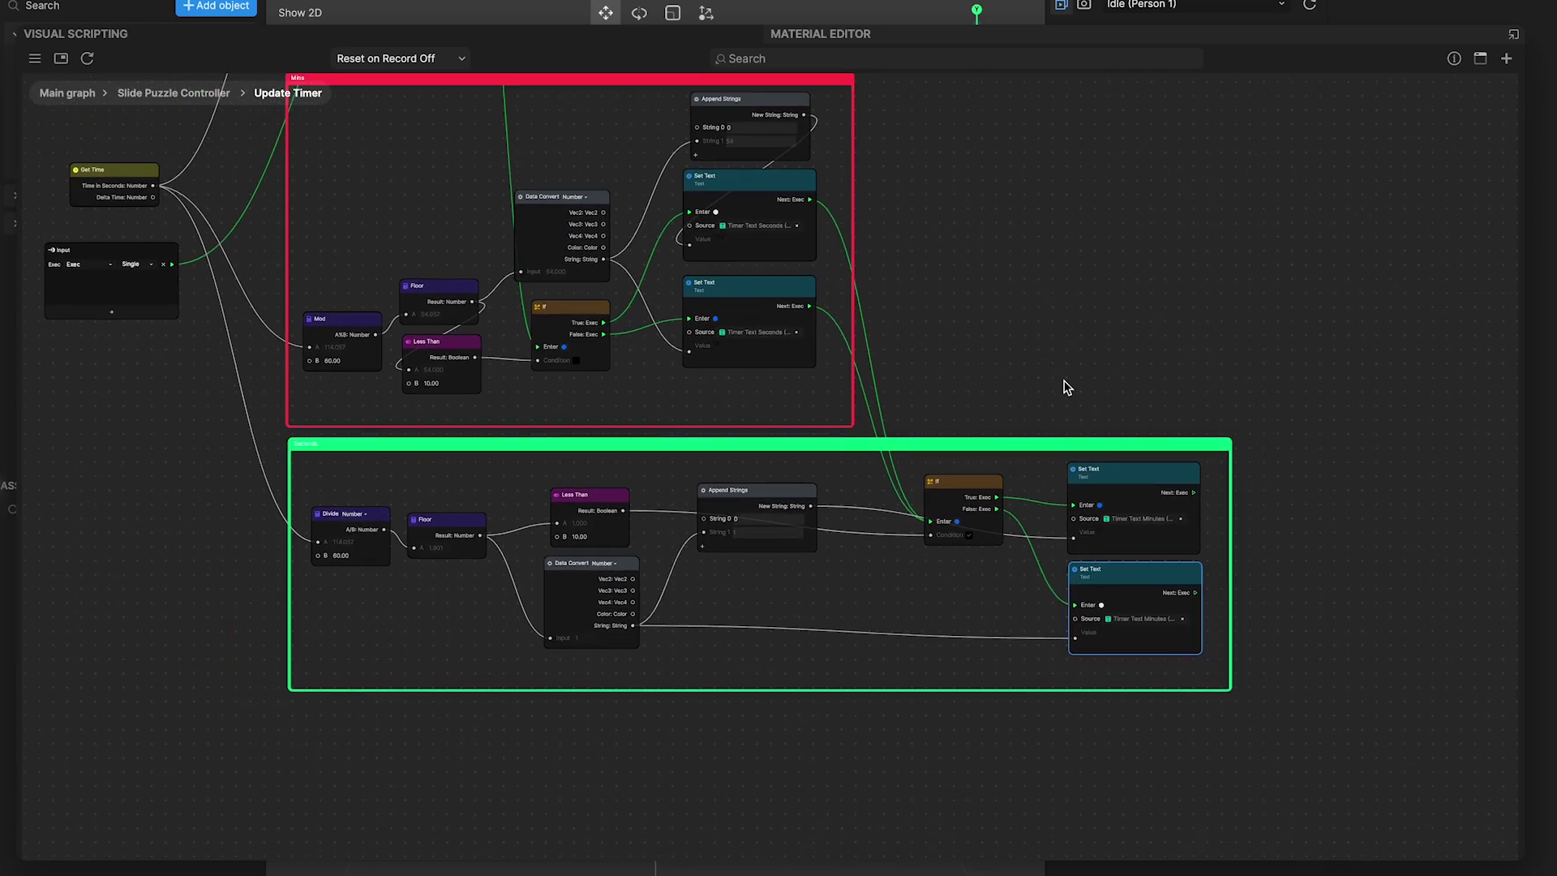
drag(1025, 301, 1174, 482)
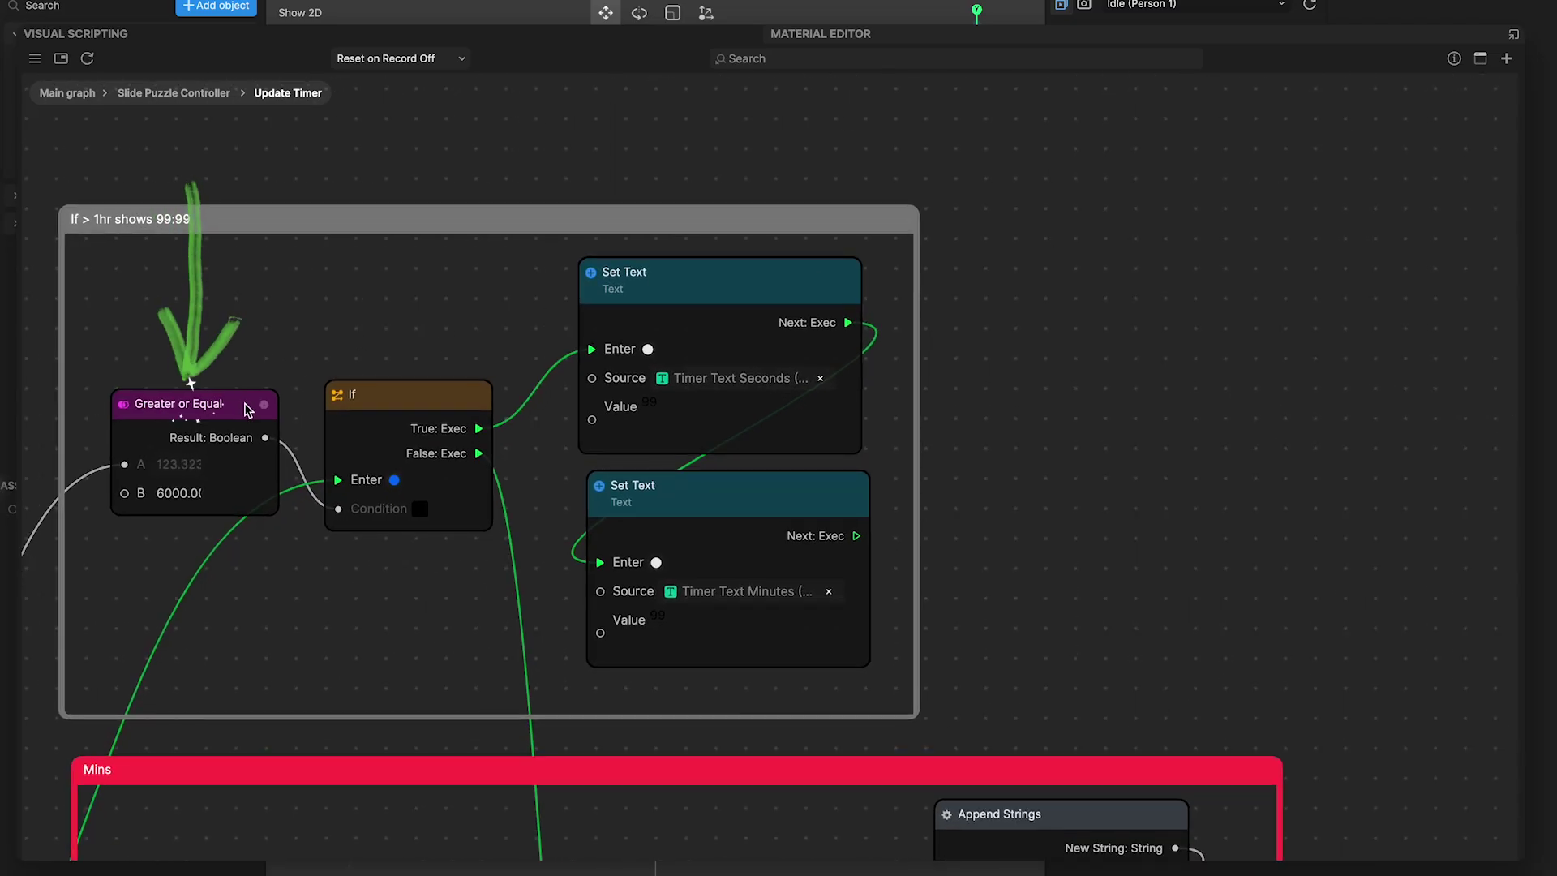
Nudge the If node up-right in the hour-limit group, then dock Visual Scripting beside the preview
click(246, 410)
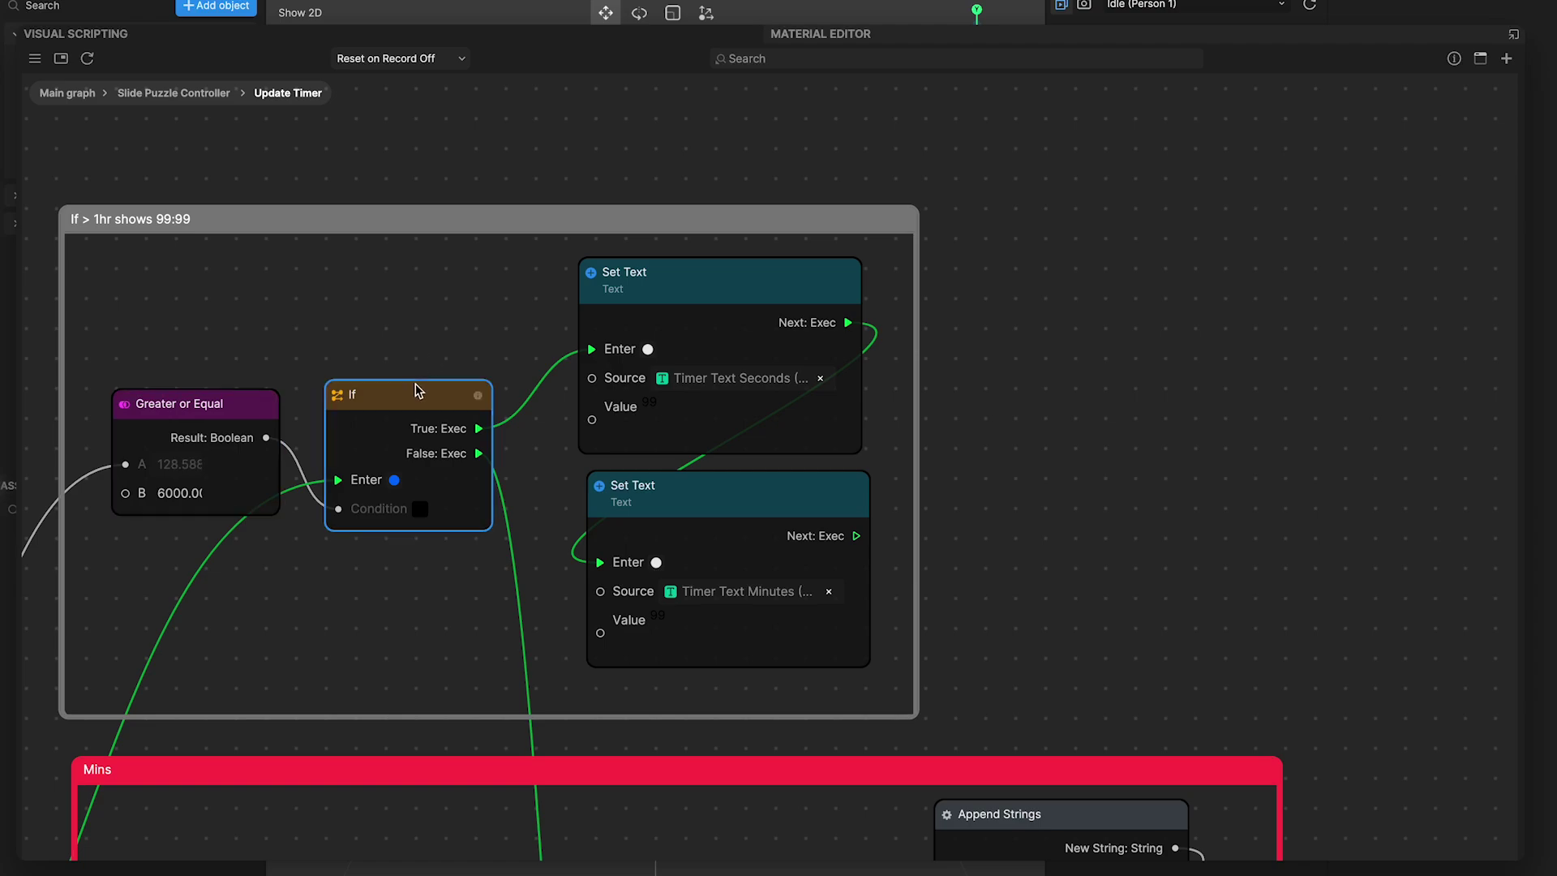
mouse_move(414, 393)
mouse_down()
mouse_move(430, 349)
mouse_move(429, 381)
mouse_up()
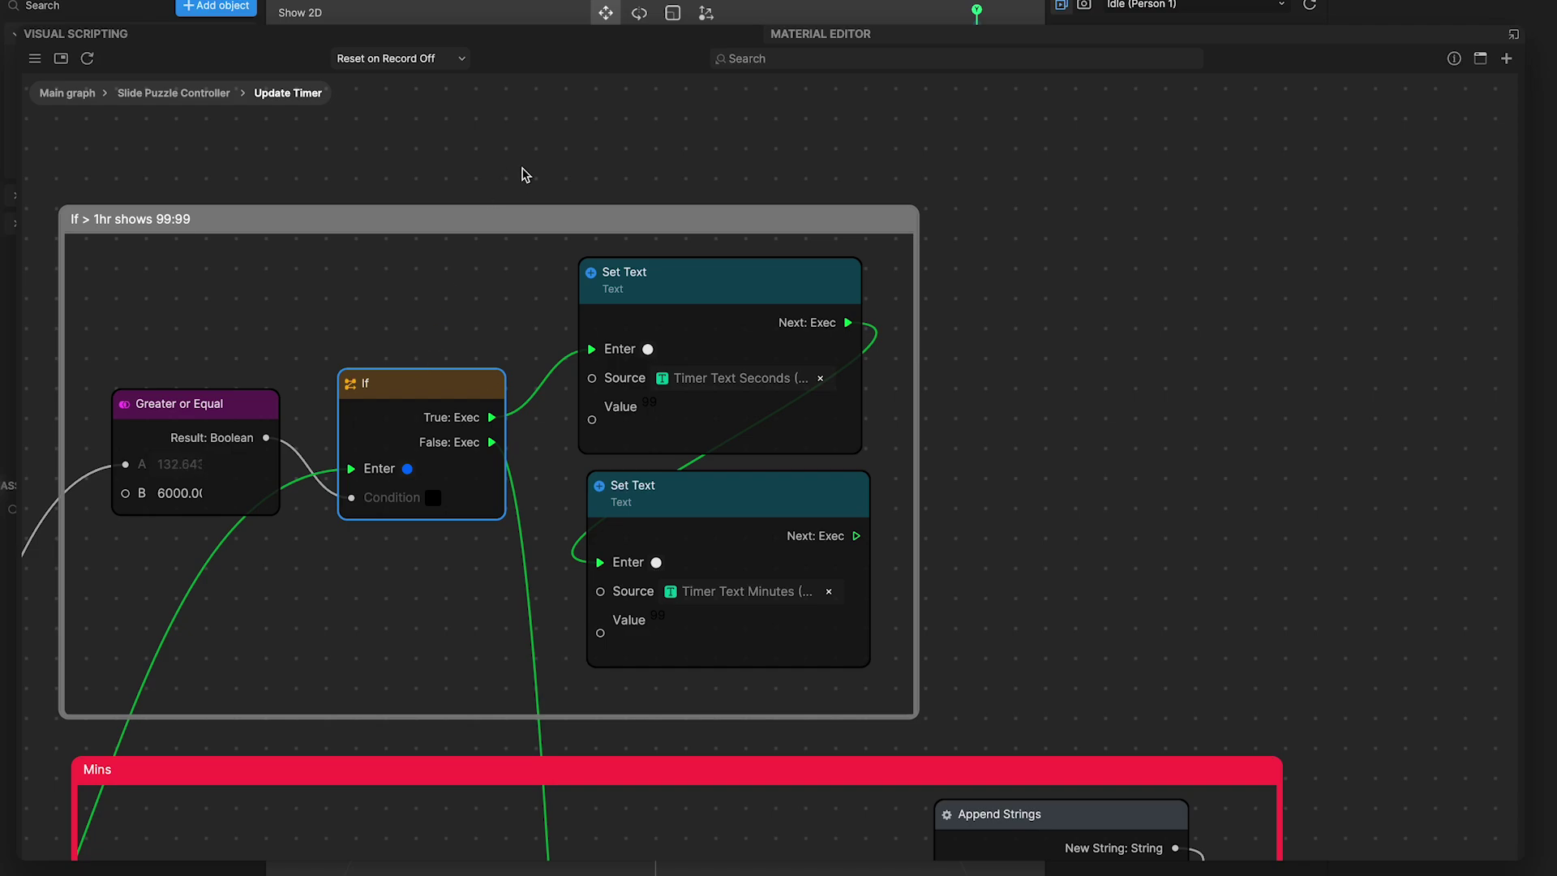
click(1516, 40)
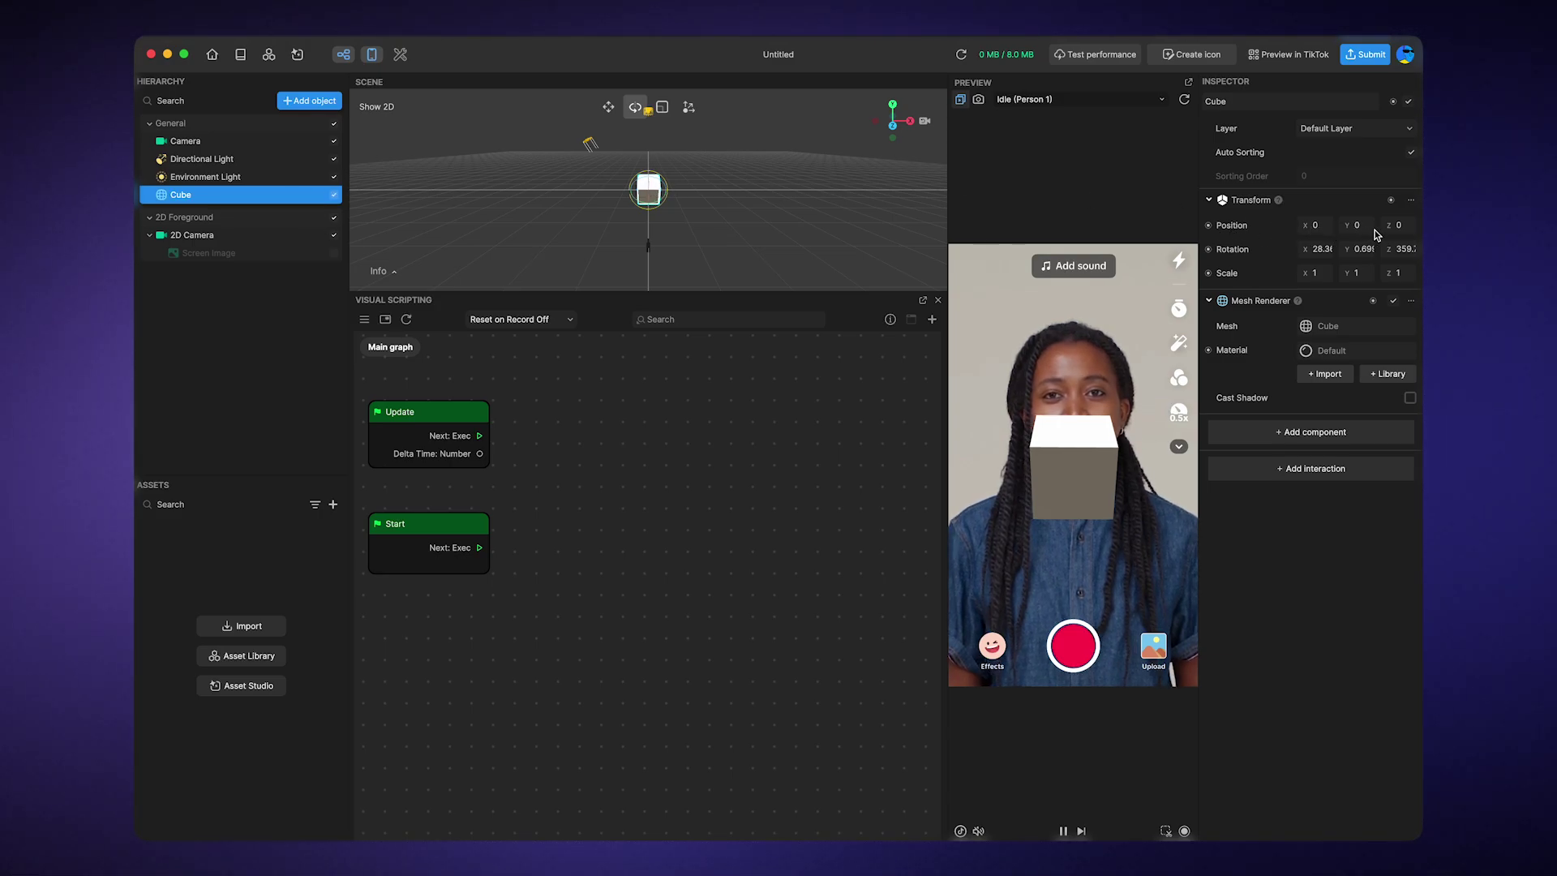
Set the Cube's Transform position to X 2 and Y 4, leaving Z at 0
click(1315, 226)
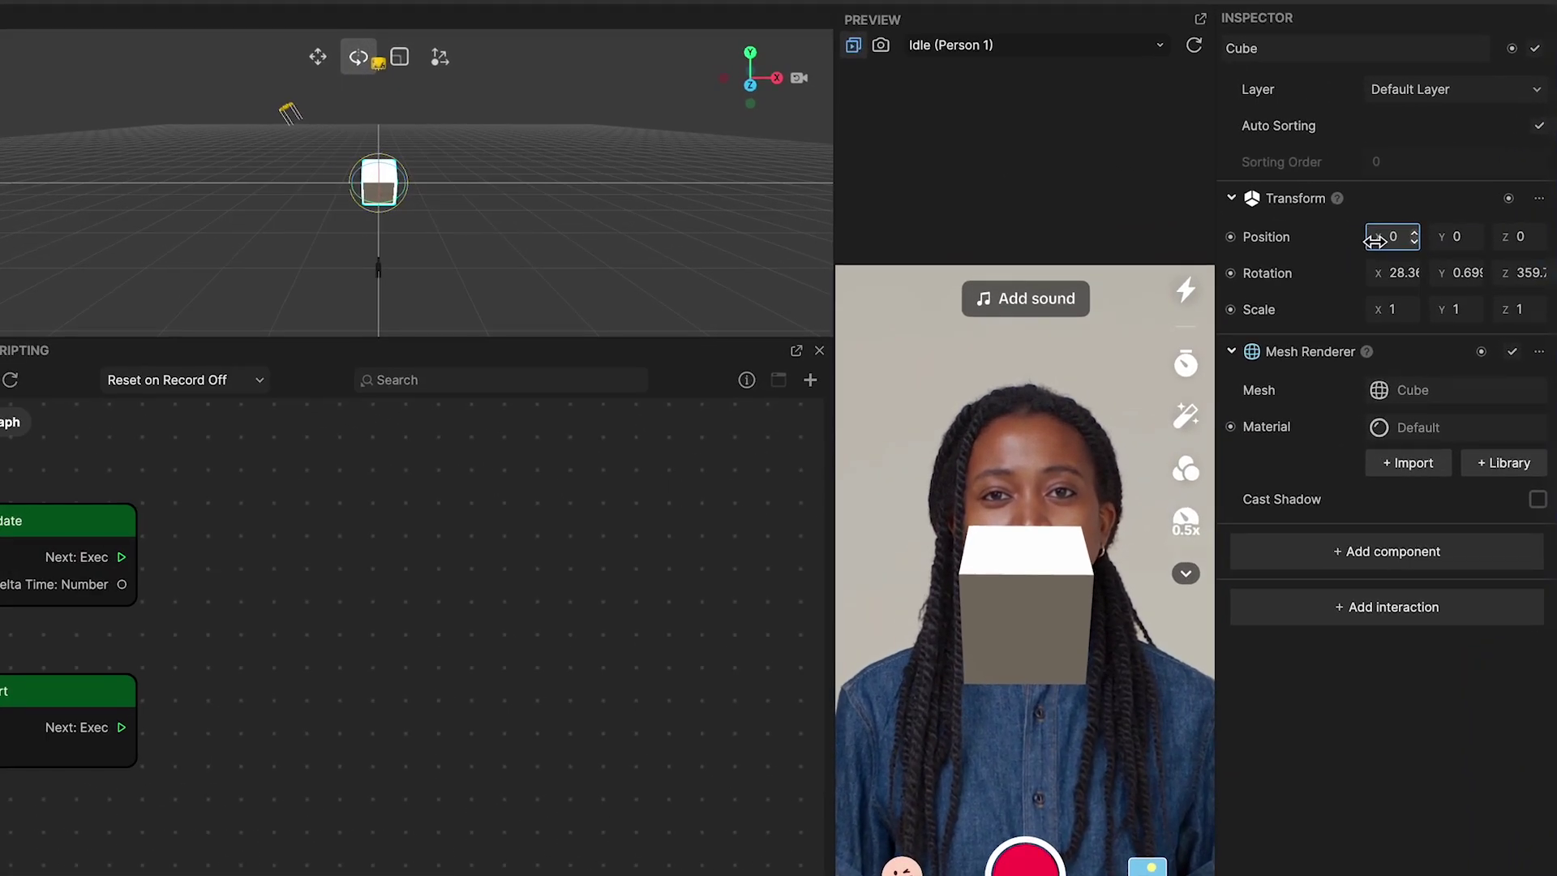
text(2)
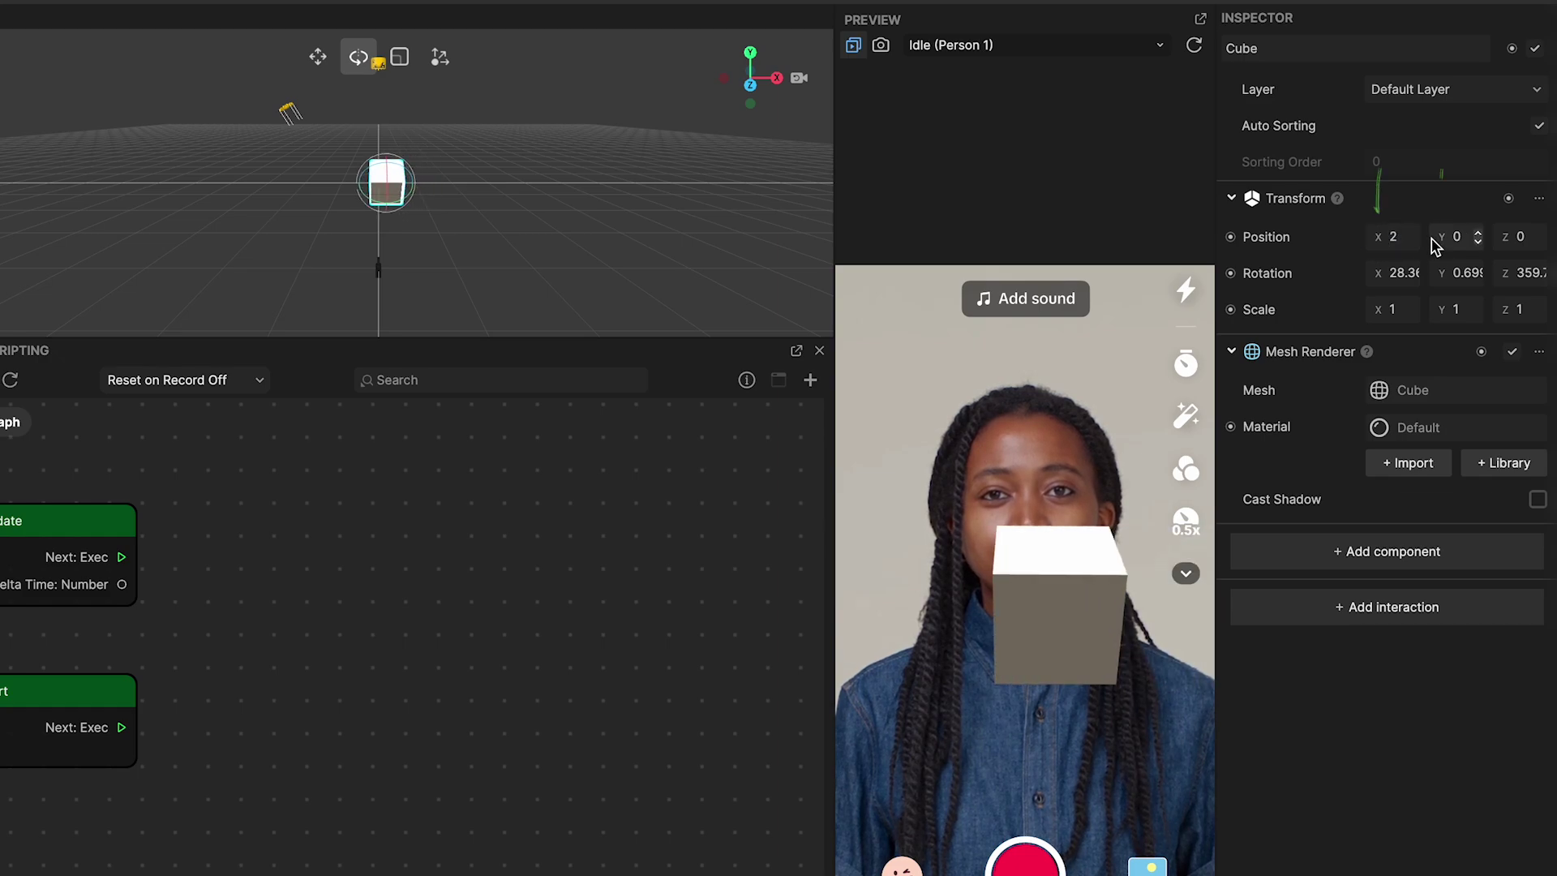
click(1442, 236)
text(4)
click(1506, 239)
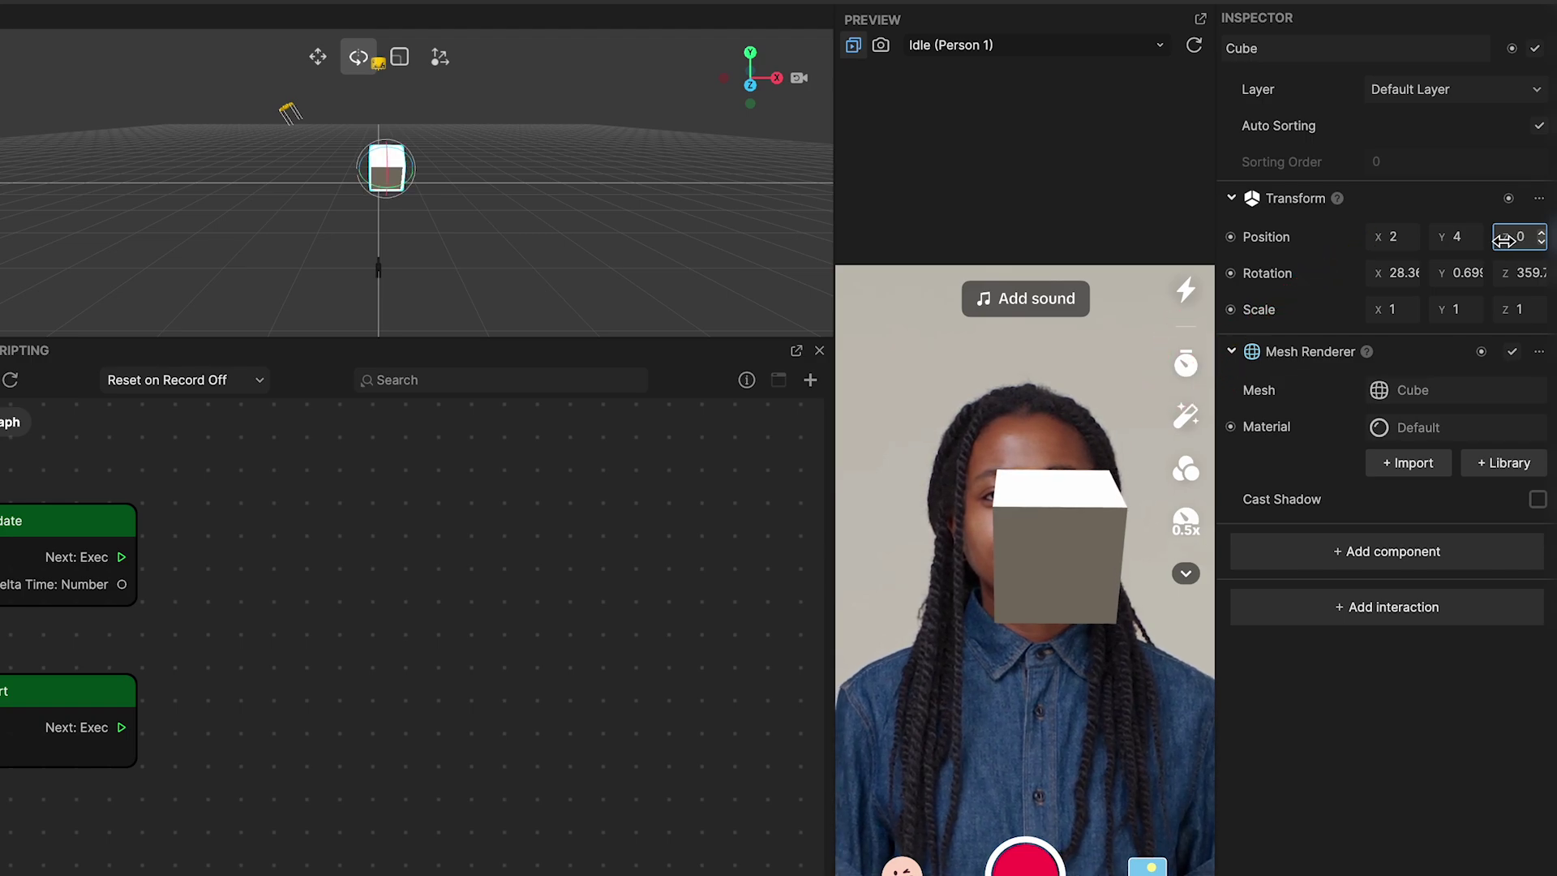
click(1076, 204)
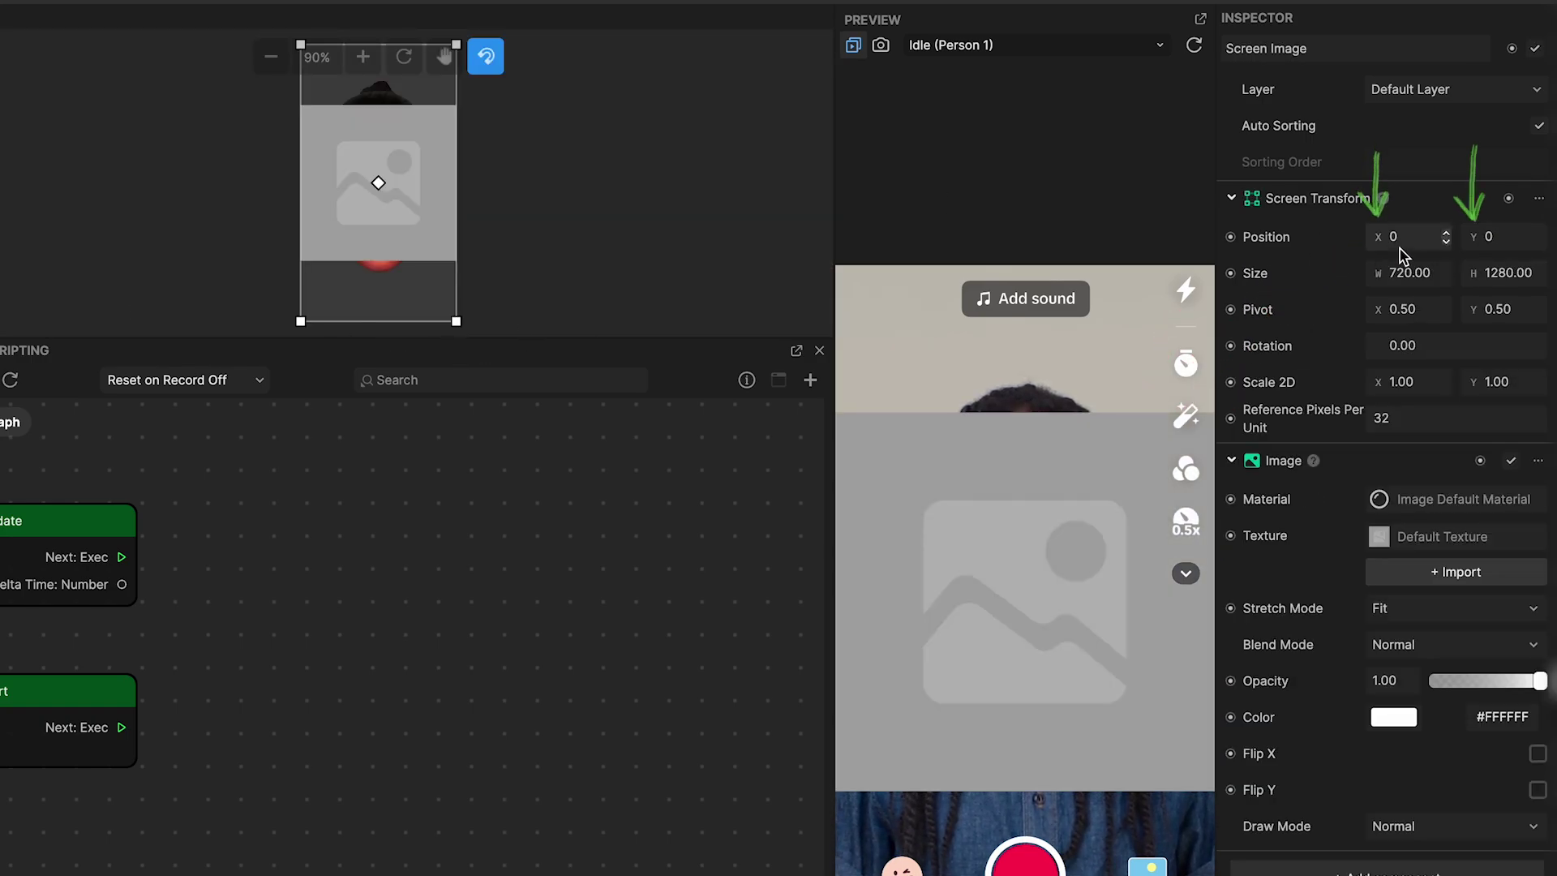
Scrub the Screen Image's Screen Transform Position X, aiming for -150
mouse_move(1384, 237)
mouse_down()
mouse_move(1144, 241)
mouse_move(1383, 237)
mouse_up()
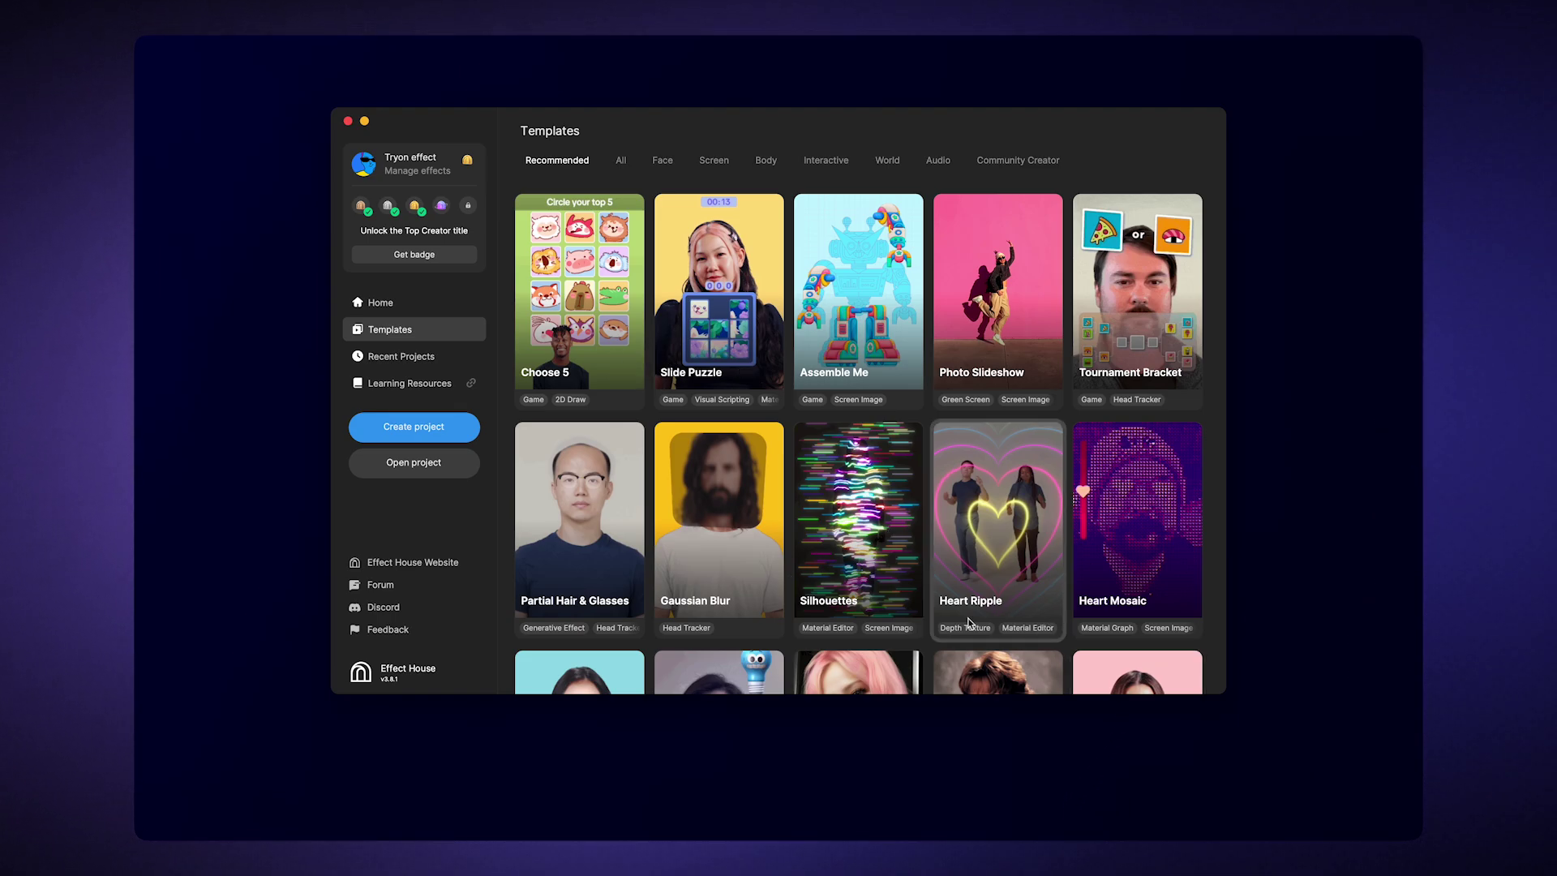
scroll(716, 301, down, 5)
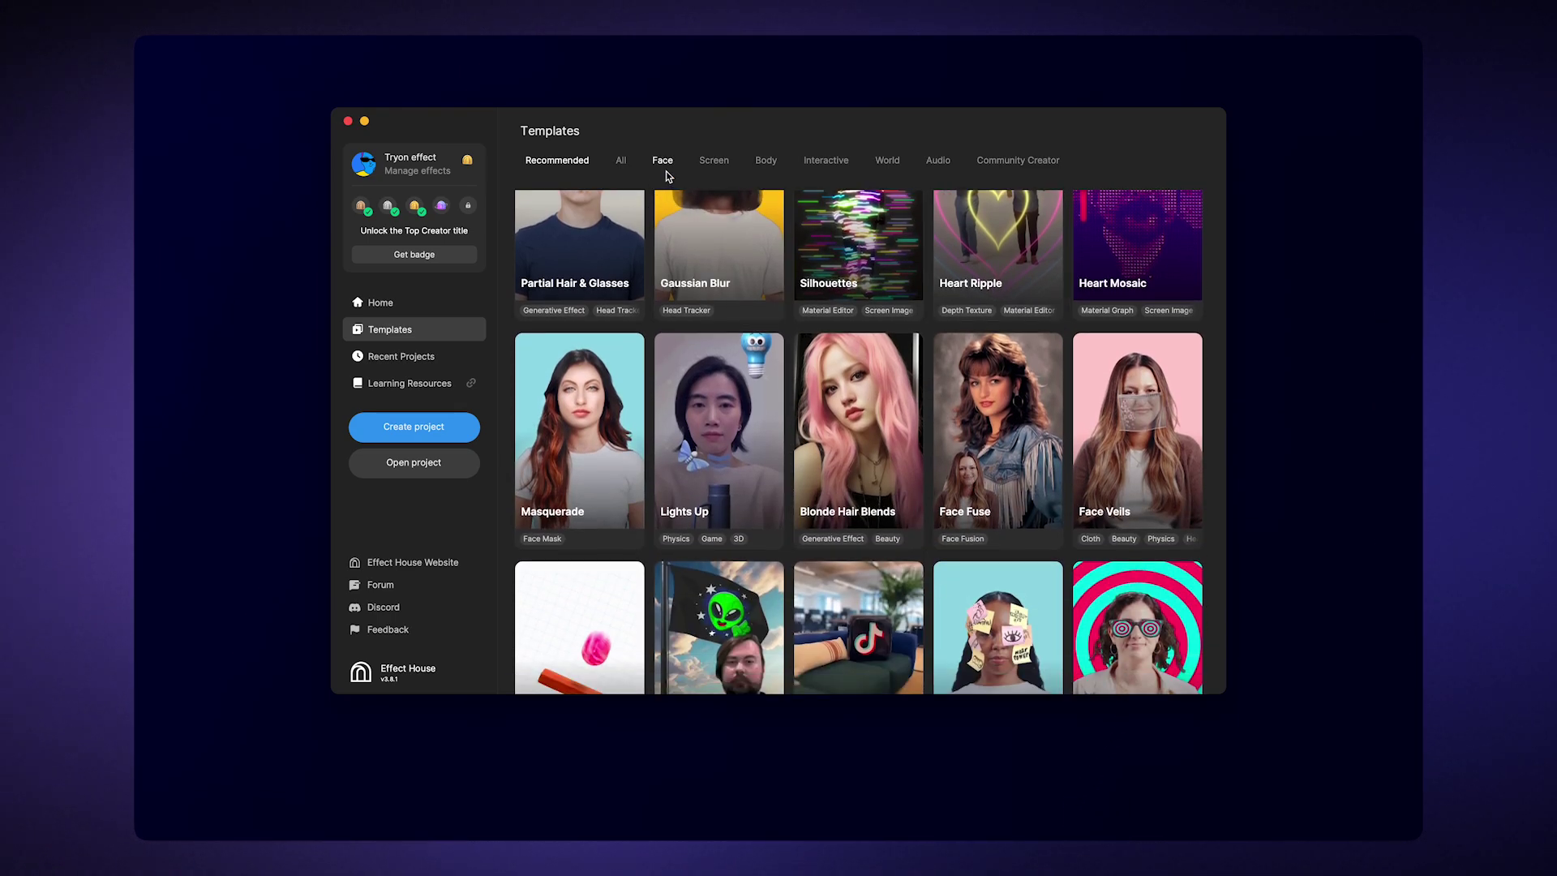
Filter the templates to Face and open the Emoji Ball Drop template
click(661, 160)
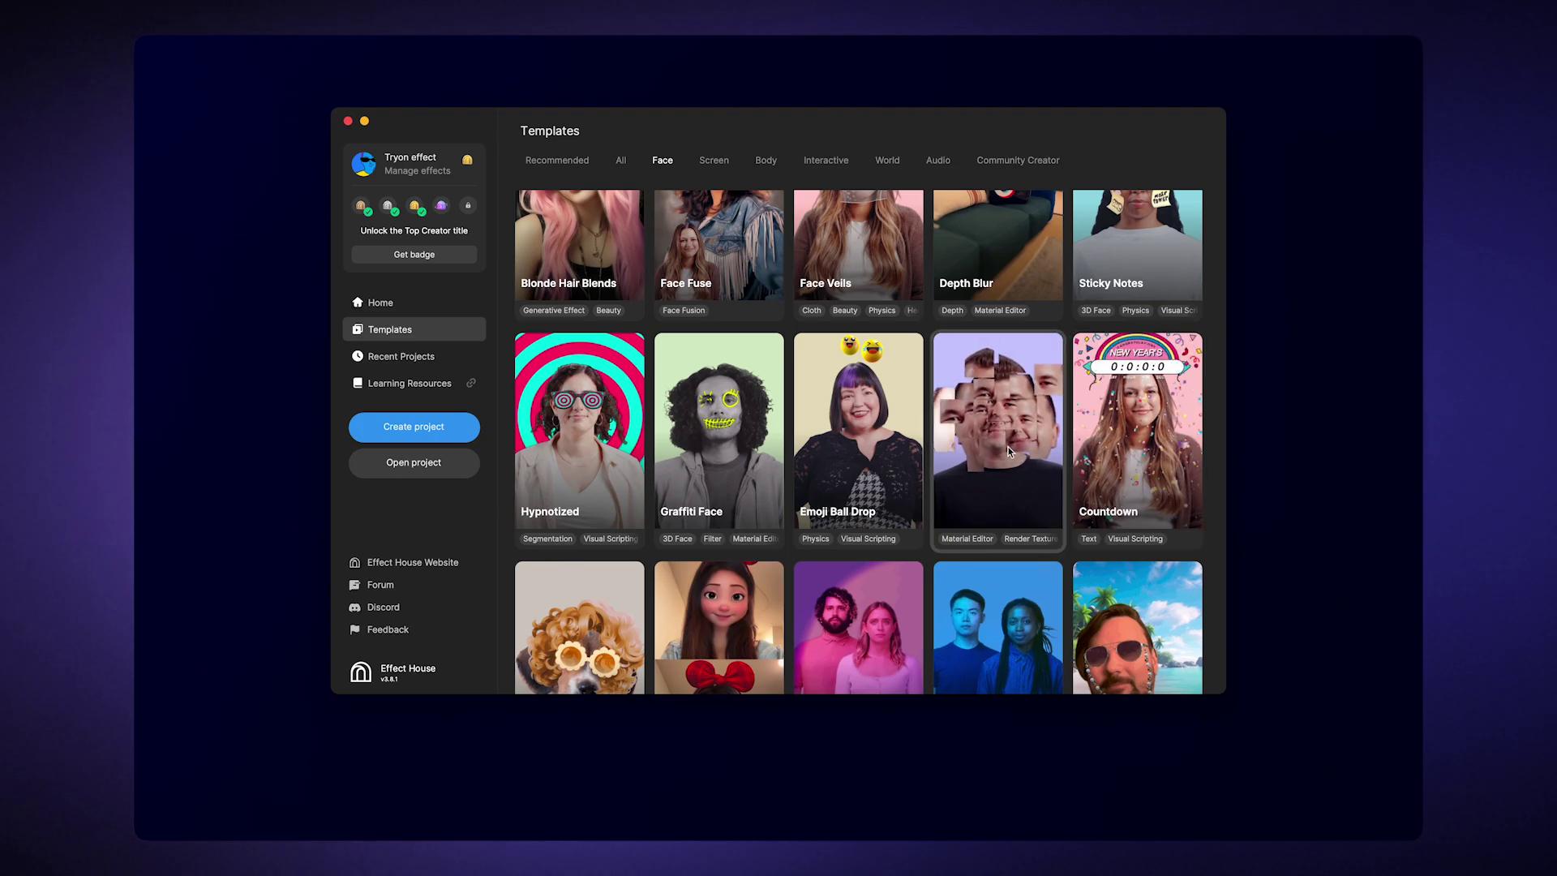
click(878, 439)
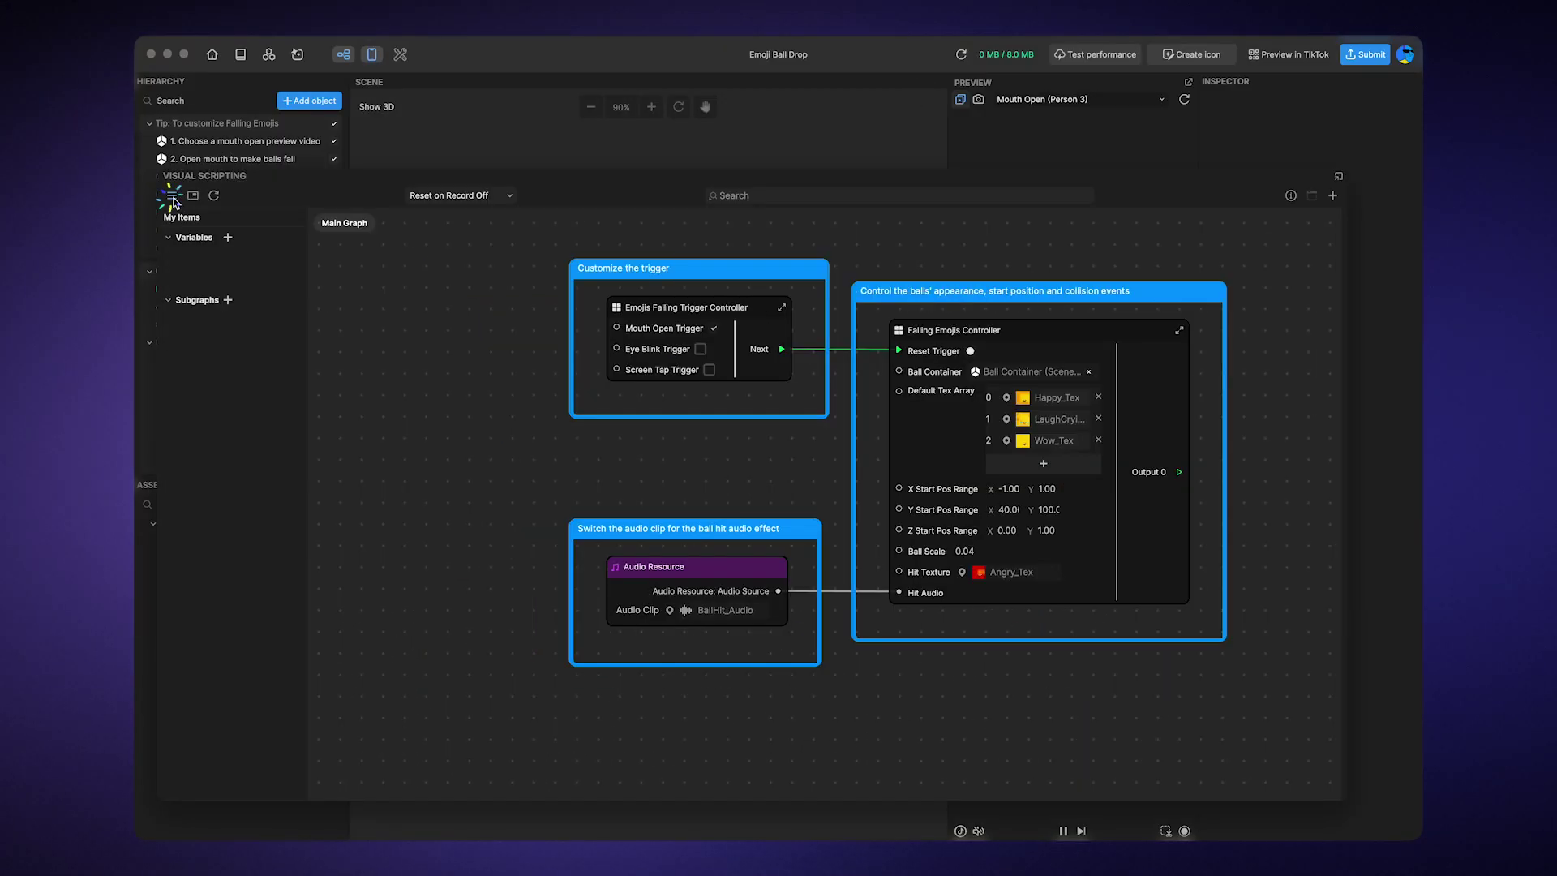
Open the 'Setup random position' subgraph from the My Items subgraph list
click(174, 196)
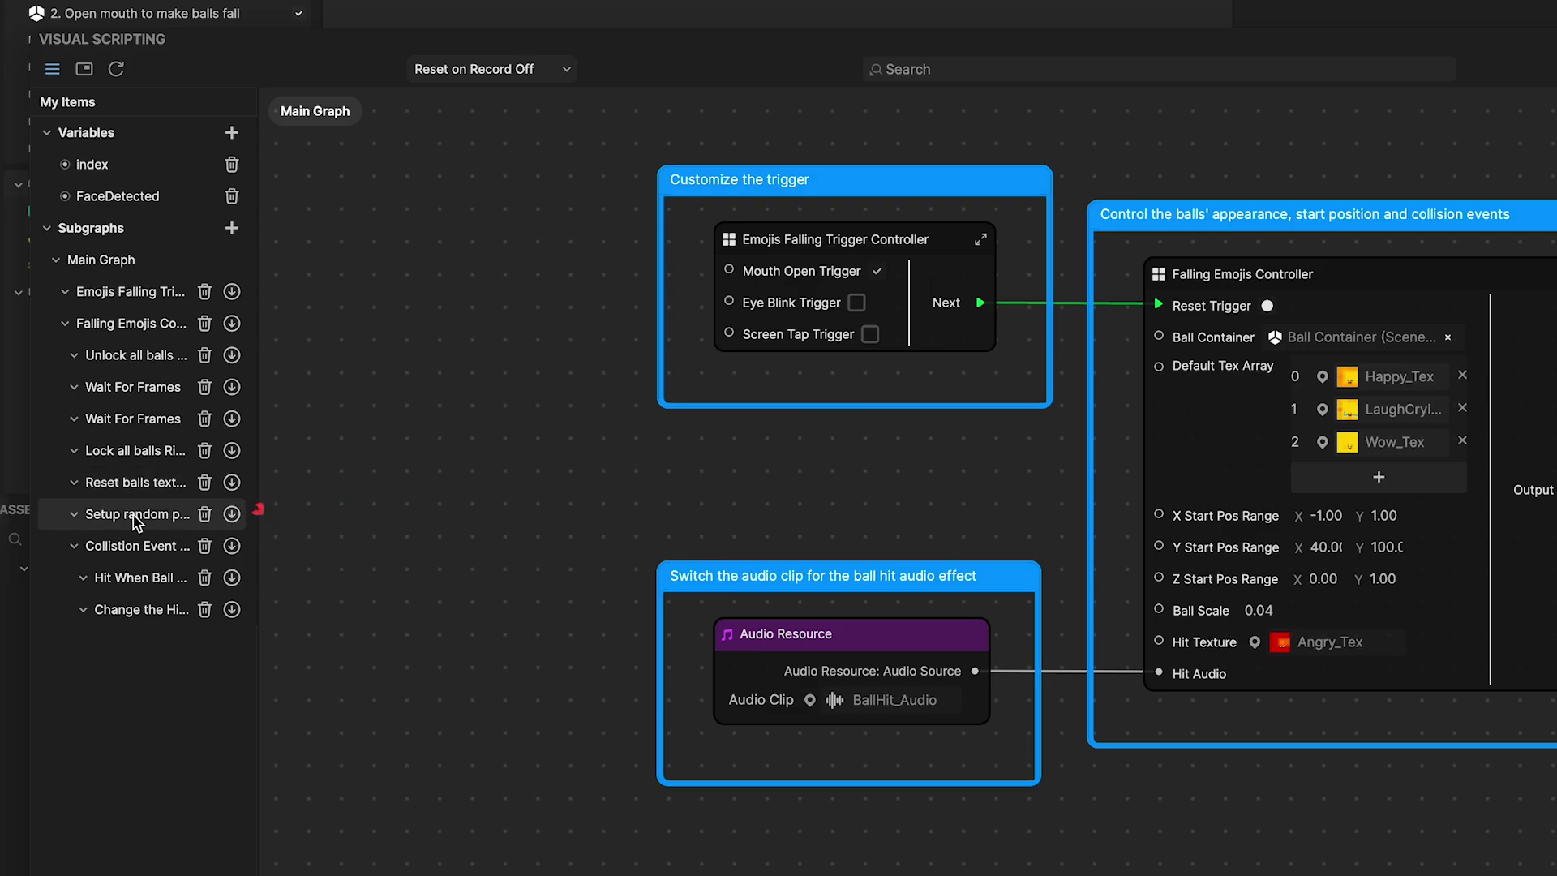
double_click(135, 516)
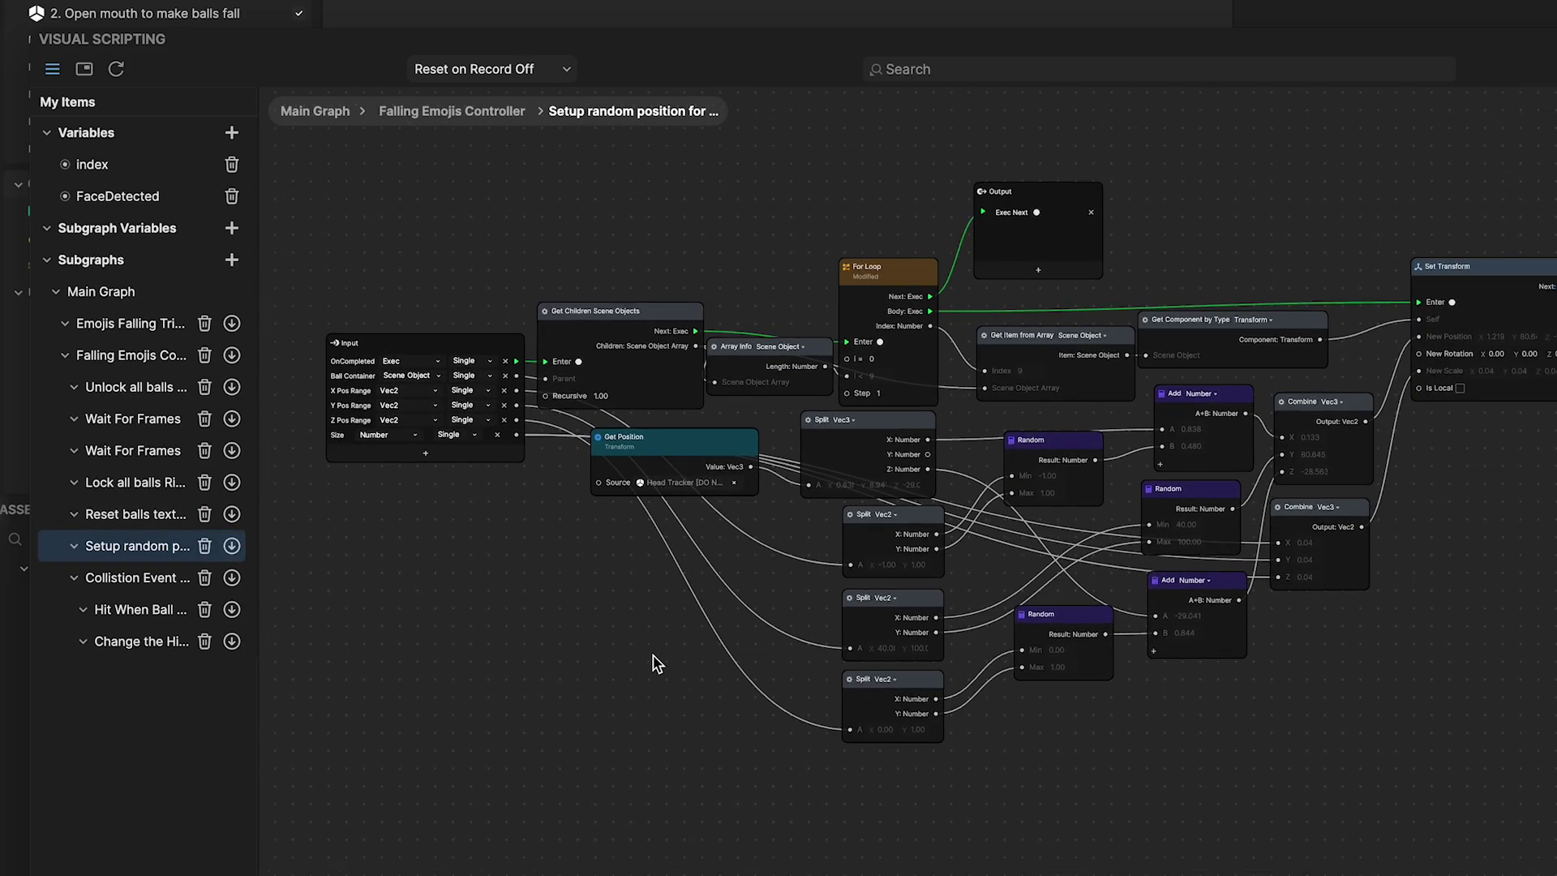
scroll(654, 662, up, 4)
drag(654, 662, 509, 662)
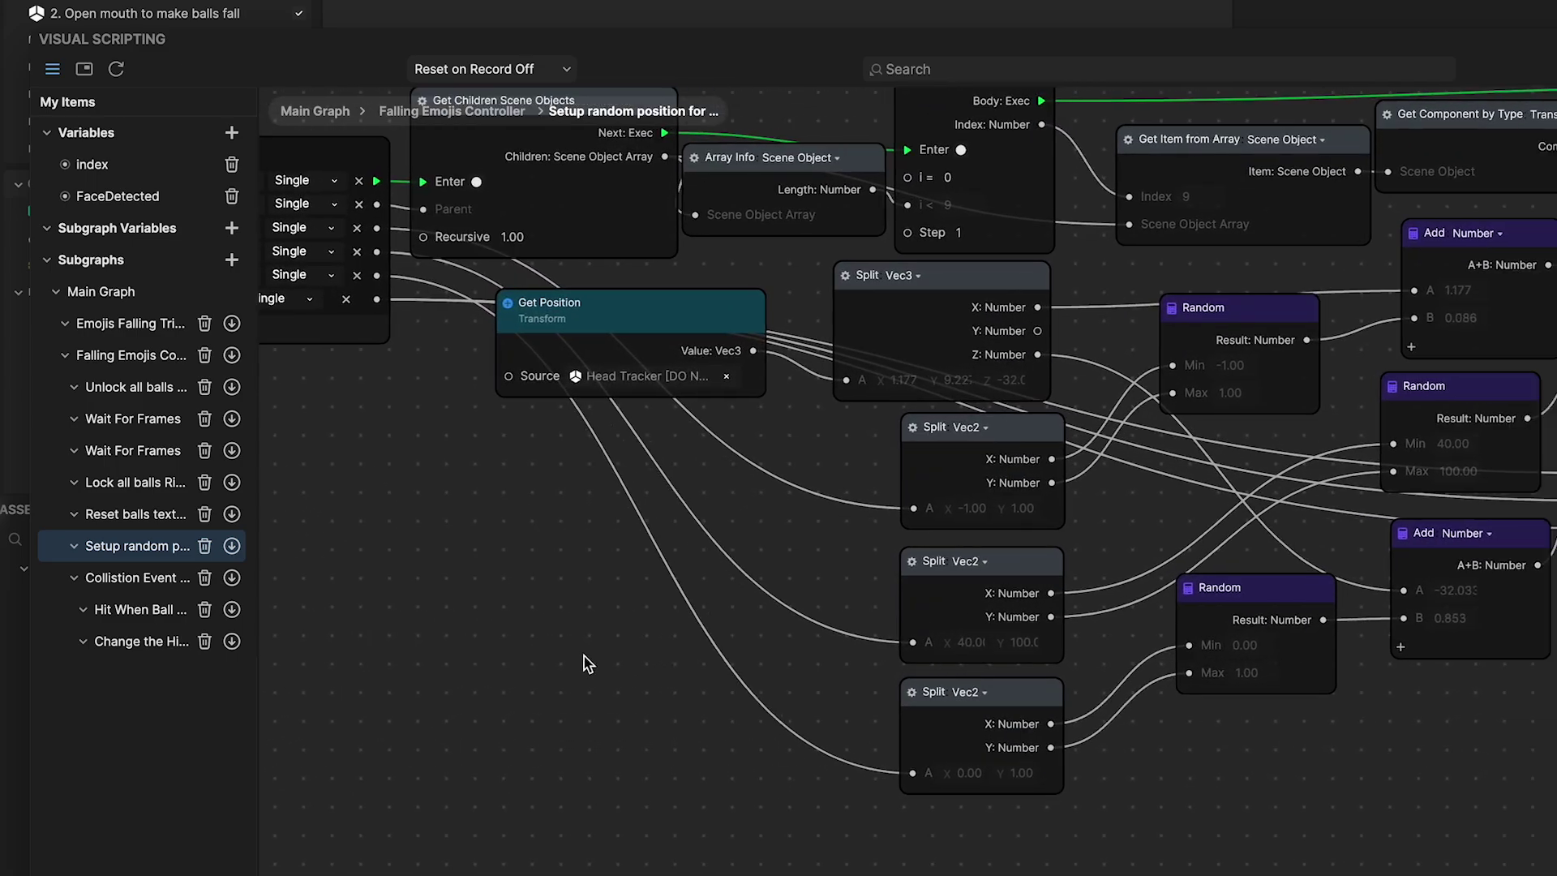
mouse_move(613, 313)
mouse_down()
mouse_move(597, 394)
mouse_move(568, 338)
mouse_up()
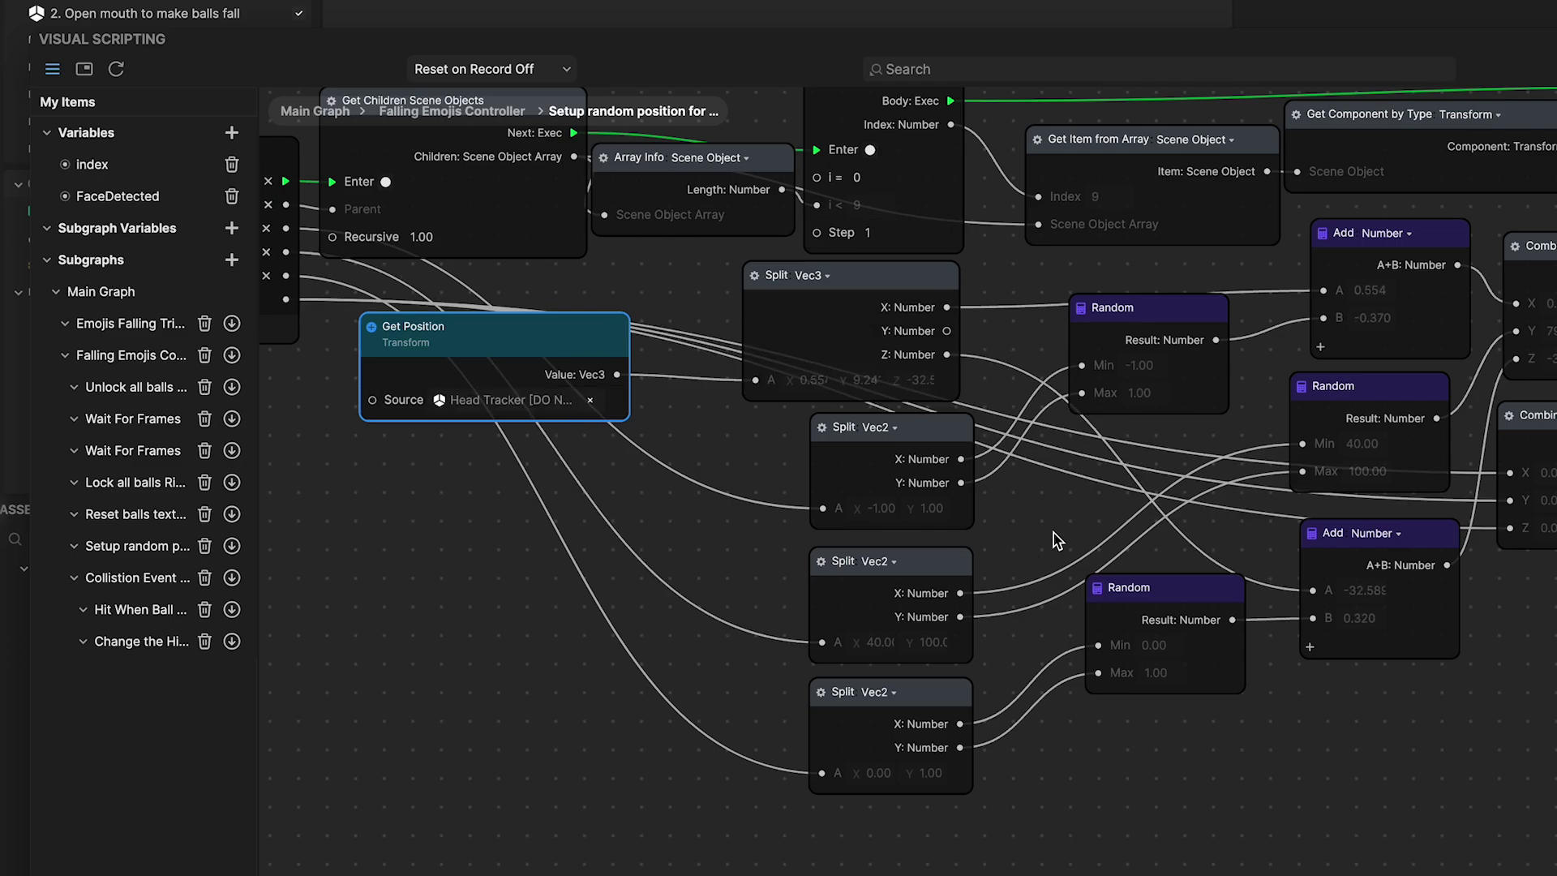
drag(1055, 538, 949, 535)
drag(949, 536, 991, 532)
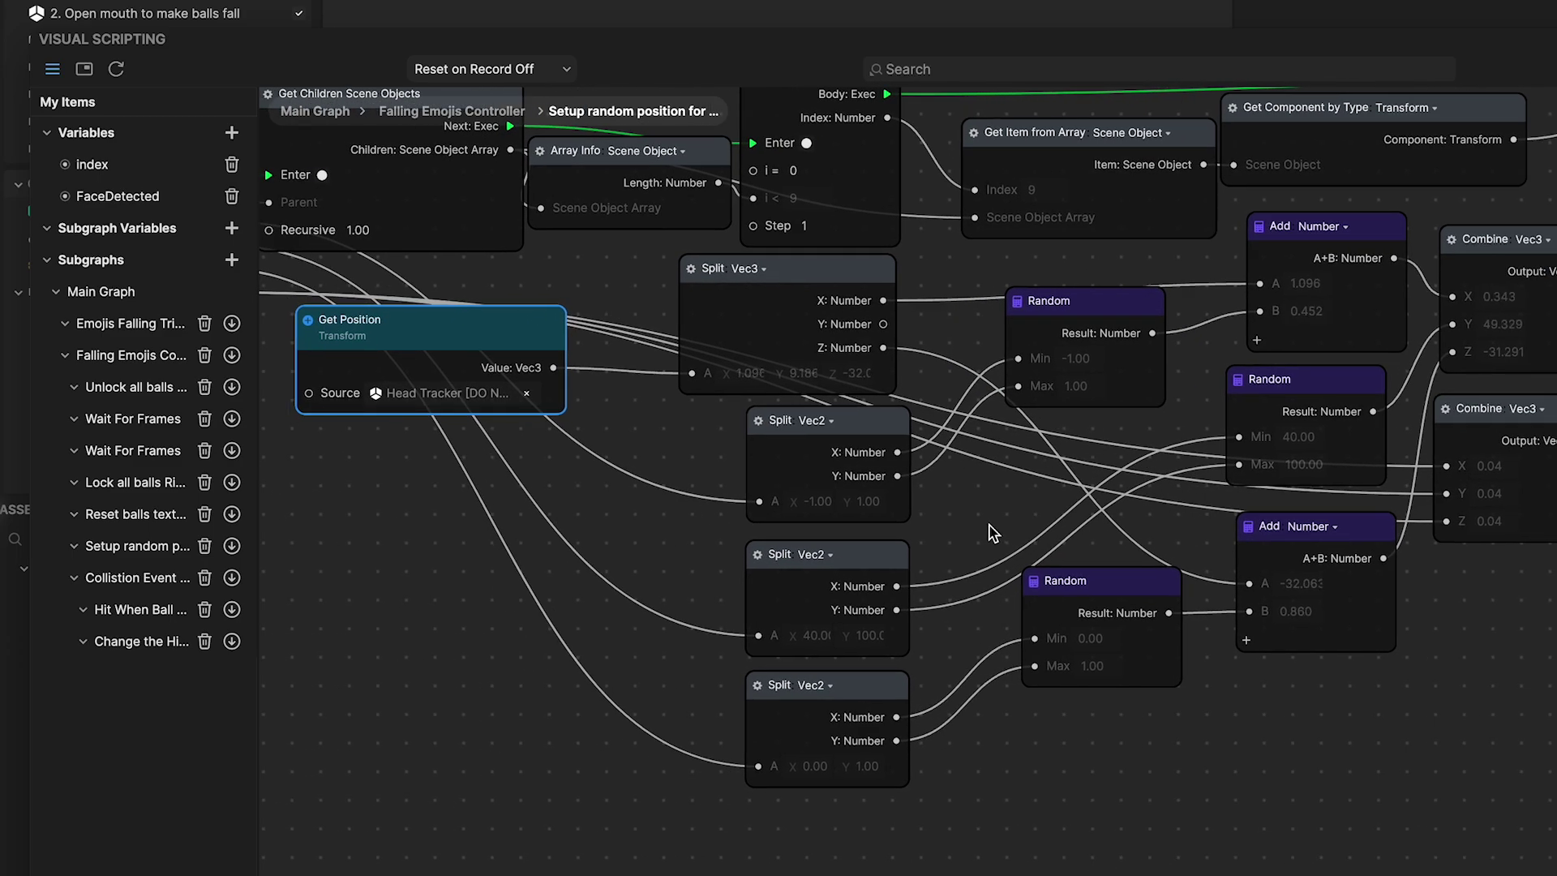
click(874, 427)
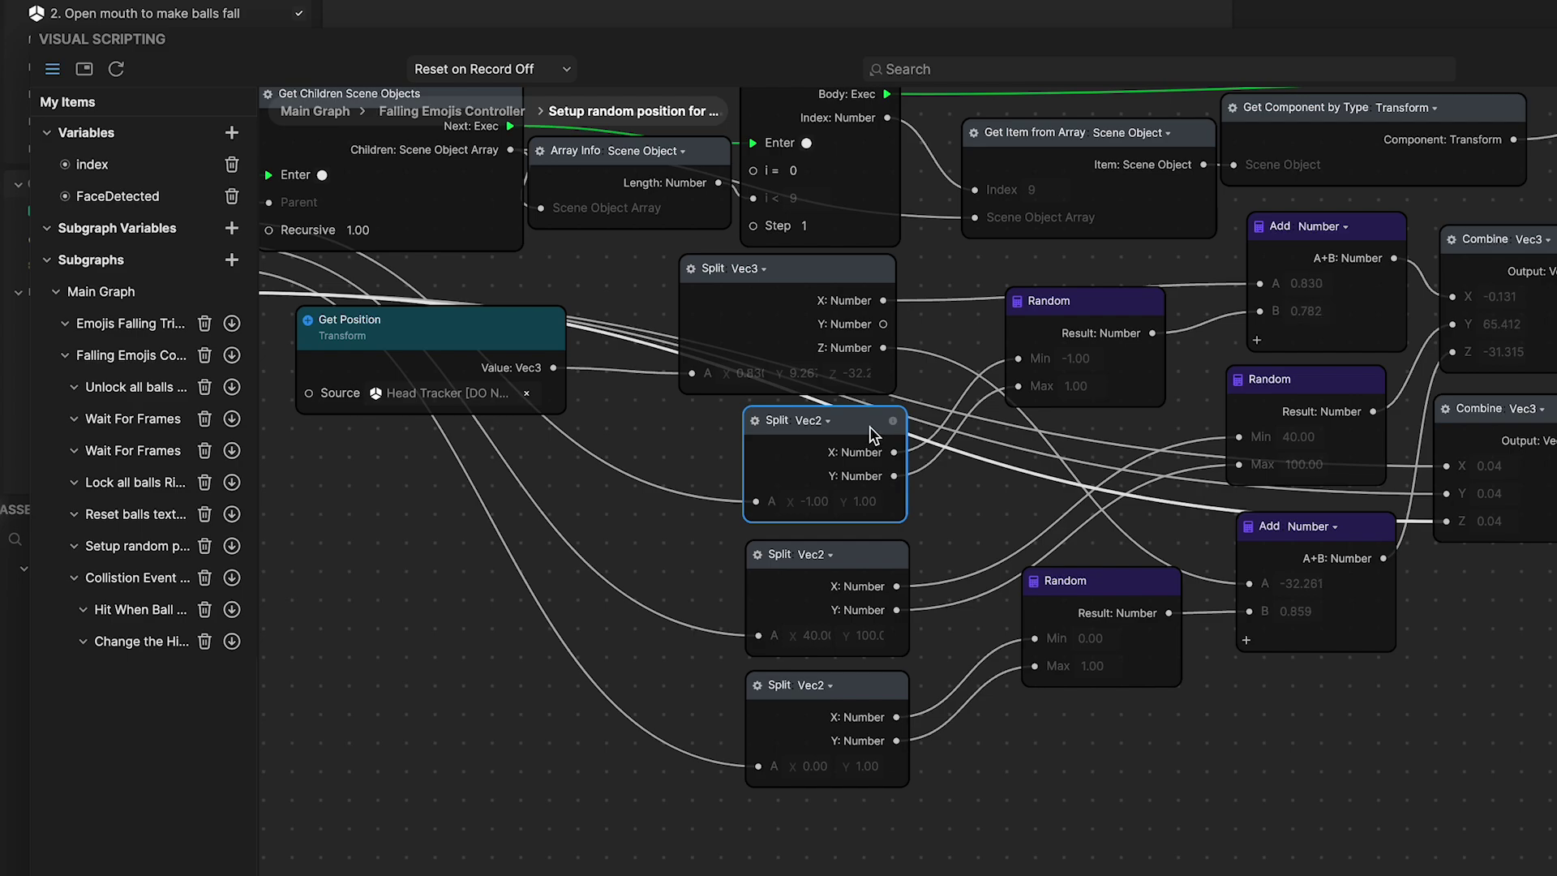
drag(1116, 308, 1118, 321)
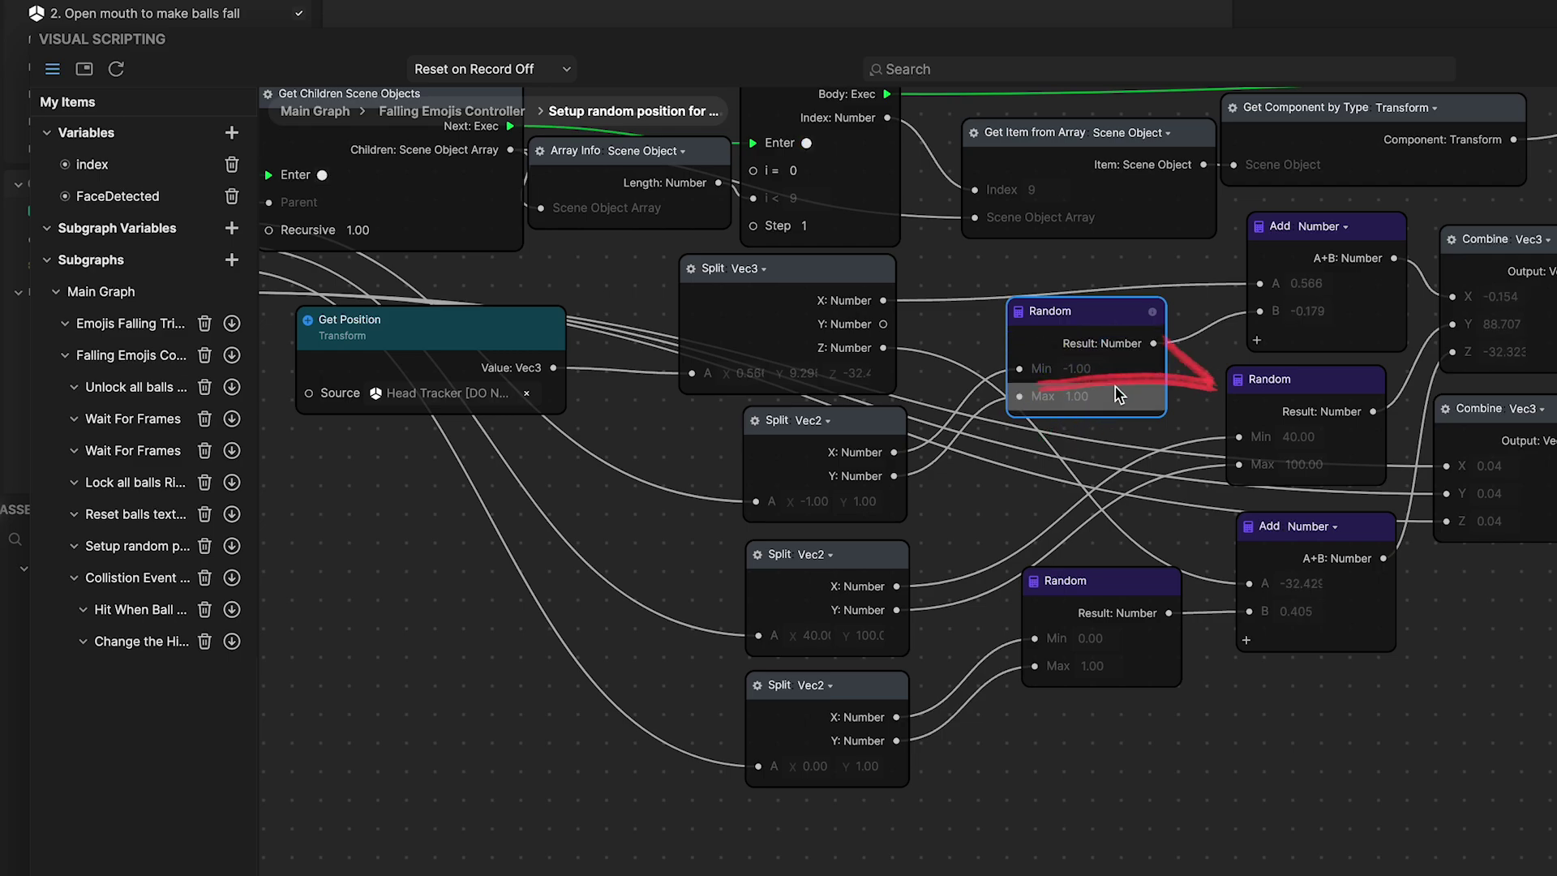
click(894, 564)
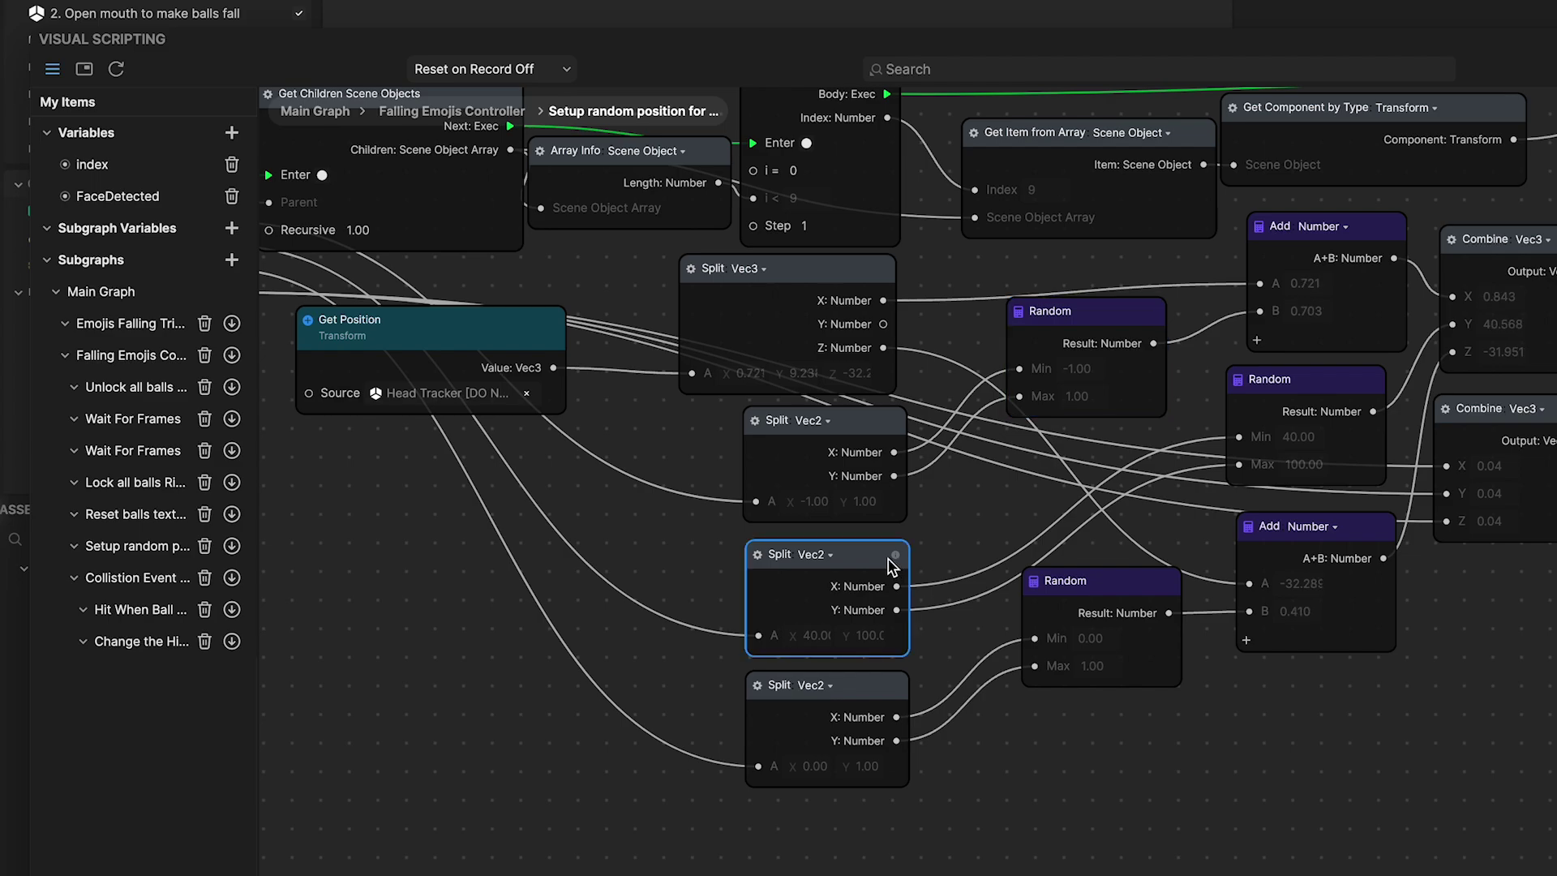
click(1309, 384)
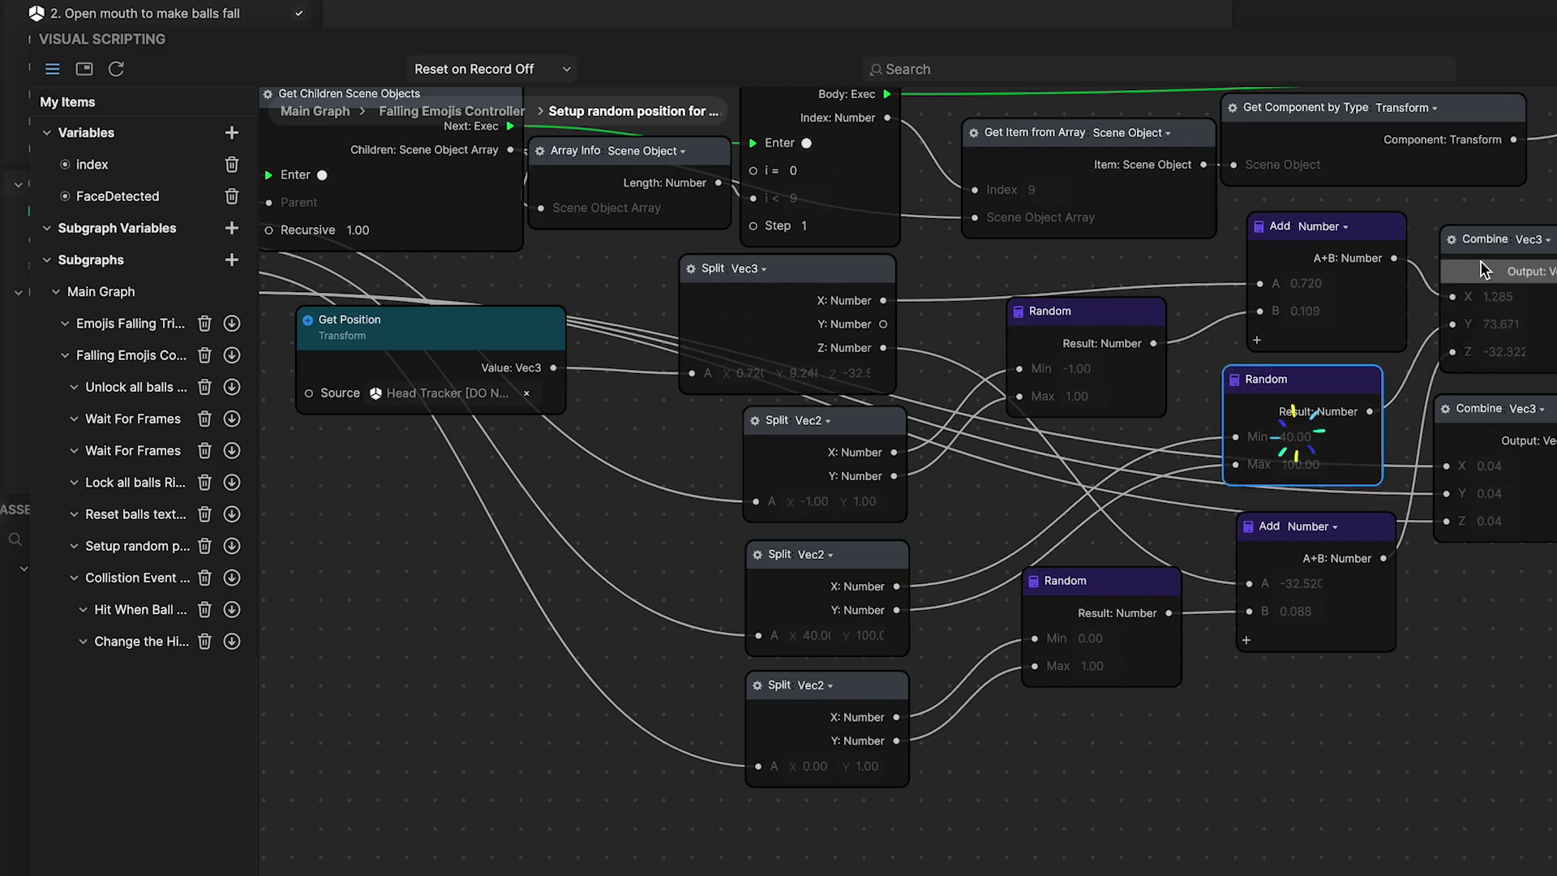
click(878, 690)
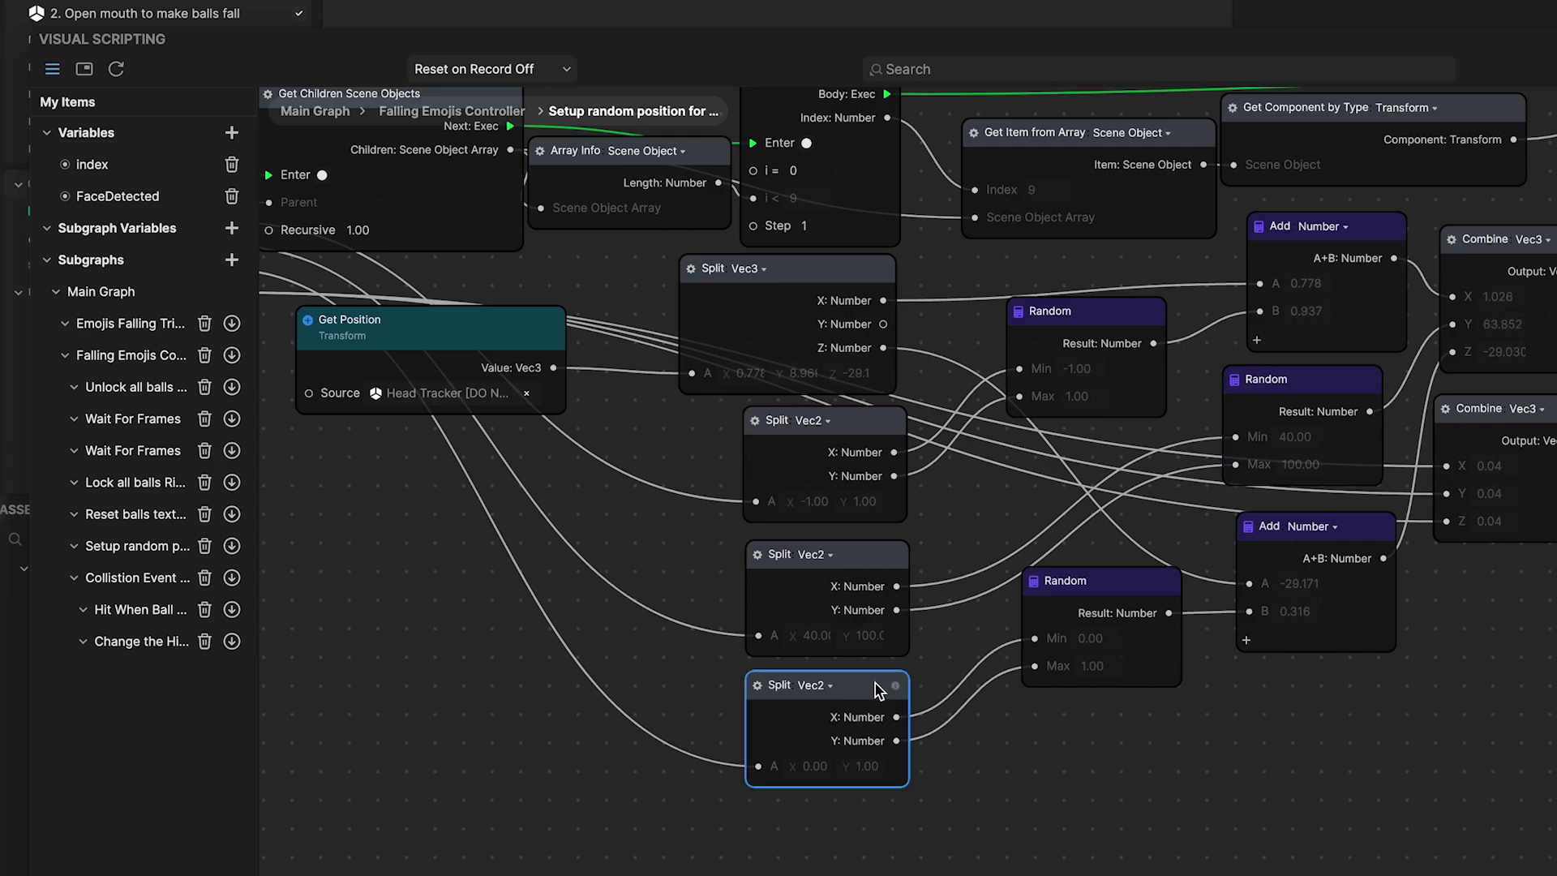
drag(878, 690, 879, 698)
click(1098, 587)
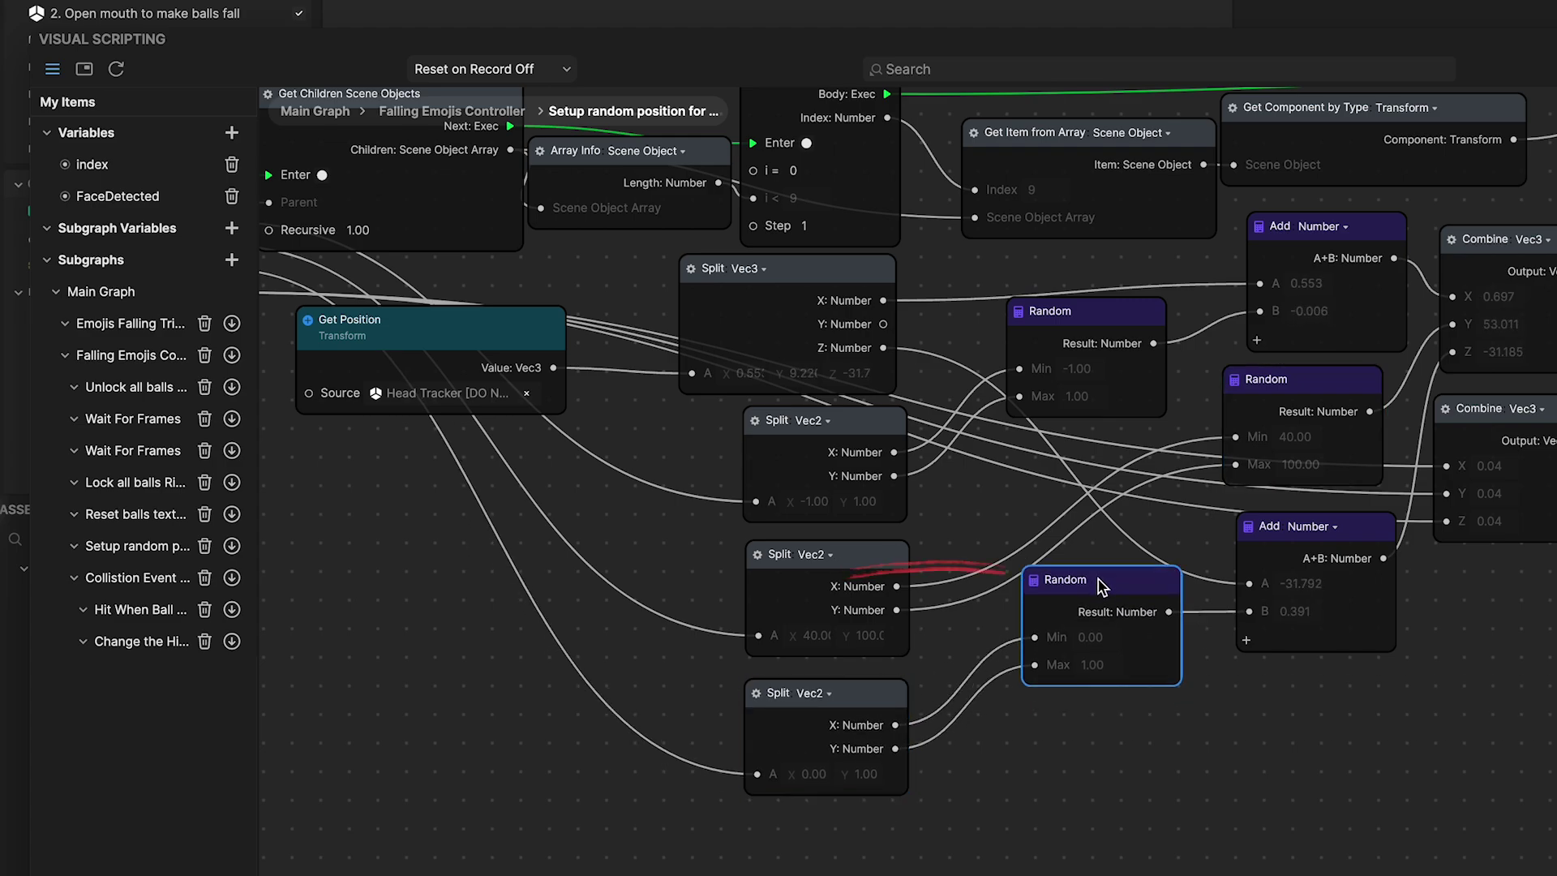
drag(1099, 587, 1099, 573)
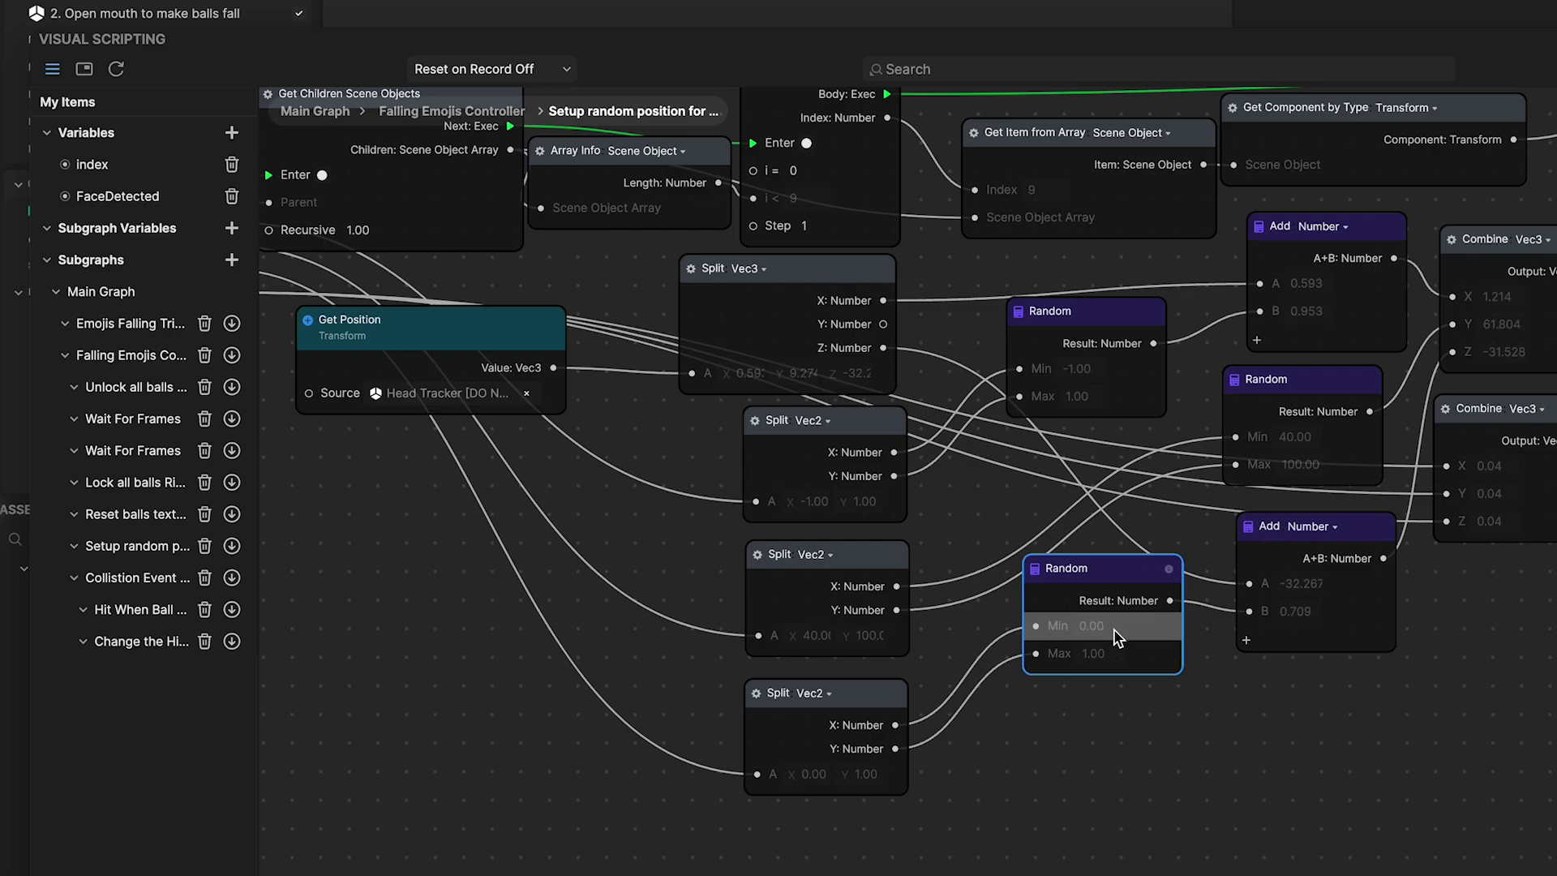
click(1348, 538)
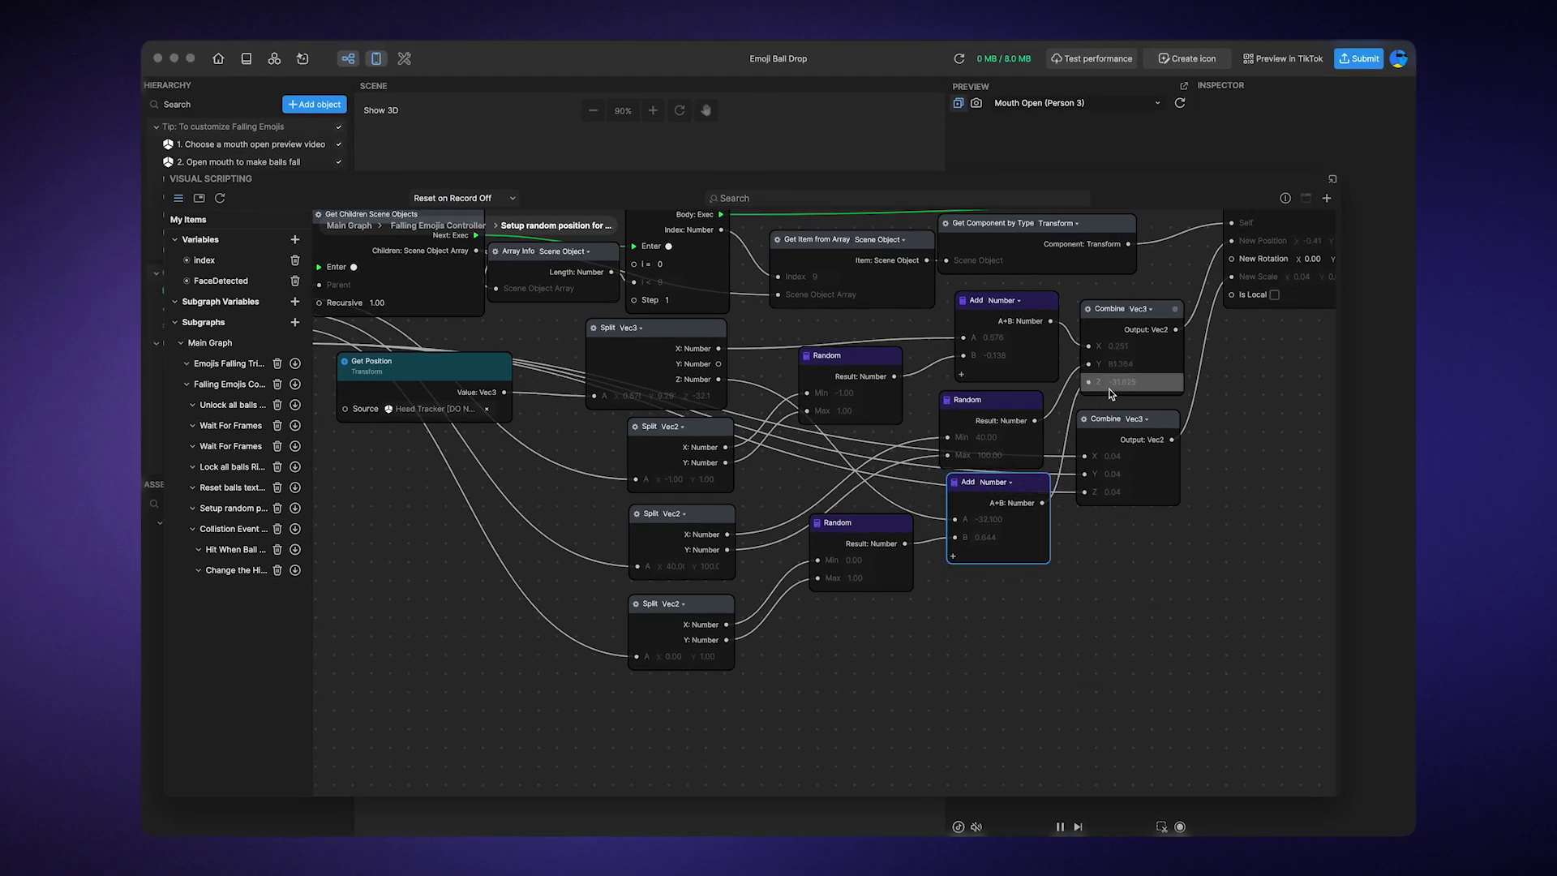
Wire Combine Vec3 Output into Set Transform's New Position, tidy the nodes, and restore the preview layout
drag(1227, 389, 921, 477)
click(855, 397)
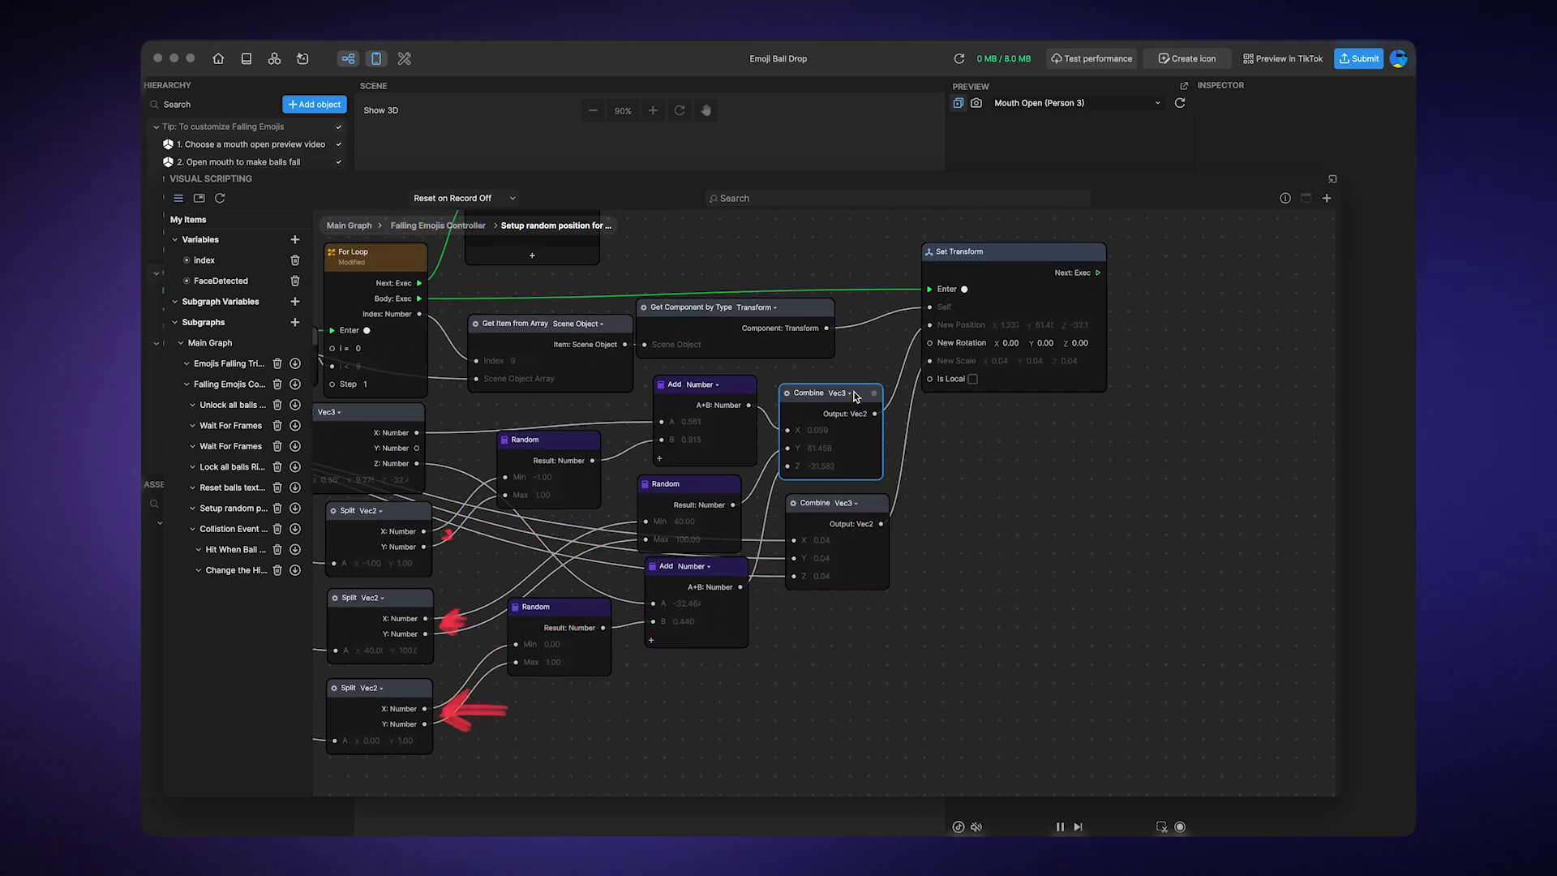
drag(854, 397, 858, 387)
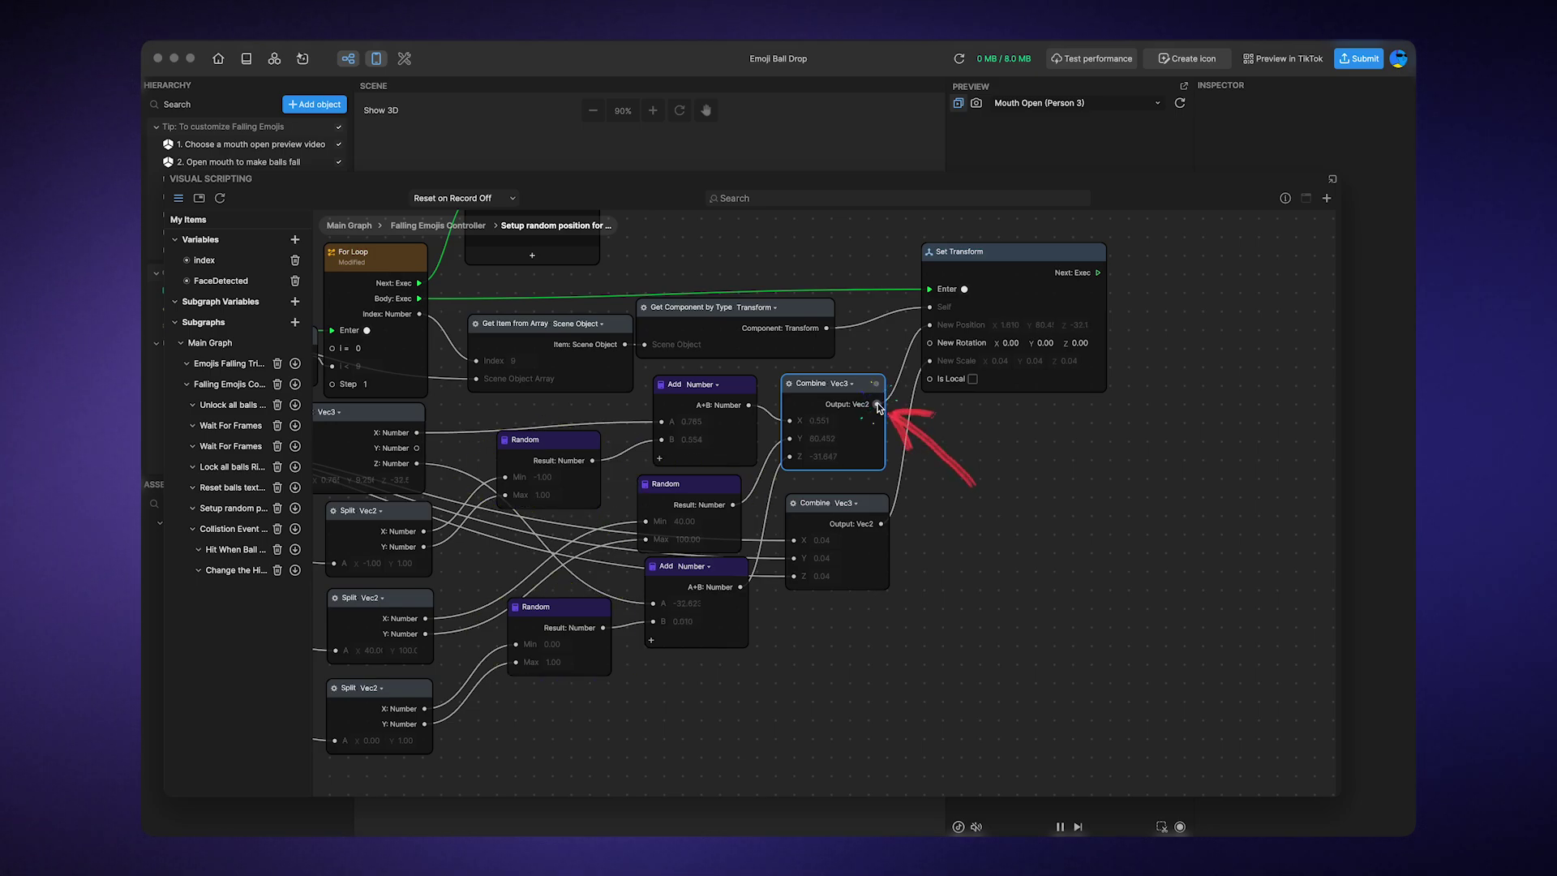
drag(876, 405, 933, 326)
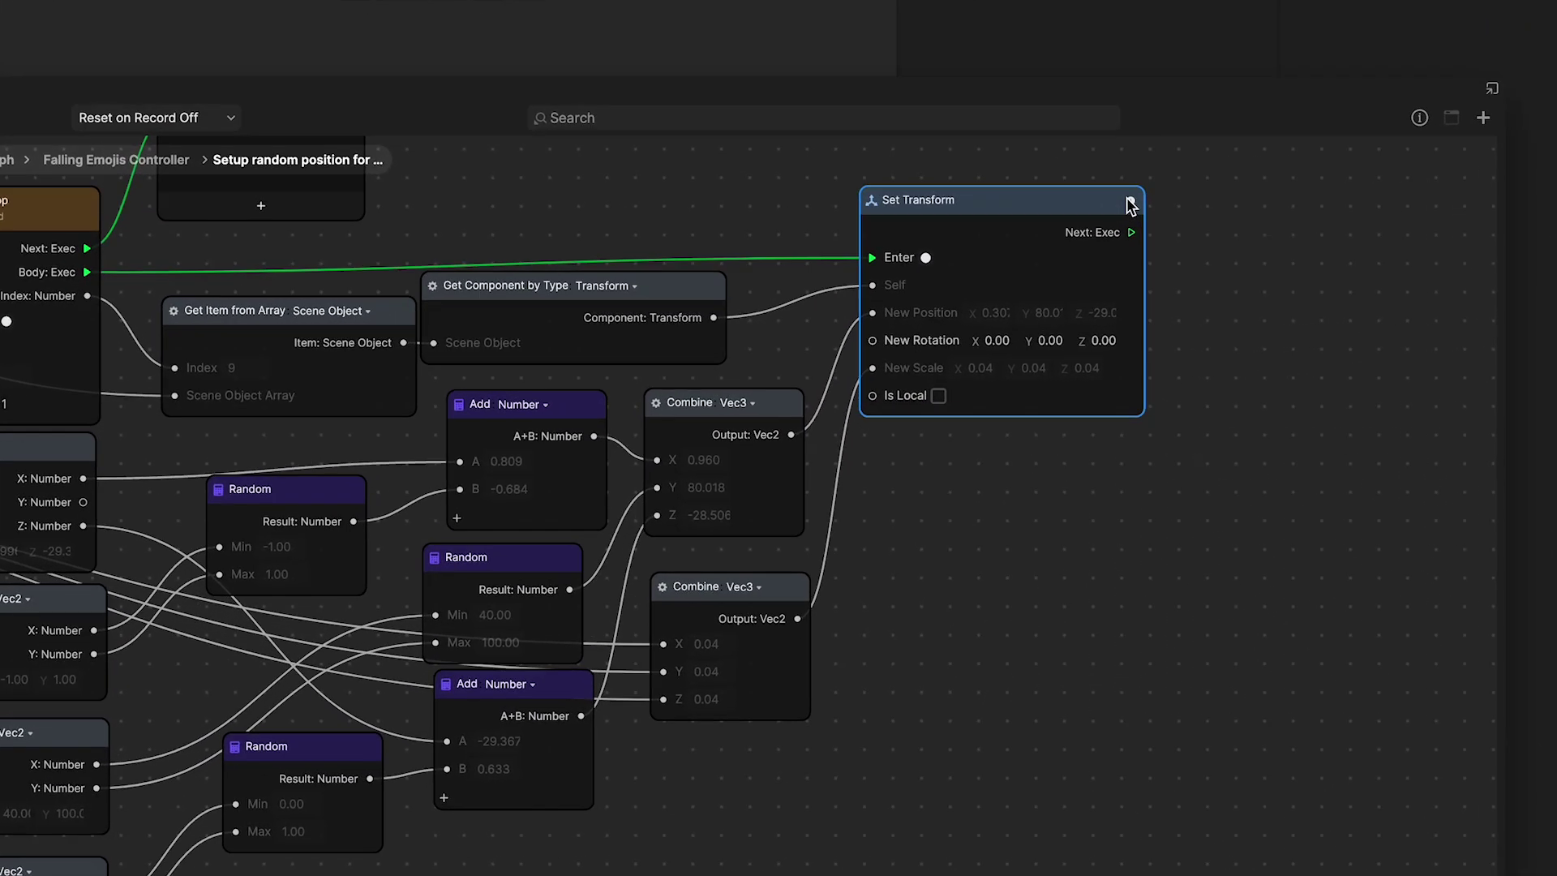
drag(1082, 196, 1155, 224)
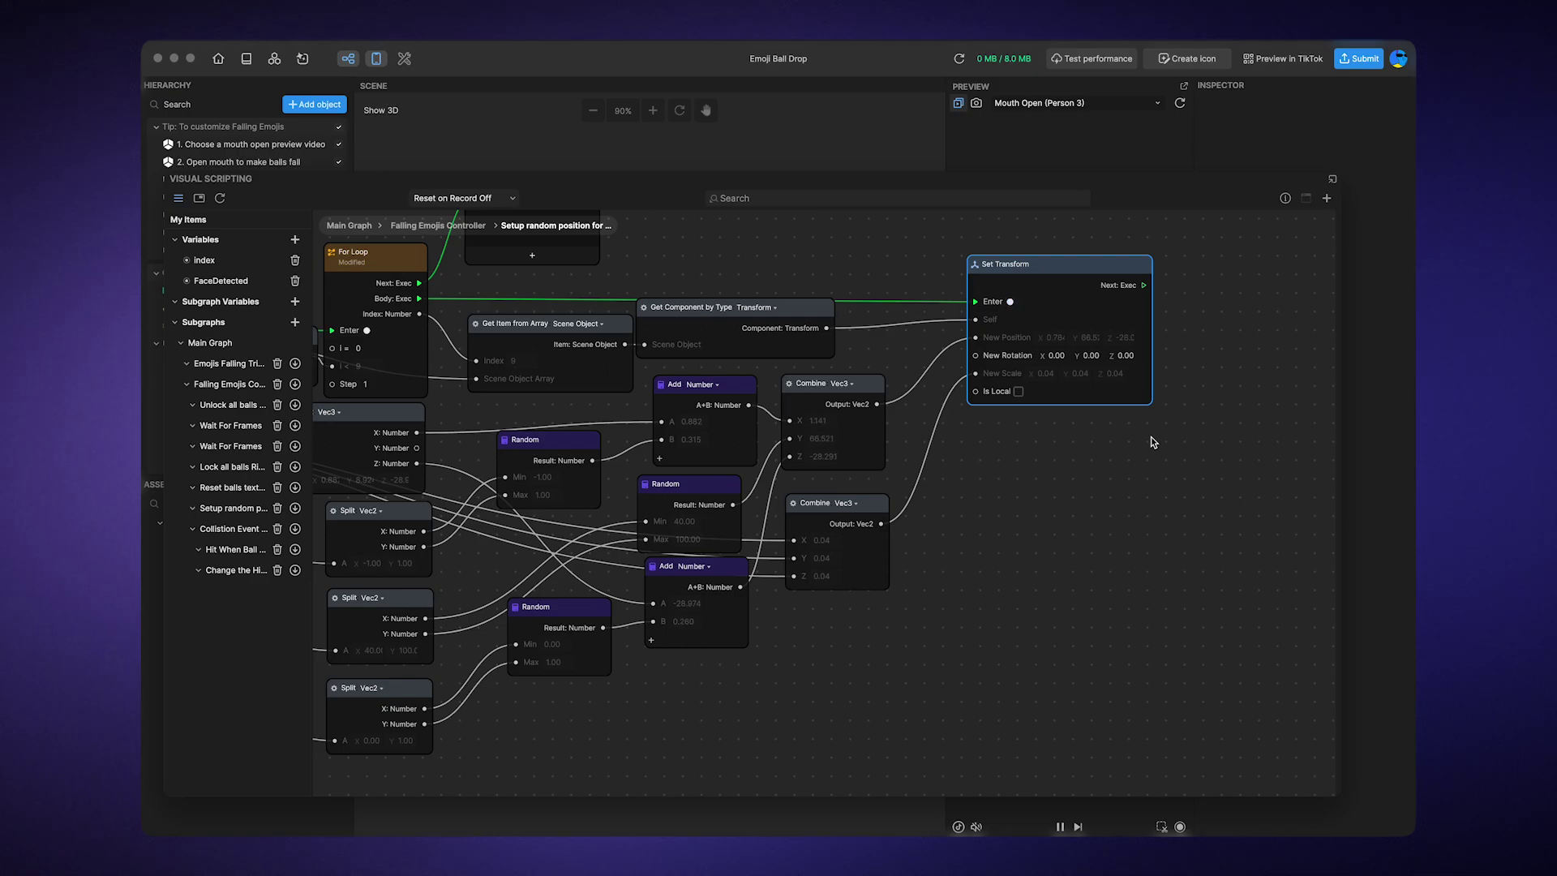
click(1334, 184)
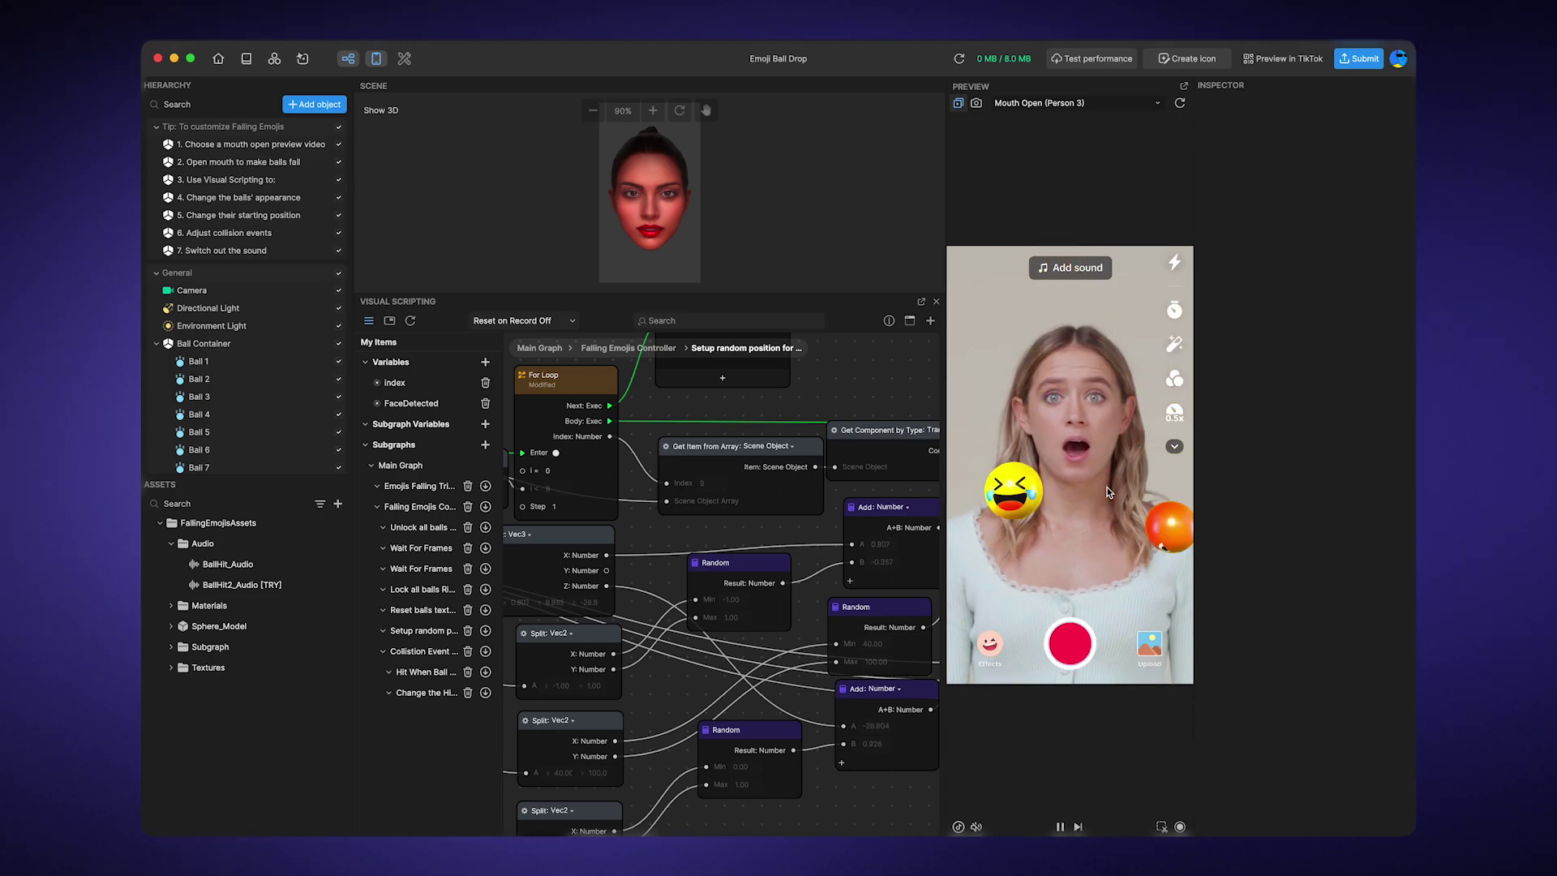
Select a Random node in the Emoji Ball Drop graph
click(768, 562)
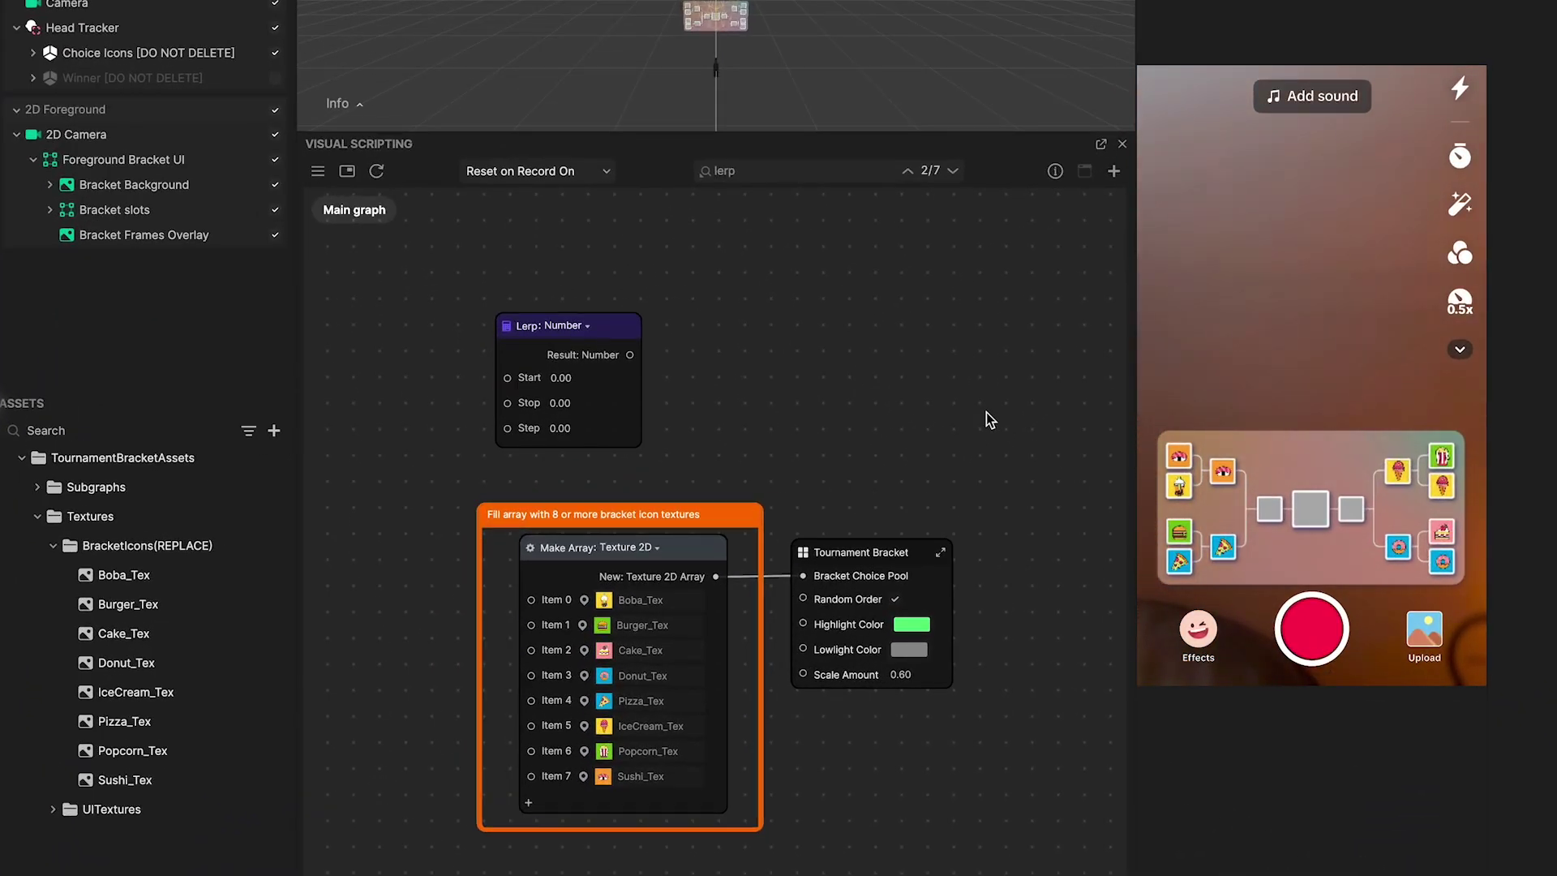
scroll(987, 413, down, 1)
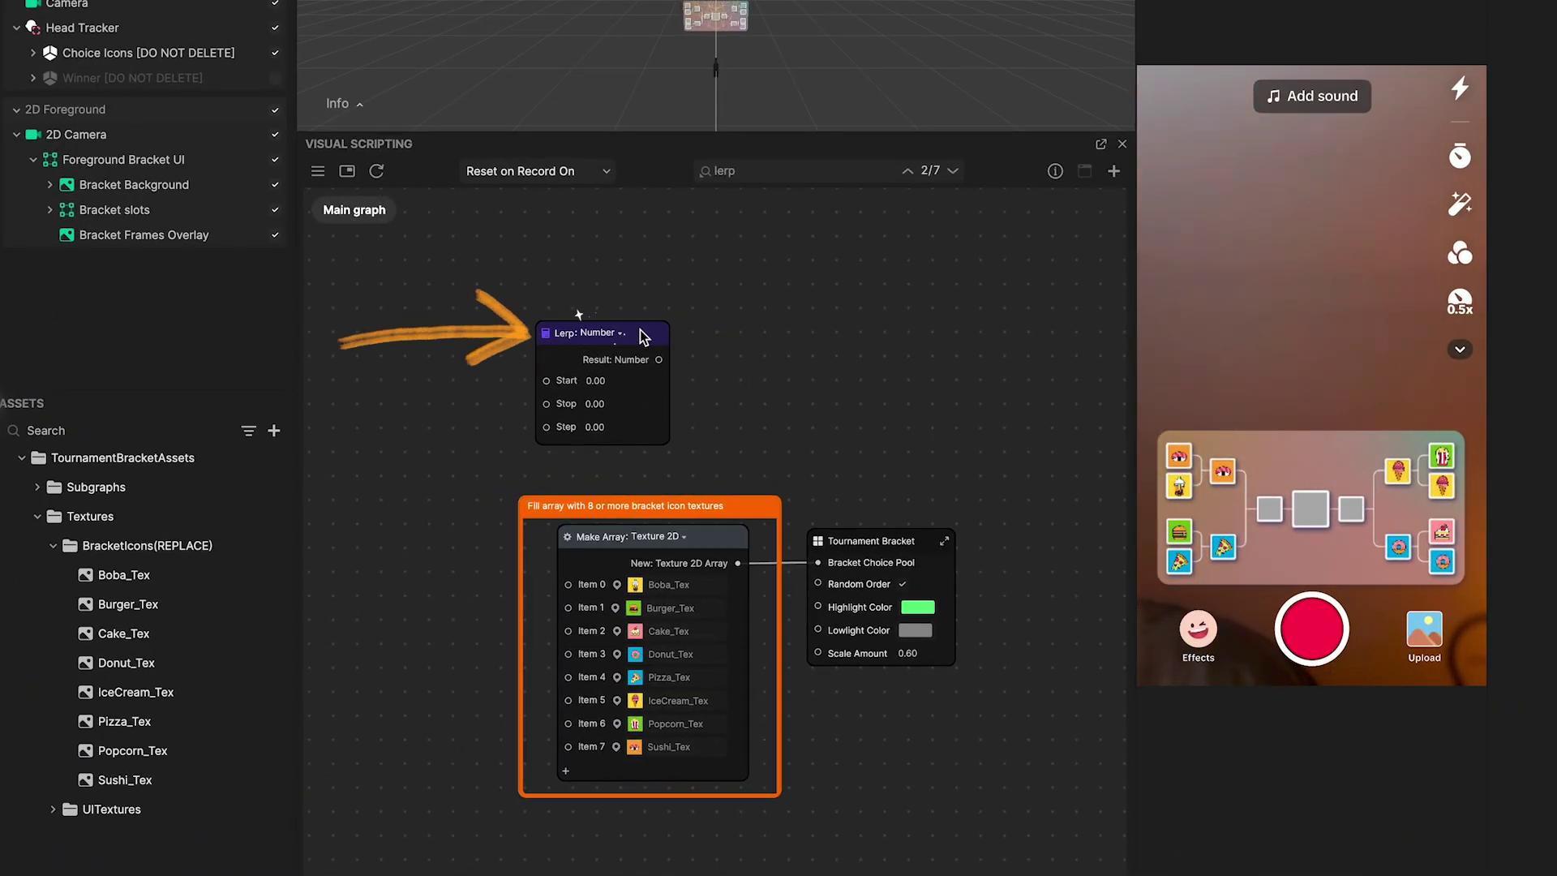
scroll(745, 306, up, 1)
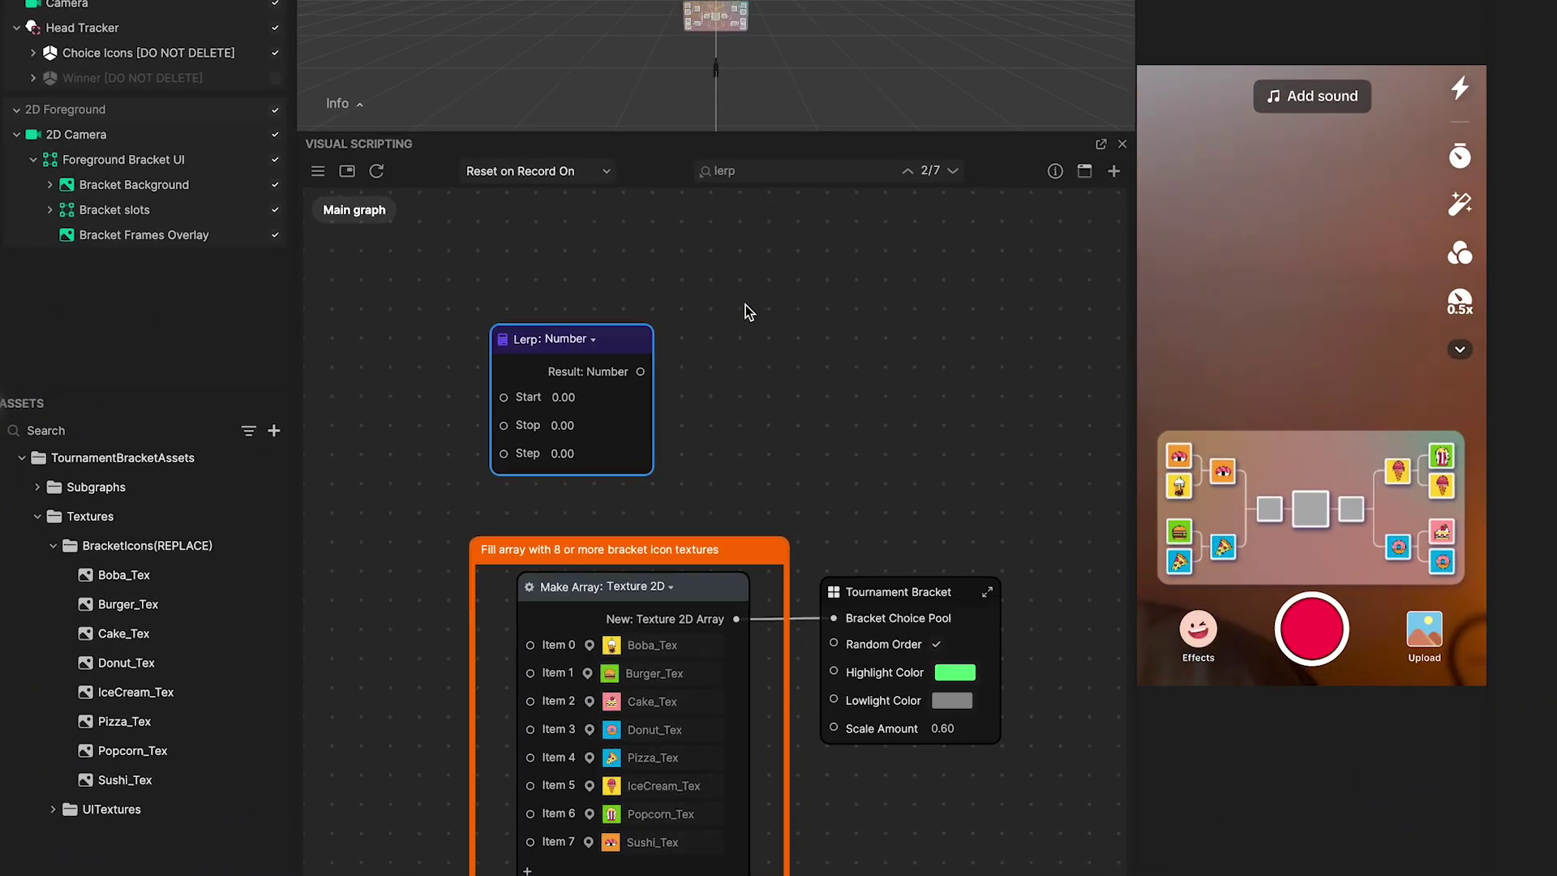
scroll(747, 306, up, 2)
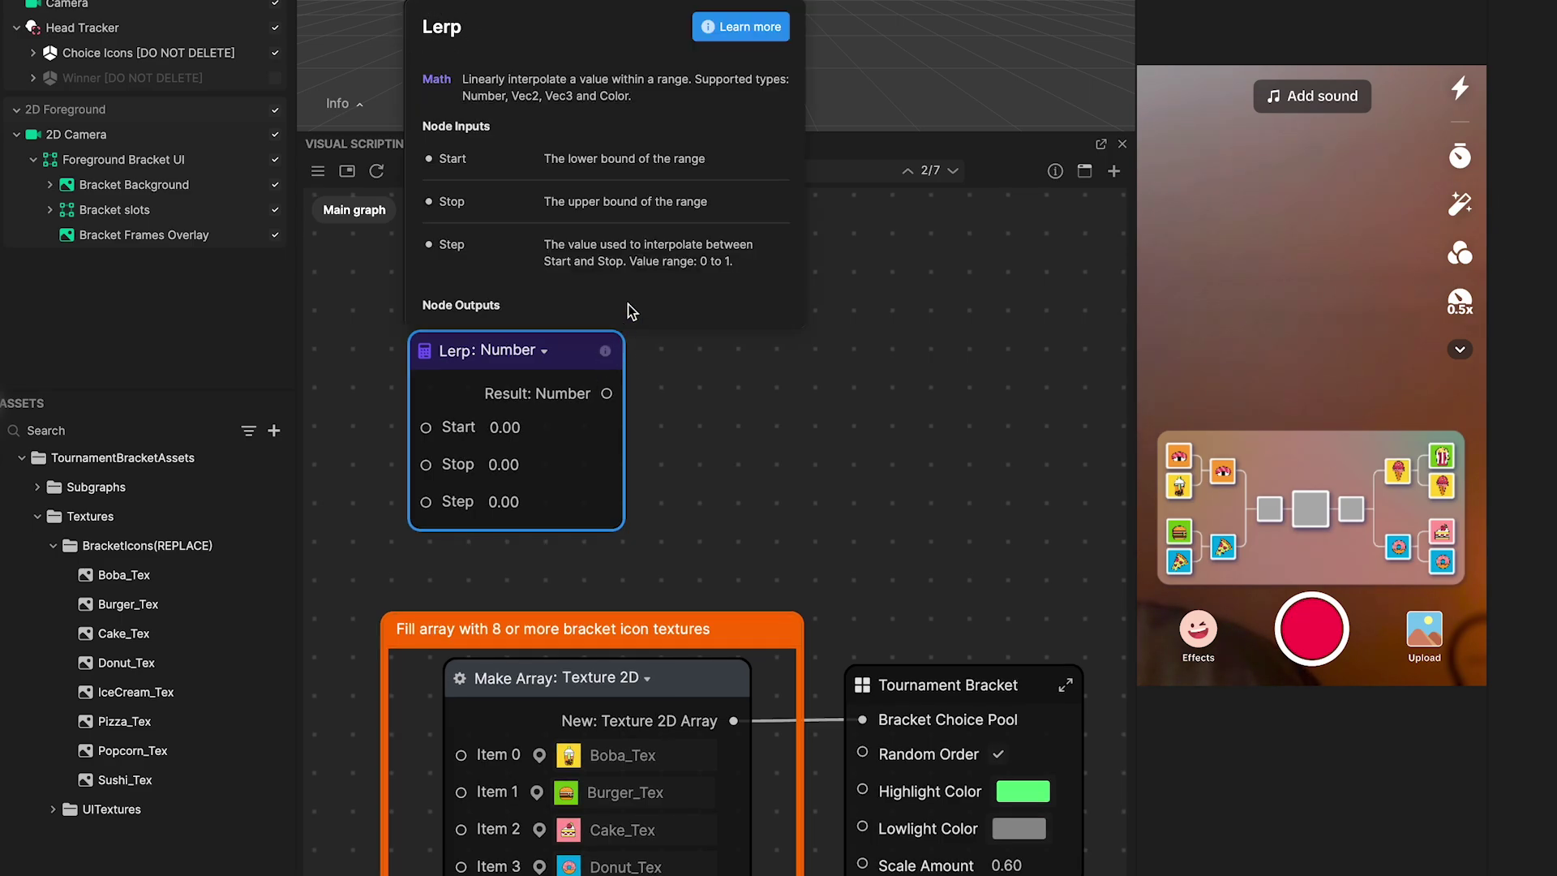
scroll(649, 279, down, 2)
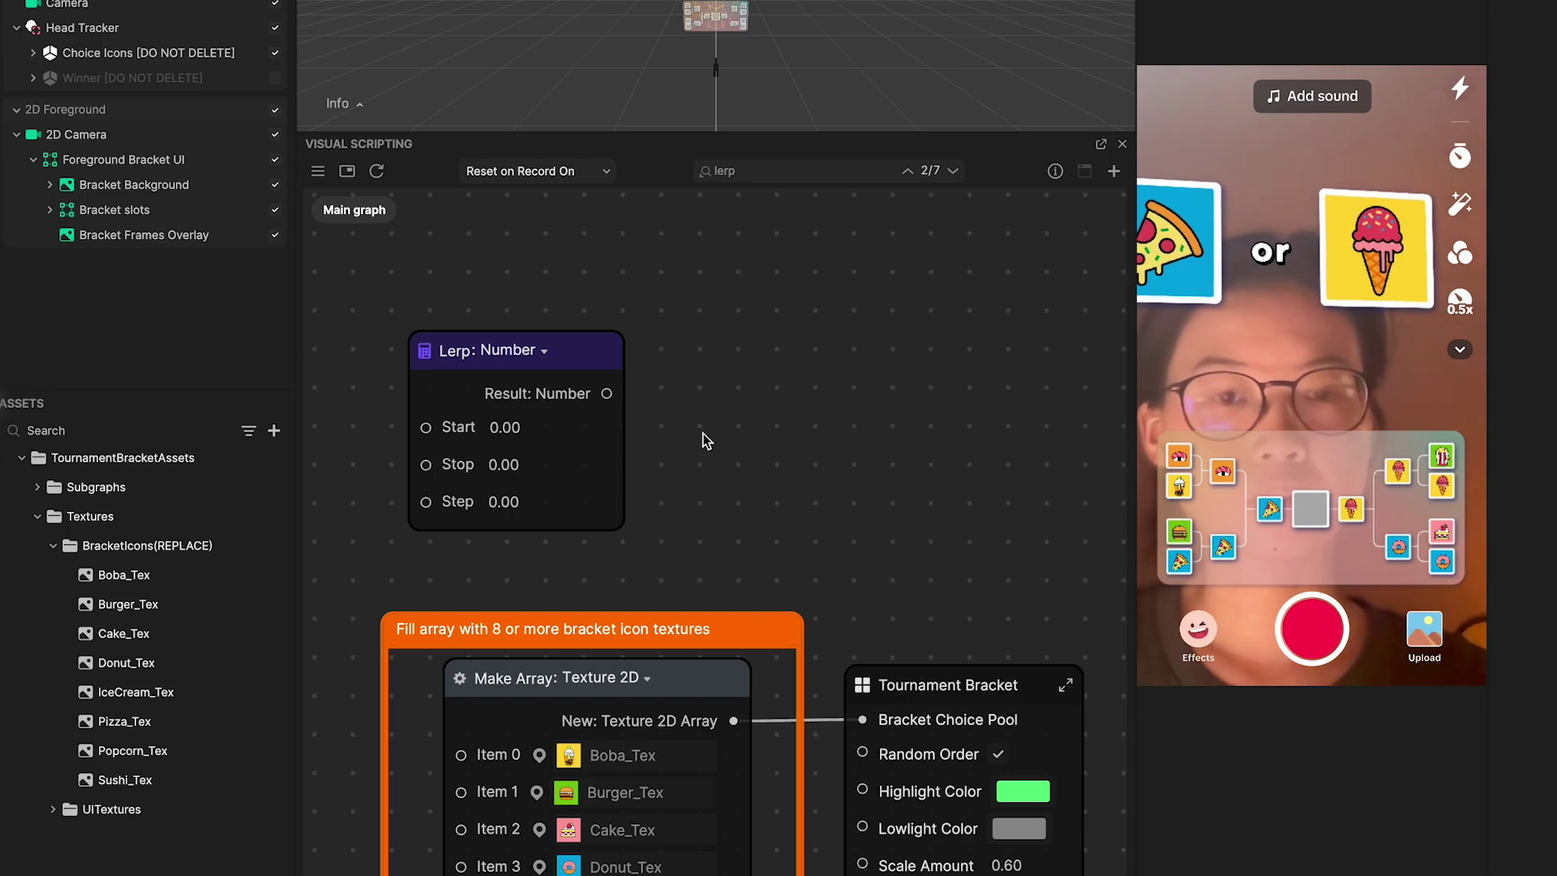
Step through the lerp search results to reach the subgraph's Lerp: Color nodes
click(811, 170)
key(Return)
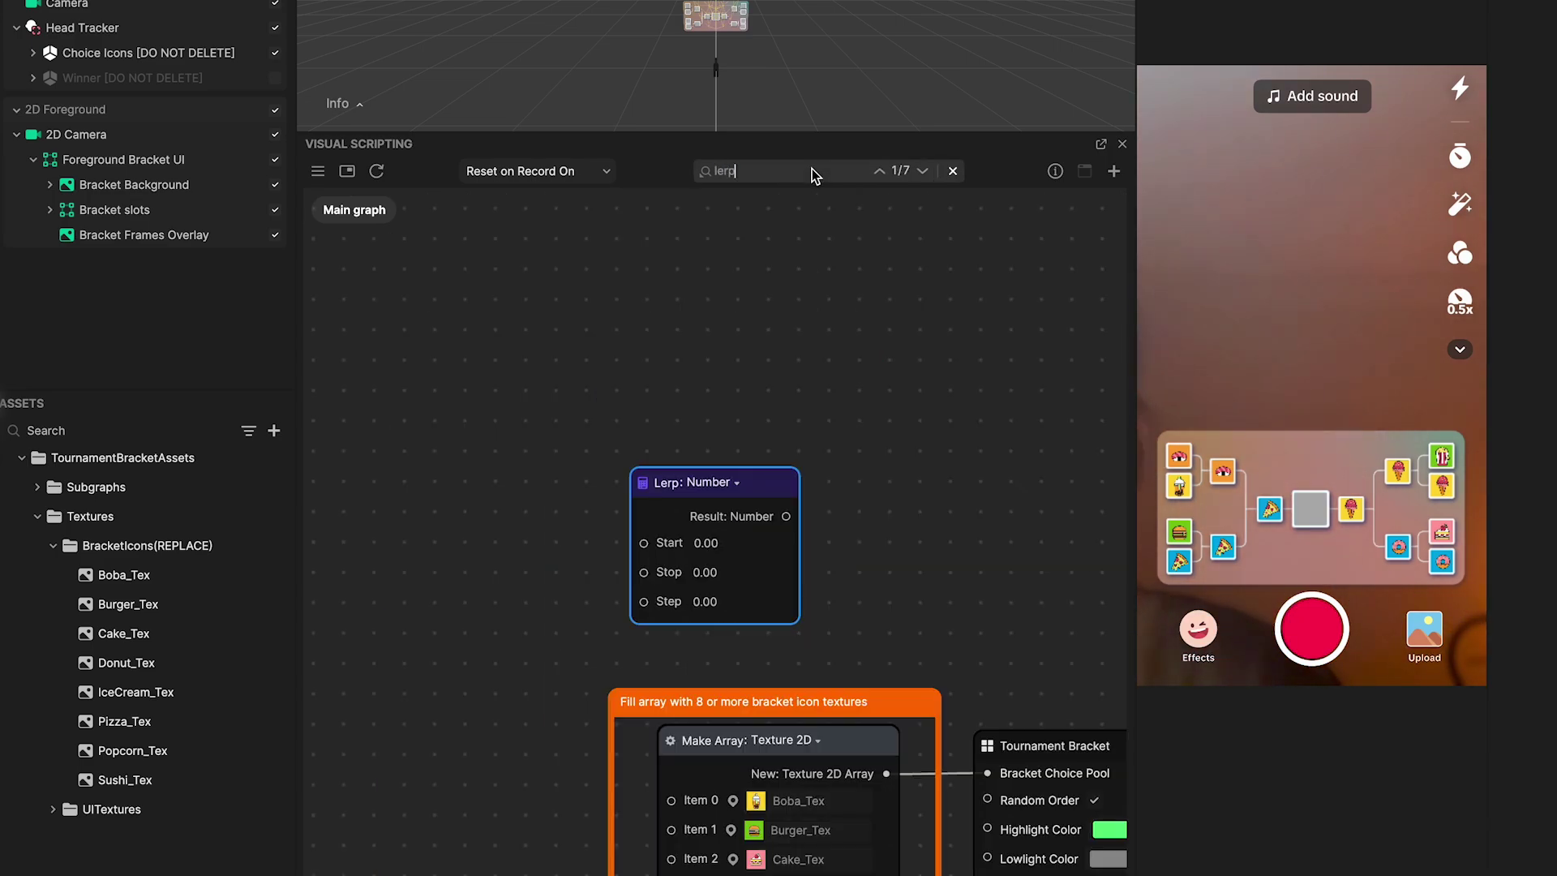
click(921, 171)
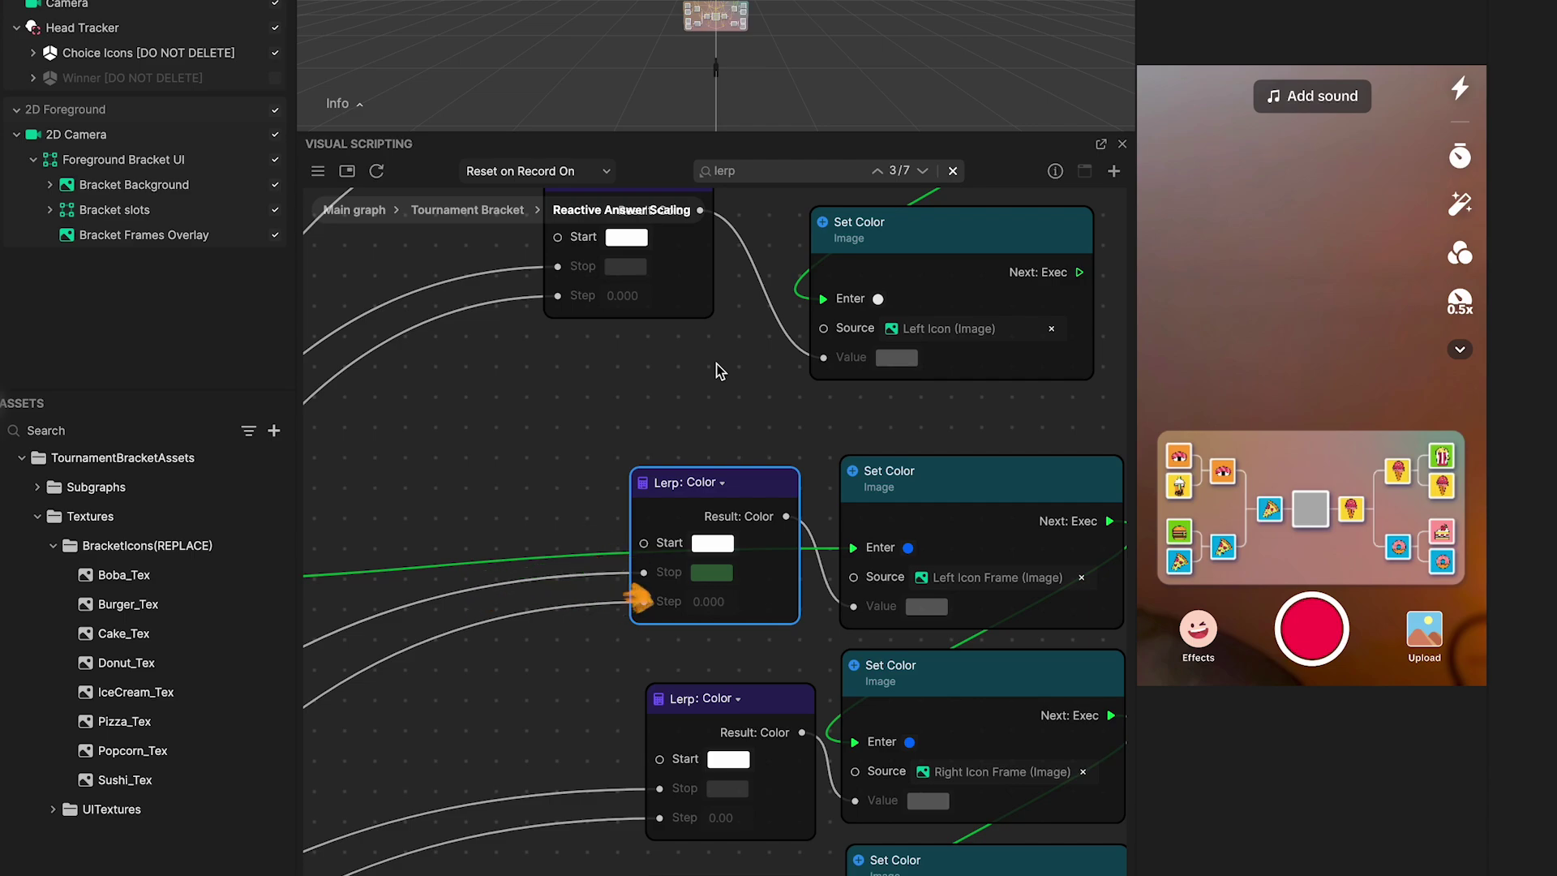
Reposition a Lerp: Color node in the Tournament Bracket subgraph and deselect it
mouse_move(716, 363)
mouse_down()
mouse_move(702, 694)
mouse_move(690, 348)
mouse_up()
mouse_move(700, 450)
mouse_down()
mouse_move(651, 402)
mouse_move(588, 396)
mouse_move(646, 385)
mouse_up()
click(716, 424)
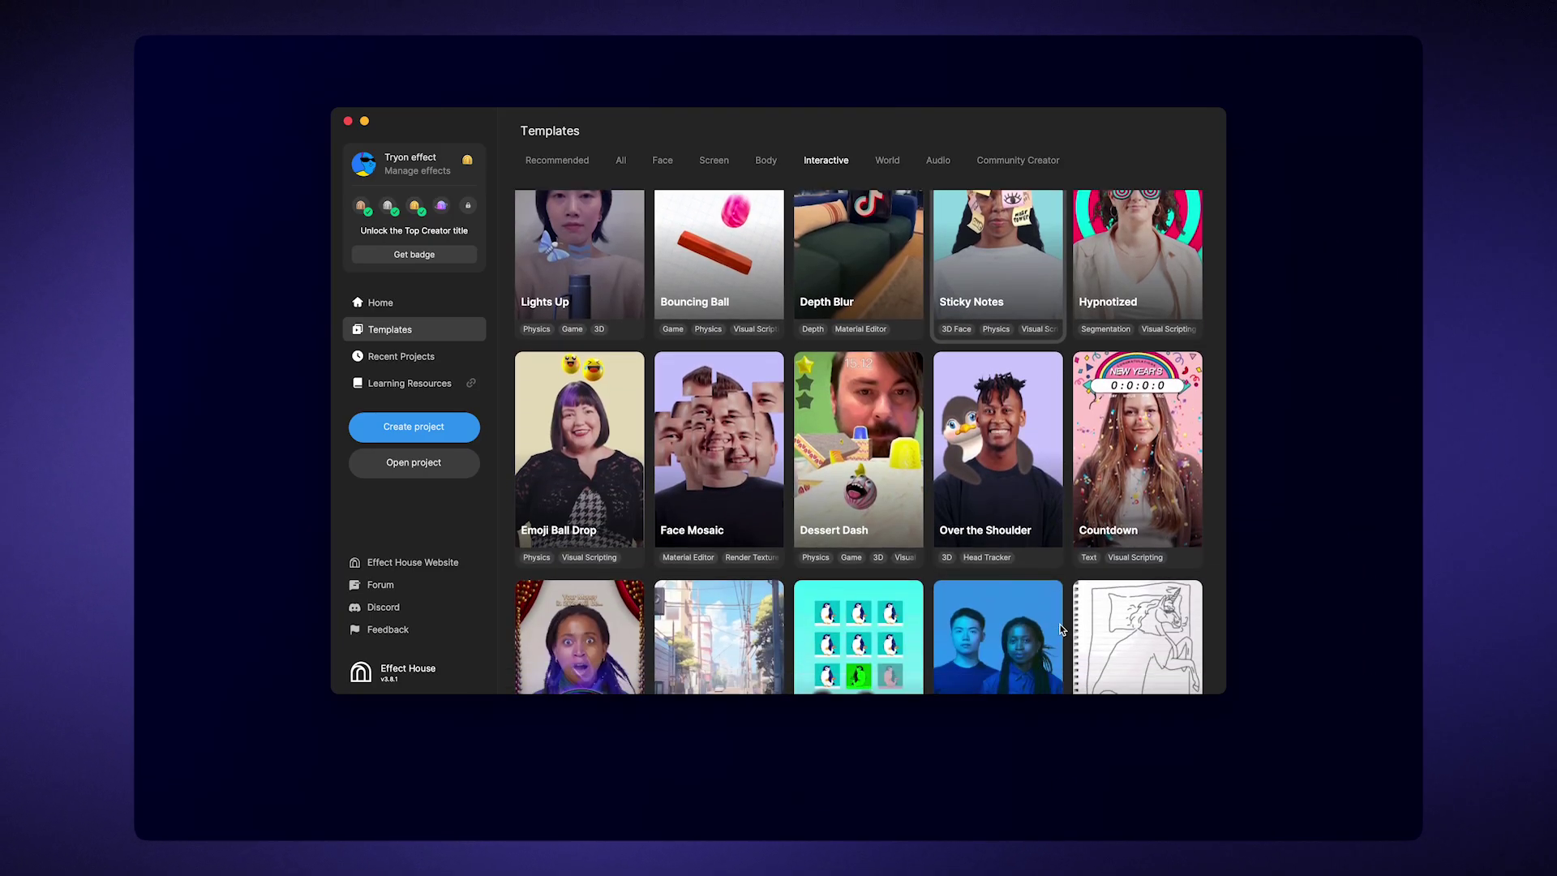
scroll(1061, 629, down, 5)
scroll(924, 511, down, 4)
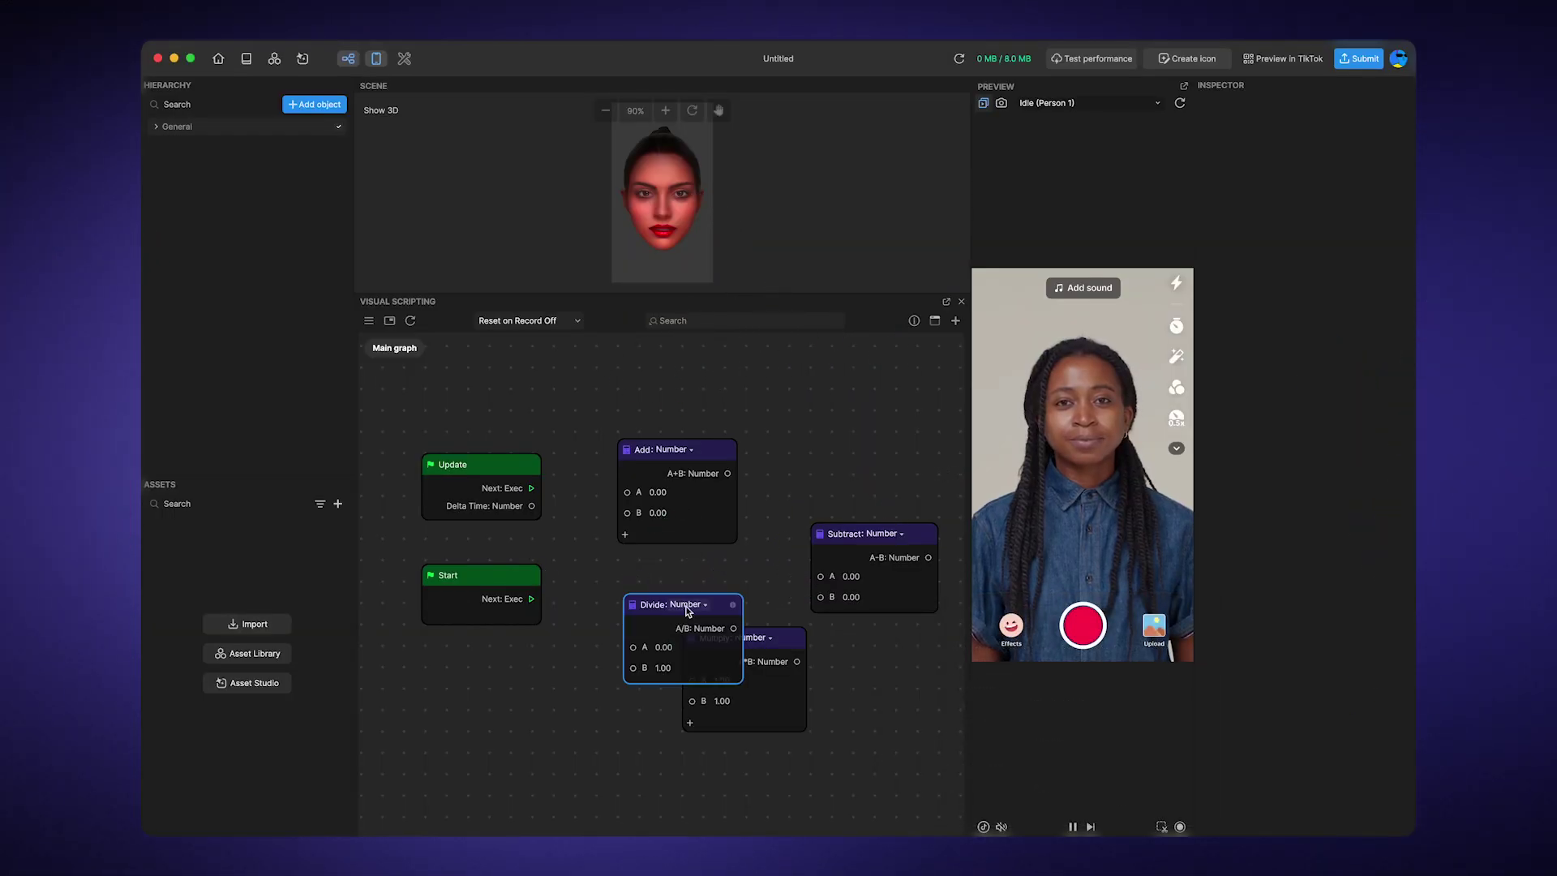
drag(686, 608, 644, 573)
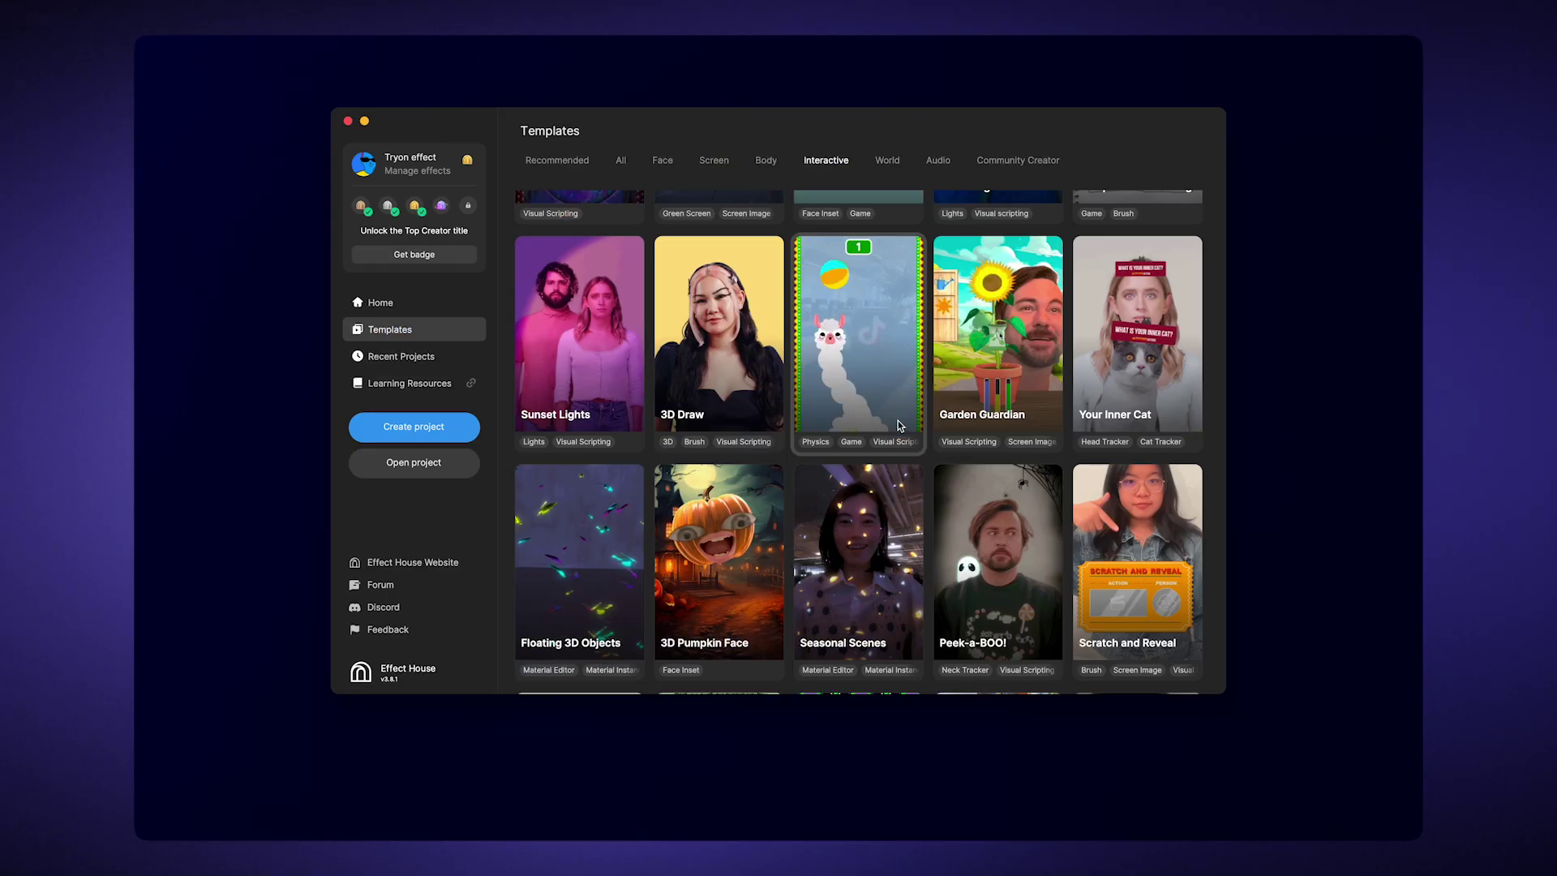
scroll(898, 420, up, 2)
scroll(898, 420, up, 6)
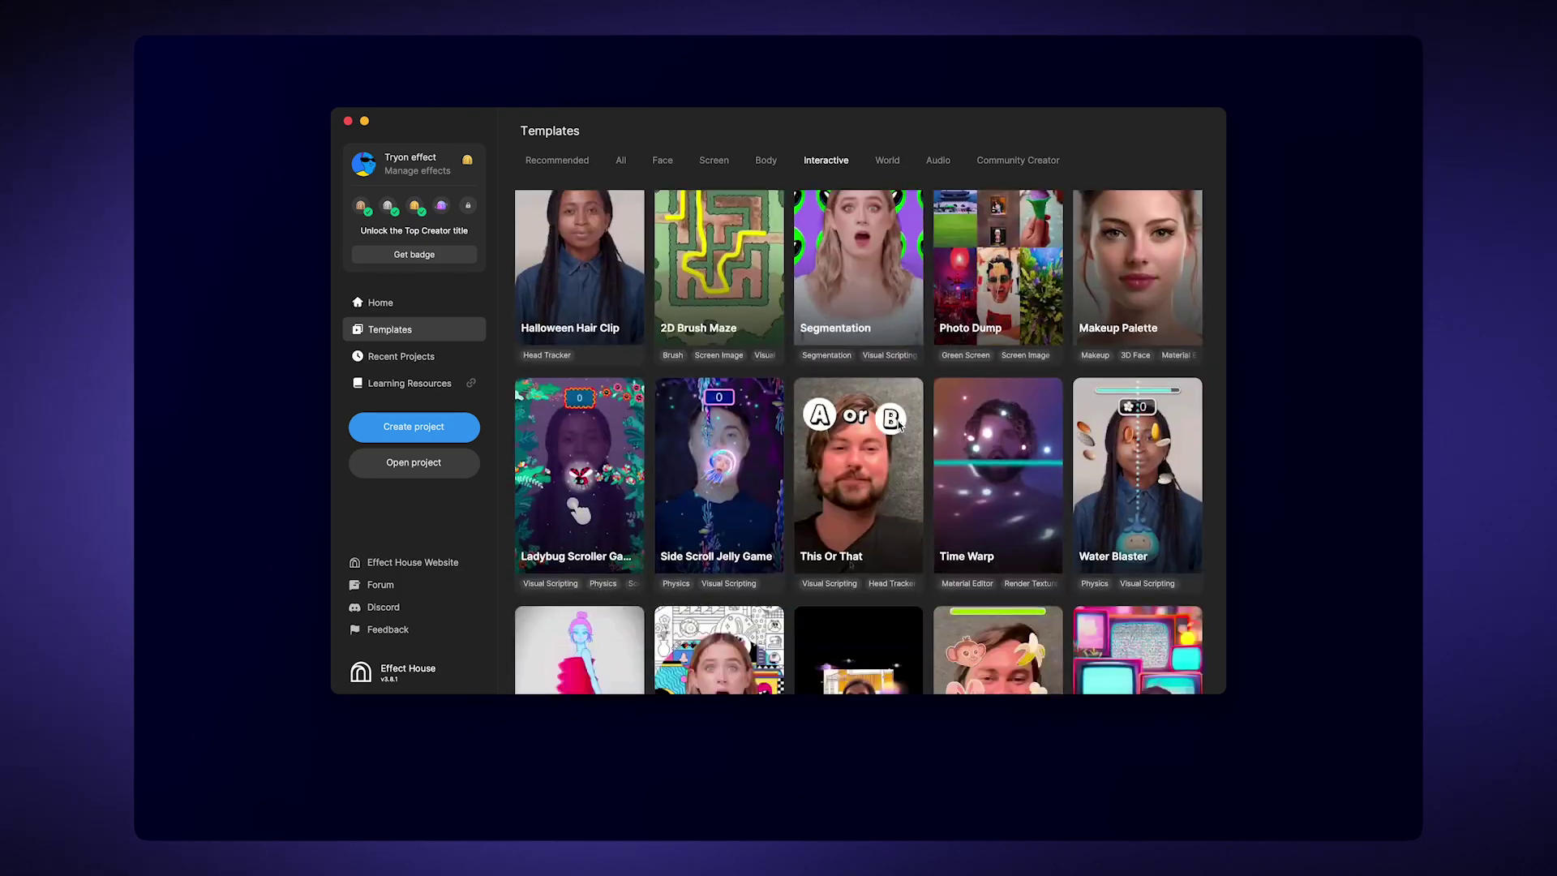
scroll(898, 419, down, 4)
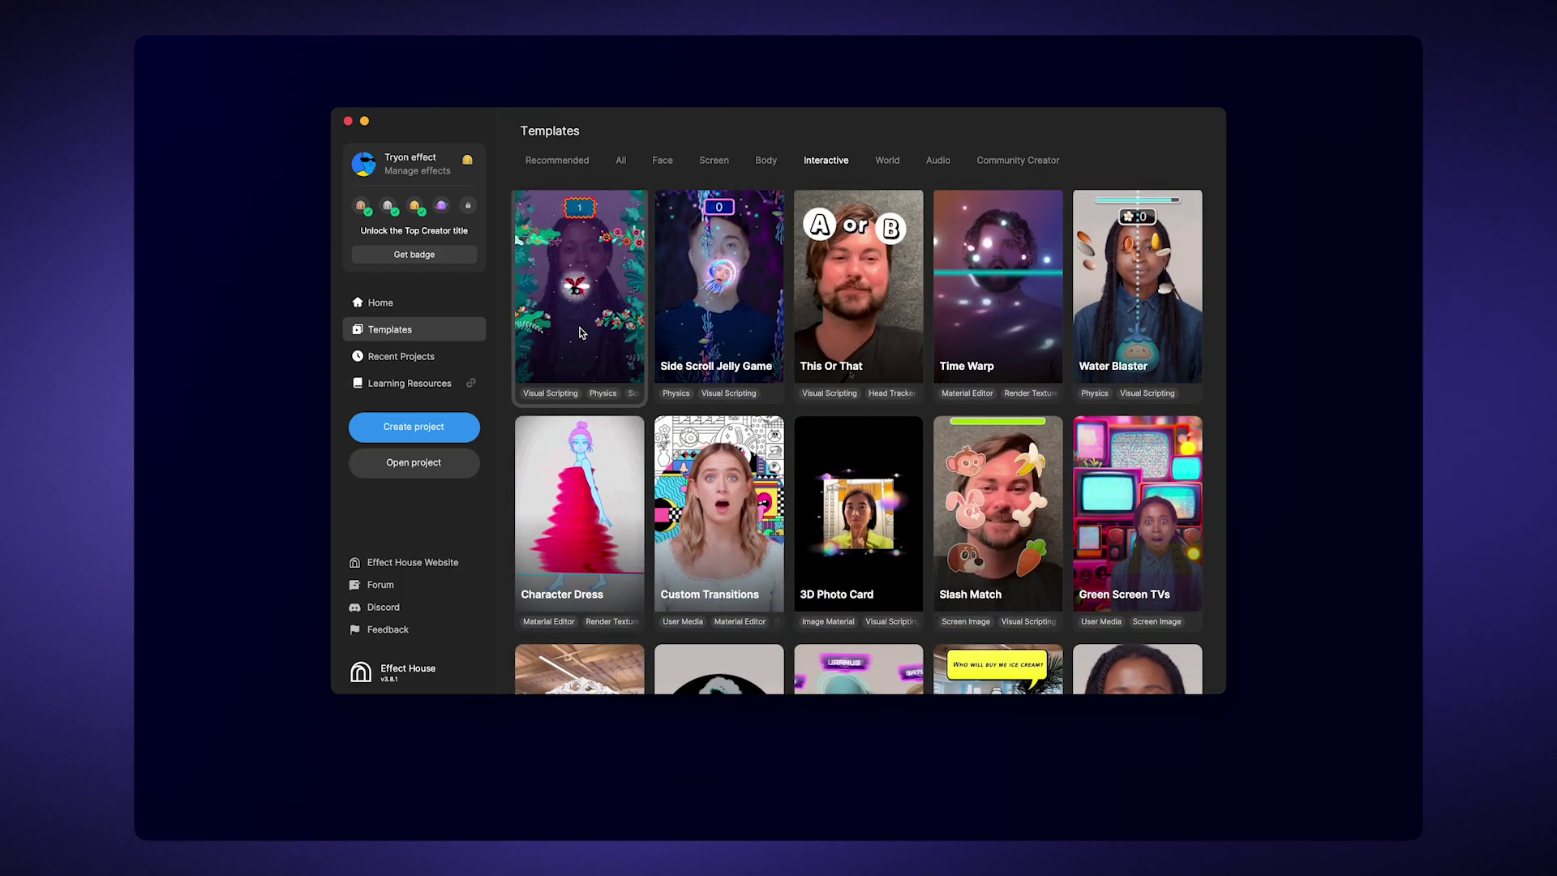